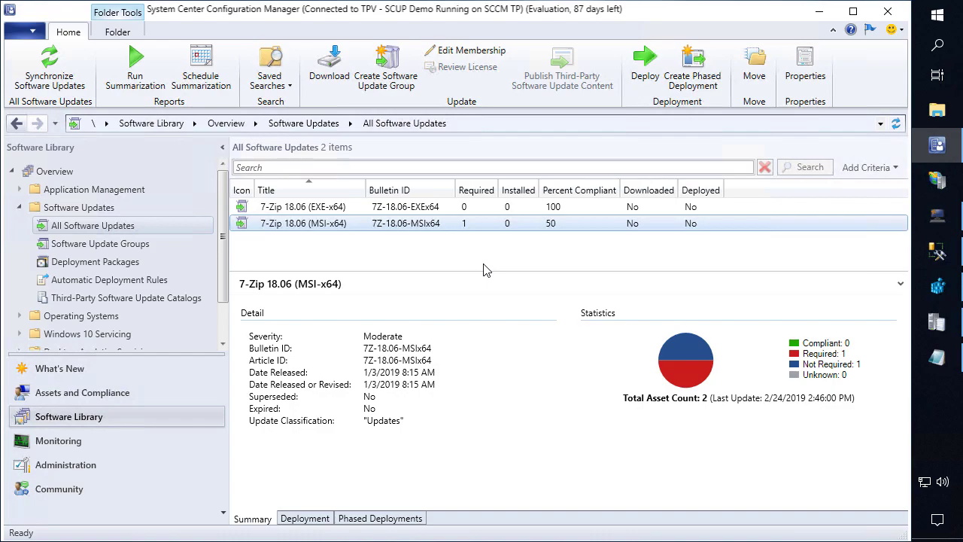
# Step: Download the 7-Zip 18.06 (MSI-x64) update from the Internet into the PatchMyPC Updates deployment package, keeping the default languages
pyautogui.rightClick(352, 224)
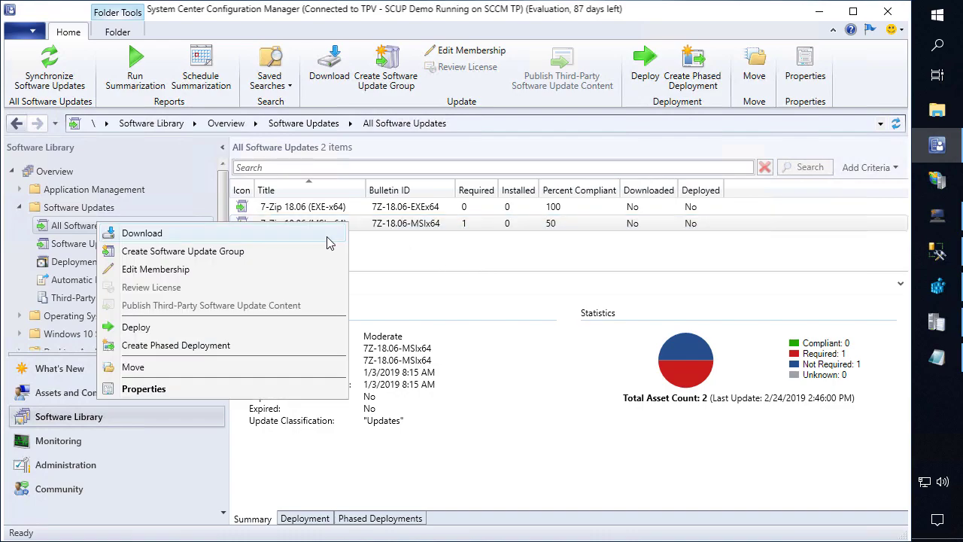
pyautogui.click(328, 238)
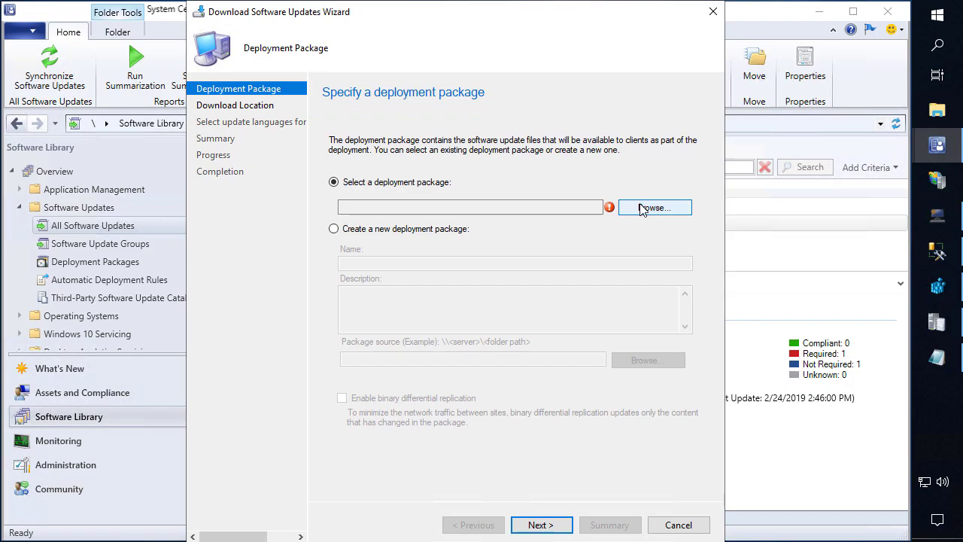
pyautogui.click(646, 211)
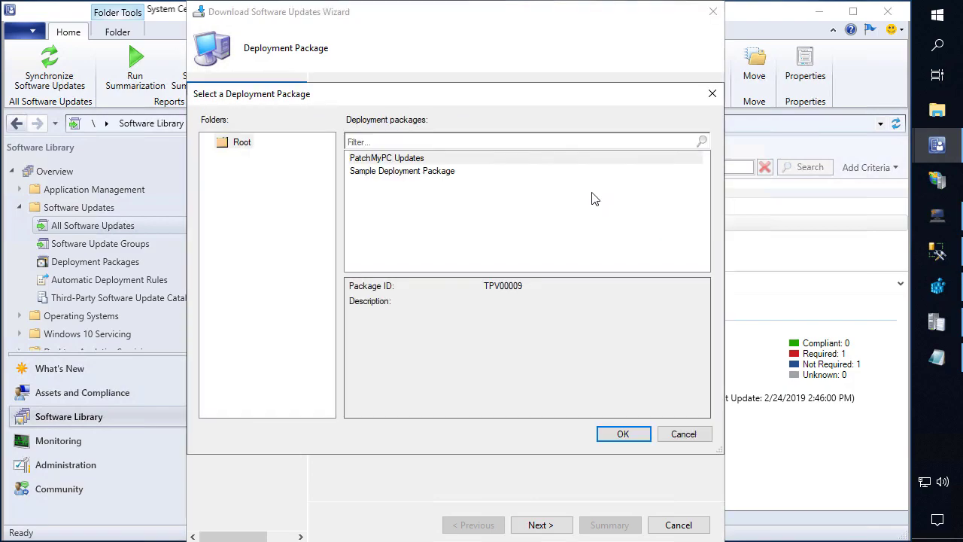
pyautogui.doubleClick(405, 161)
pyautogui.click(553, 525)
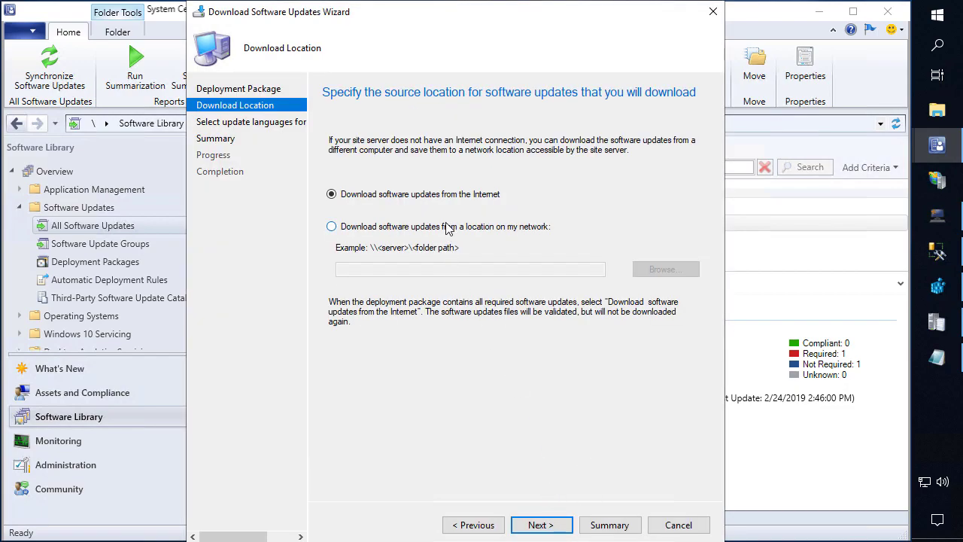
pyautogui.click(538, 524)
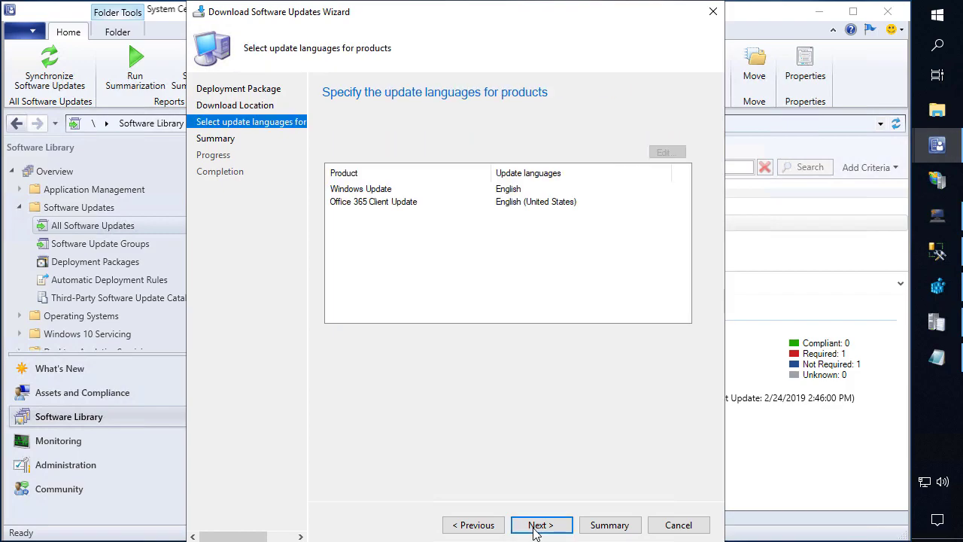
pyautogui.click(537, 527)
pyautogui.click(538, 526)
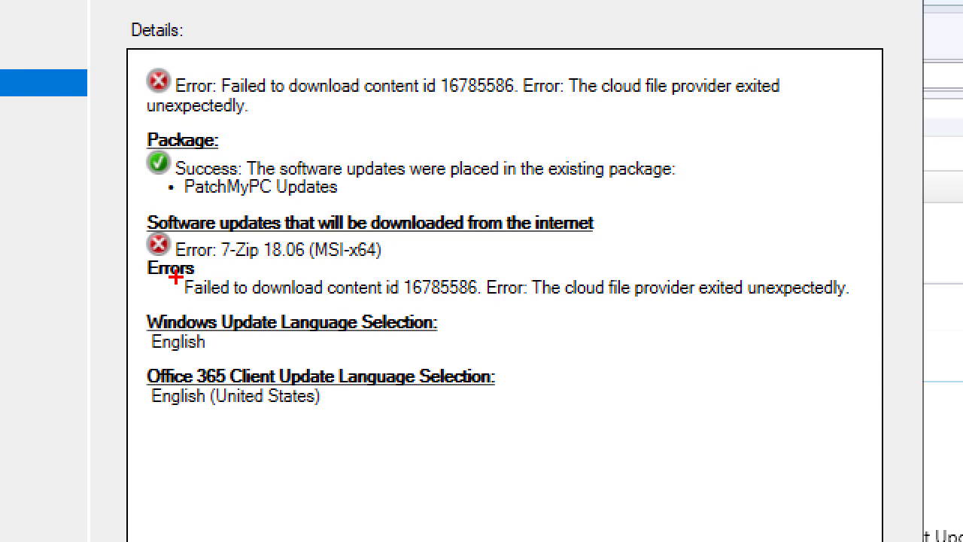
pyautogui.moveTo(173, 274)
pyautogui.mouseDown()
pyautogui.moveTo(685, 280)
pyautogui.moveTo(875, 302)
pyautogui.mouseUp()
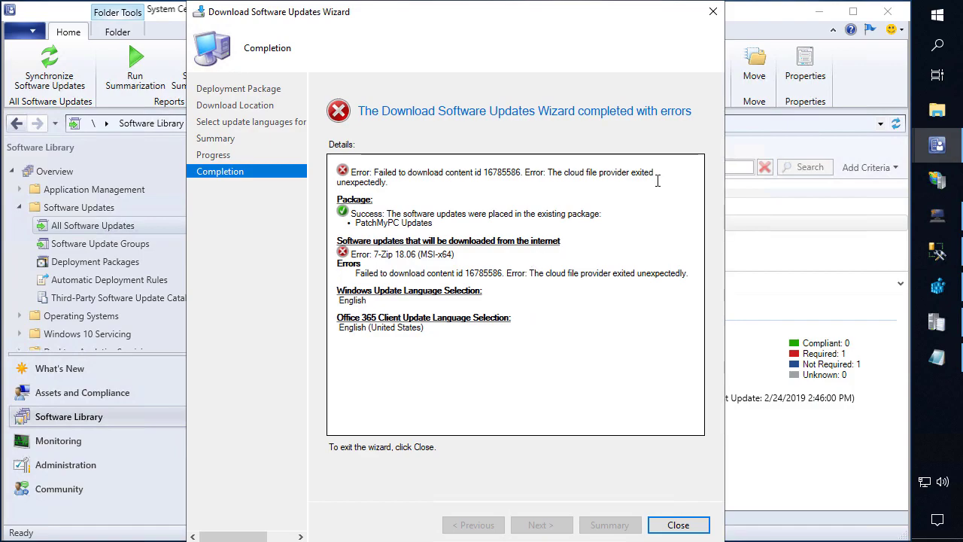
# Step: Open the %temp% folder through the Windows Run prompt
pyautogui.rightClick(934, 25)
pyautogui.click(830, 362)
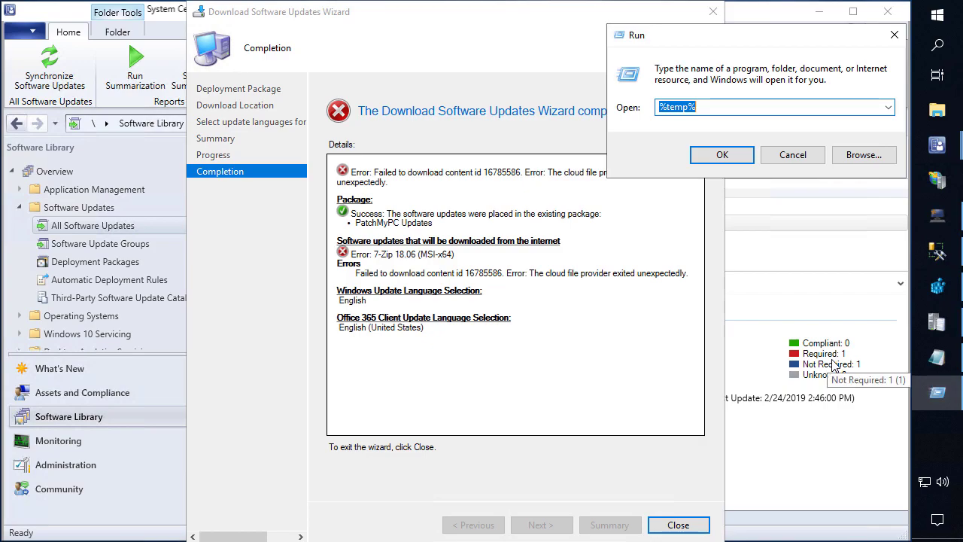
pyautogui.press('Return')
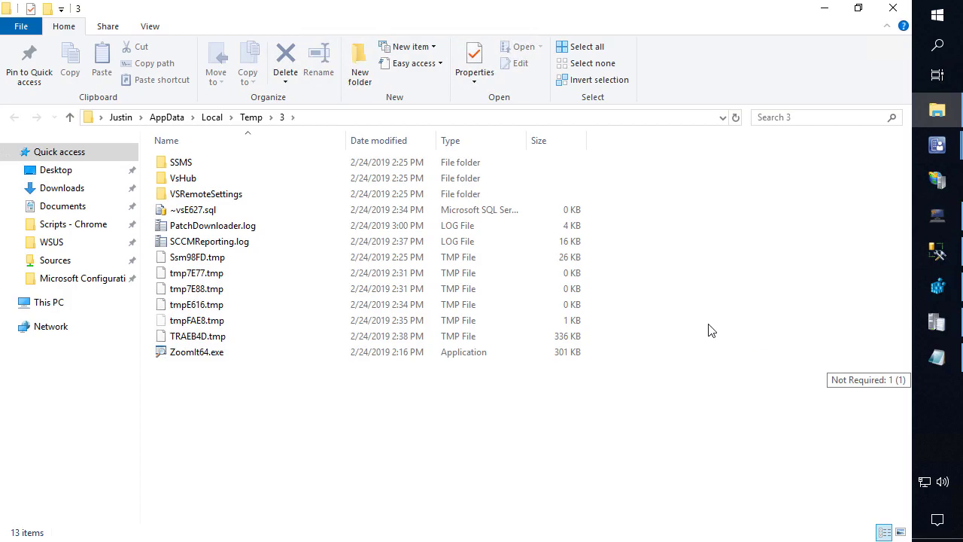
# Step: Check the parent Temp folder's contents and return to its subfolder 3
pyautogui.click(256, 118)
pyautogui.moveTo(307, 238); pyautogui.dragTo(188, 184)
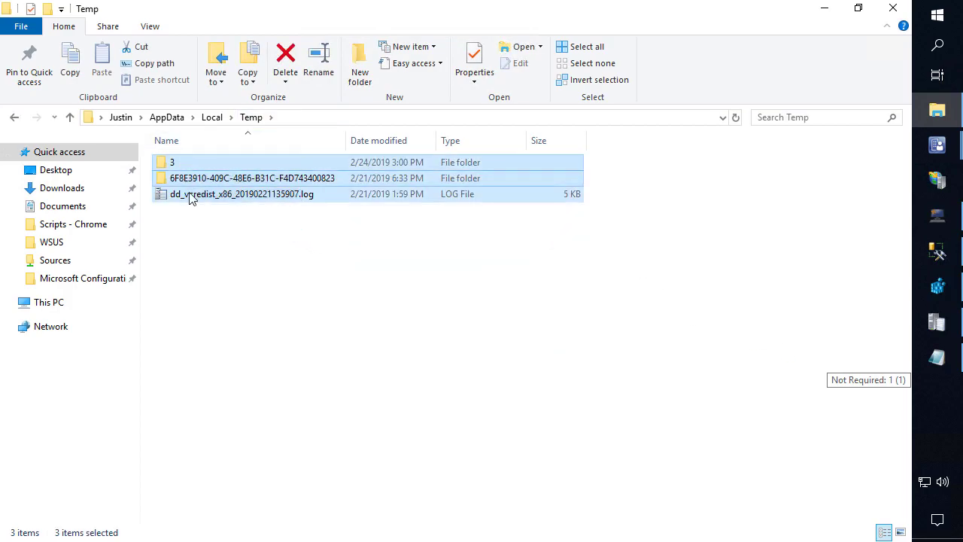
pyautogui.click(200, 254)
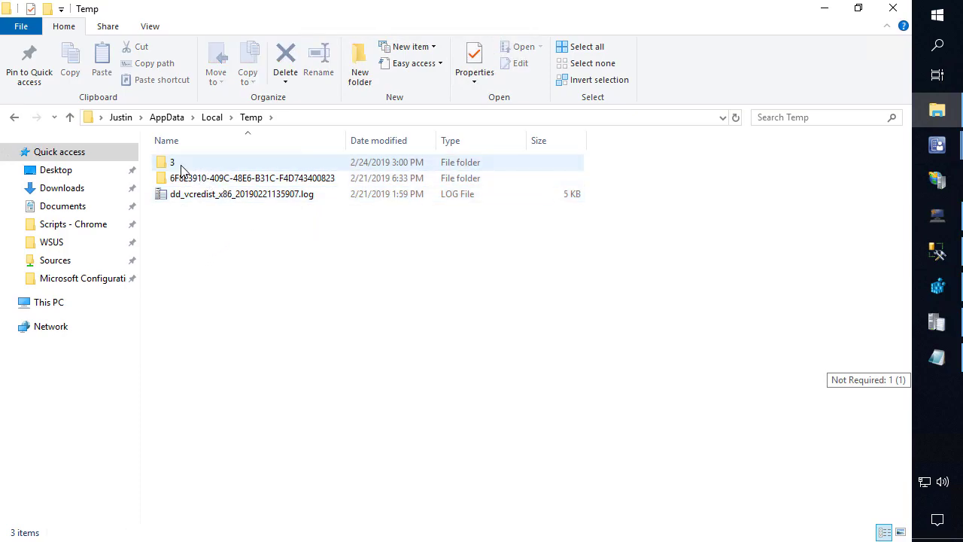
pyautogui.moveTo(178, 166)
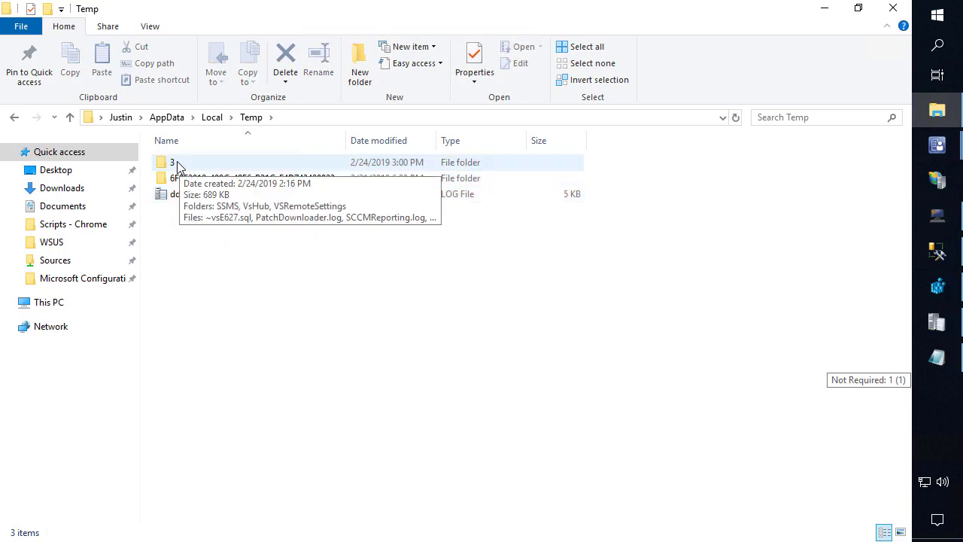
pyautogui.doubleClick(177, 162)
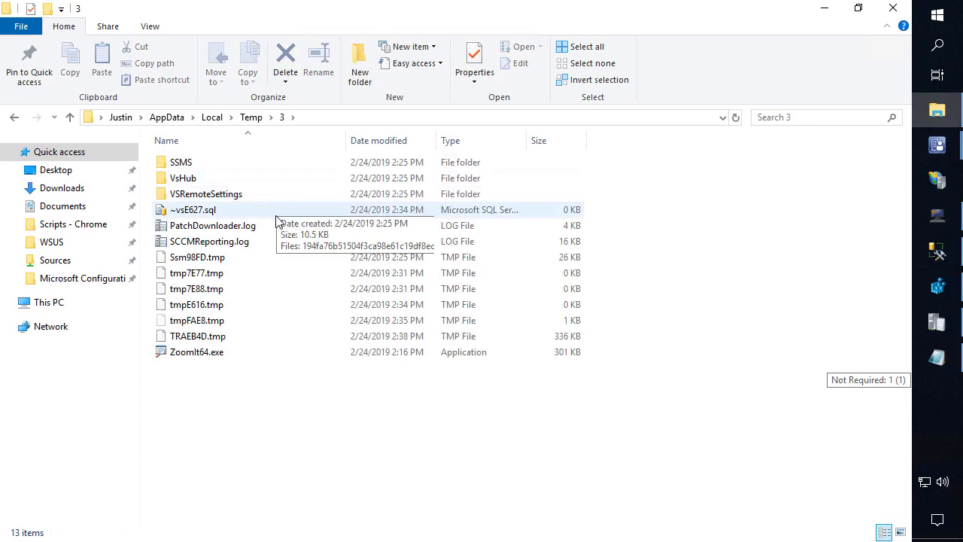
# Step: Open PatchDownloader.log in a maximized window and examine its content source URL and the HTTP request entries
pyautogui.click(211, 229)
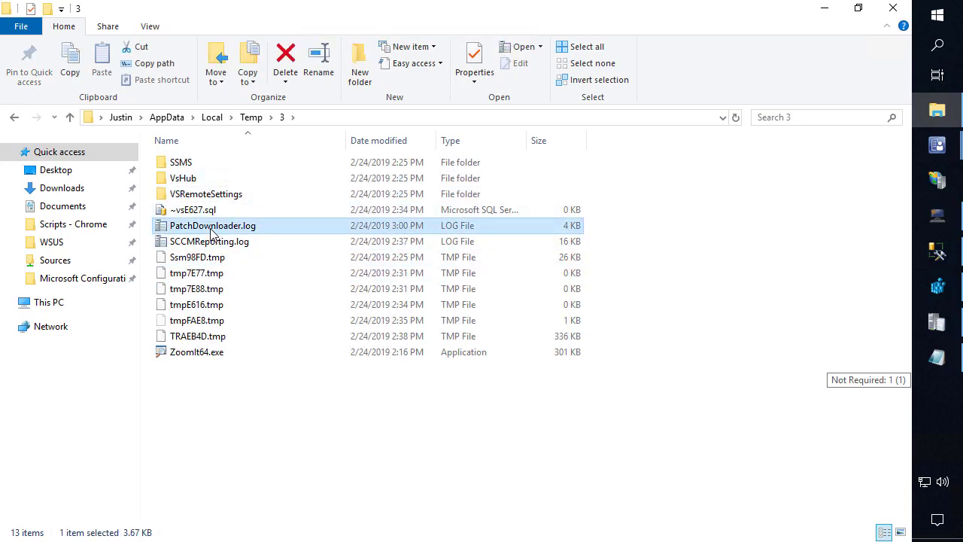
pyautogui.doubleClick(294, 224)
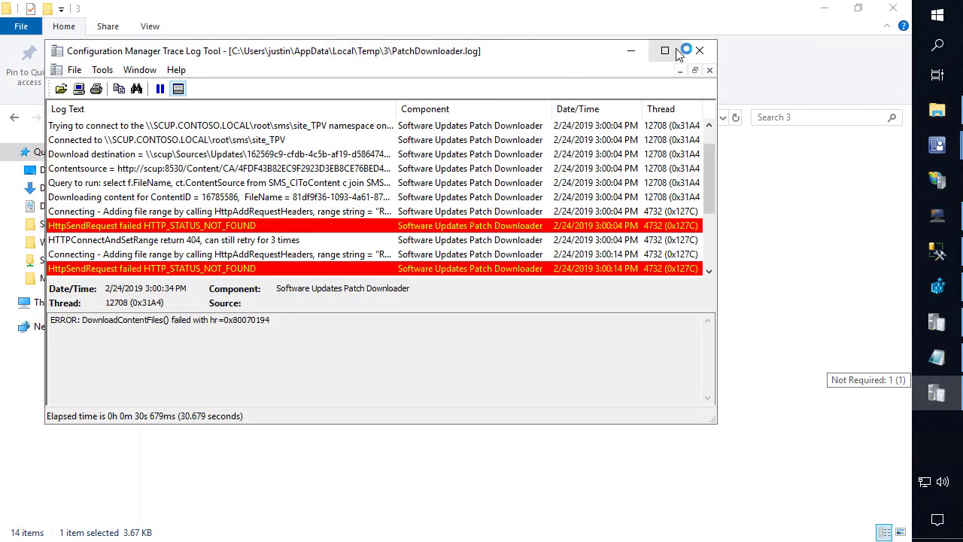
pyautogui.click(666, 51)
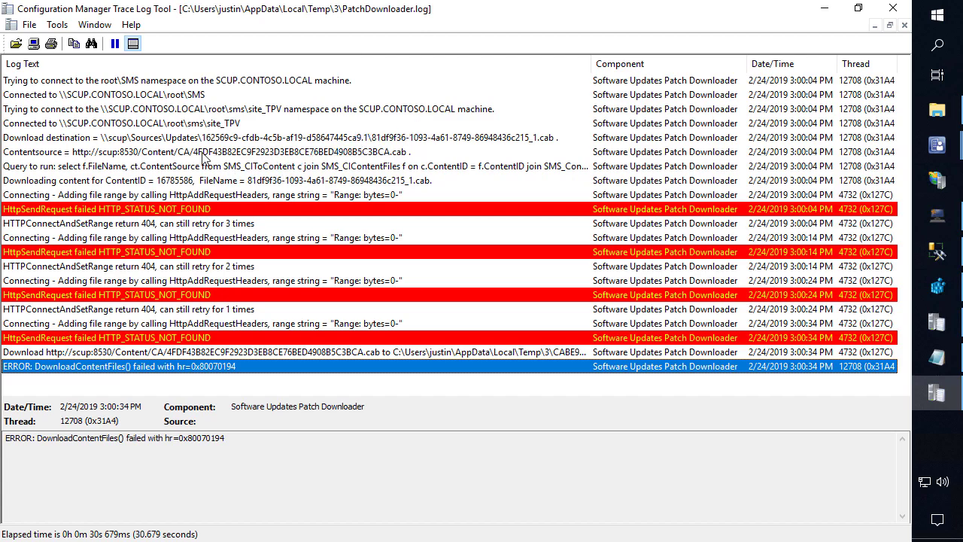
pyautogui.click(210, 324)
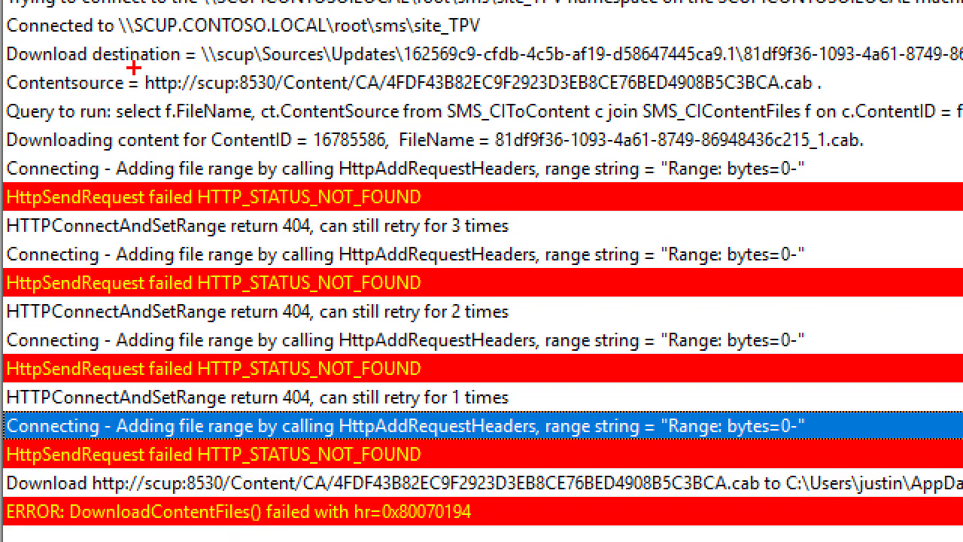
pyautogui.moveTo(133, 68); pyautogui.dragTo(863, 95)
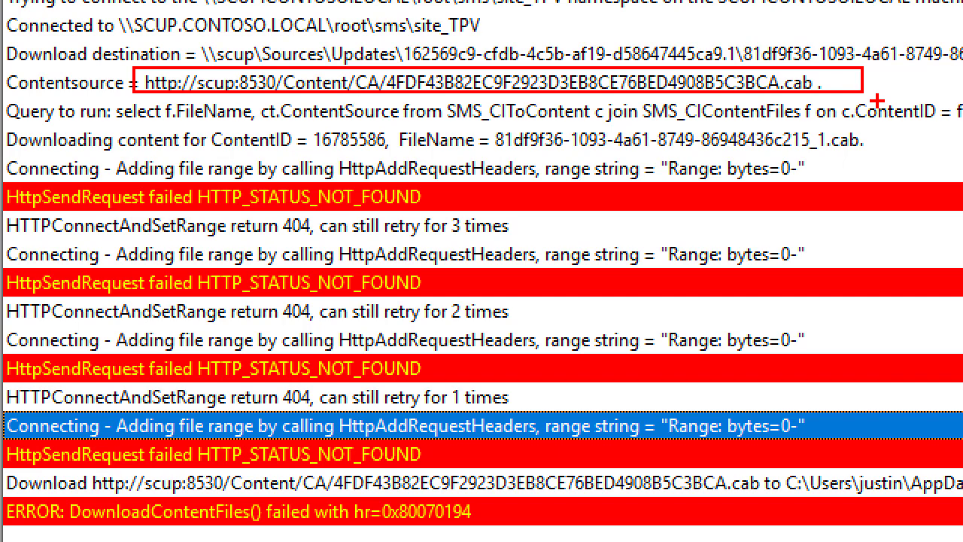
pyautogui.moveTo(181, 165)
pyautogui.mouseDown()
pyautogui.moveTo(293, 226)
pyautogui.moveTo(465, 246)
pyautogui.mouseUp()
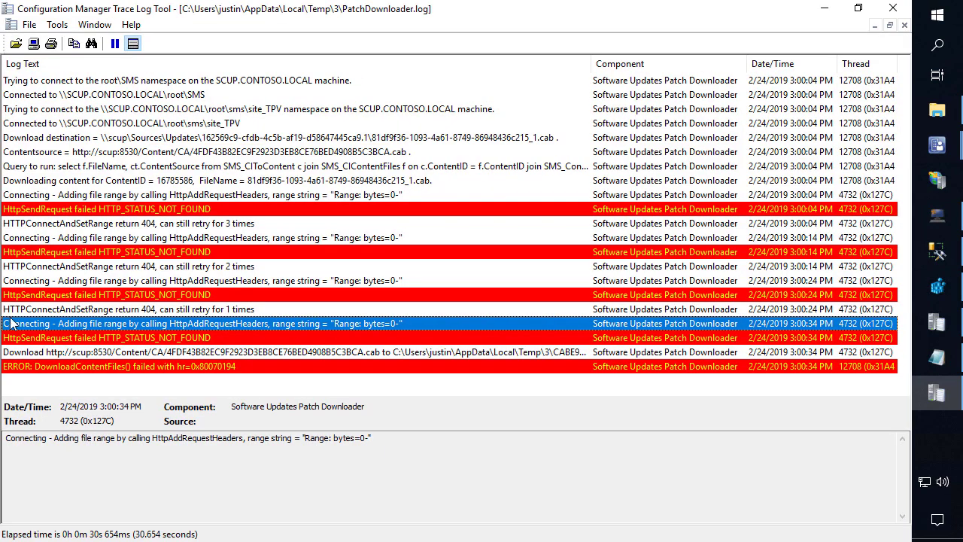
# Step: Copy error code 80070194 from the log's last error entry and look it up with Error Lookup
pyautogui.click(386, 514)
pyautogui.moveTo(225, 438); pyautogui.dragTo(191, 440)
pyautogui.hotkey('ctrl', 'c')
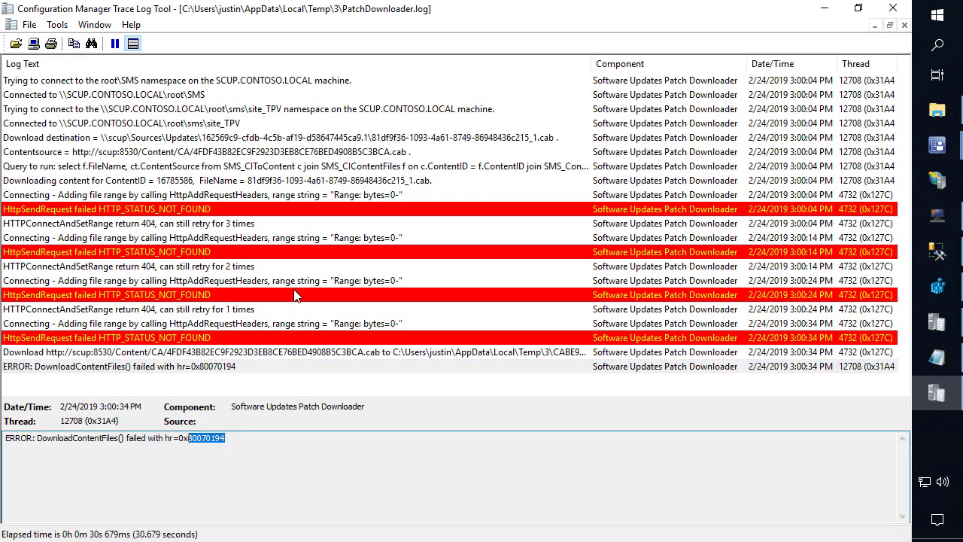
pyautogui.click(286, 280)
pyautogui.hotkey('ctrl', 'l')
pyautogui.hotkey('ctrl', 'v')
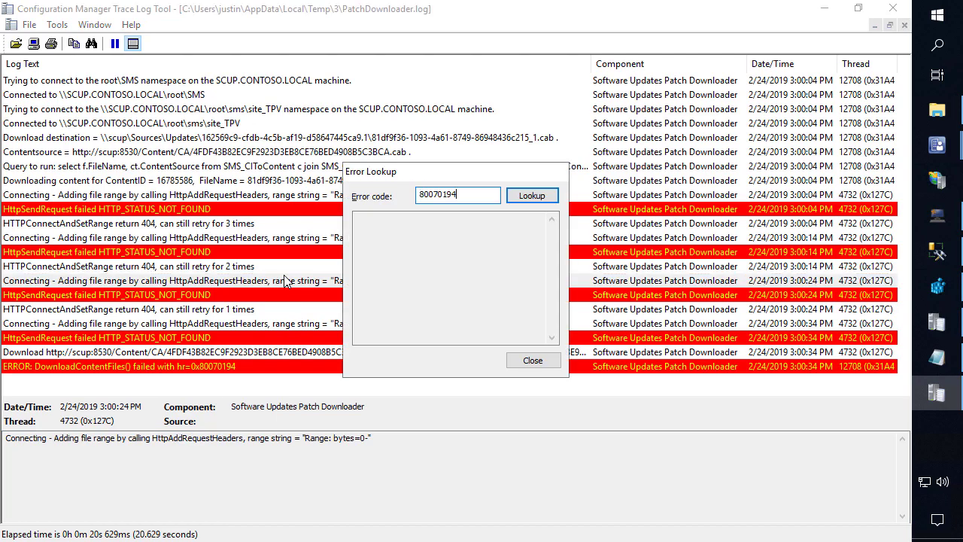
pyautogui.press('Return')
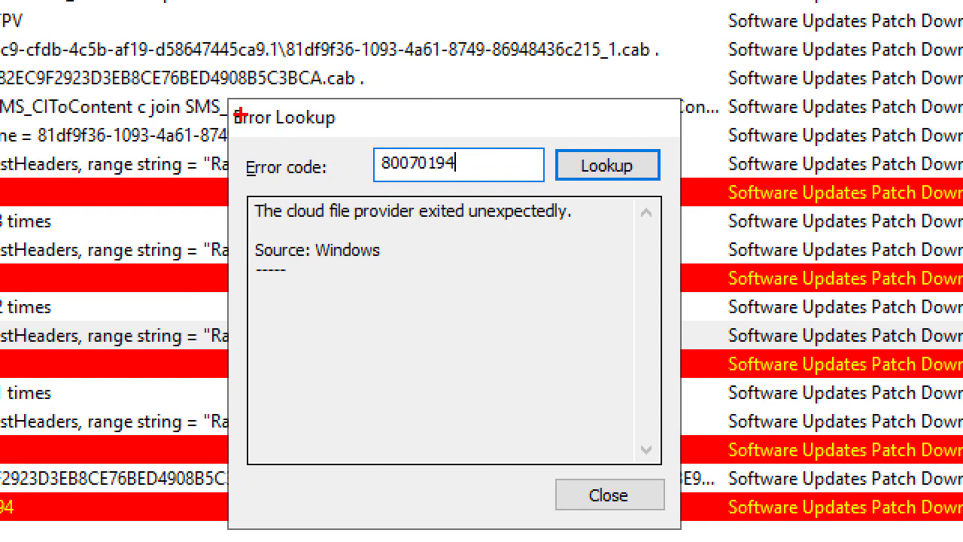
pyautogui.moveTo(229, 104); pyautogui.dragTo(669, 279)
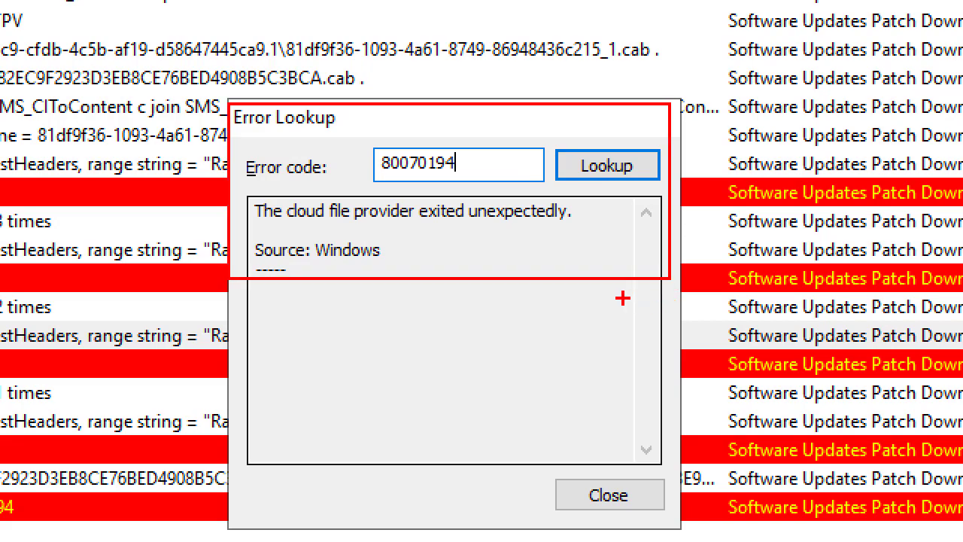
pyautogui.press('Escape')
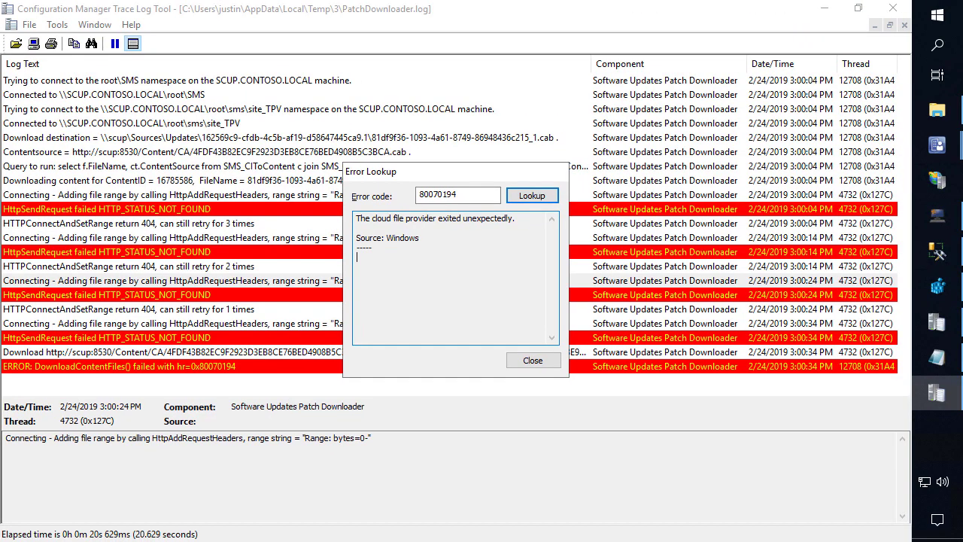
# Step: Switch back to Configuration Manager and close the completed Download Software Updates Wizard
pyautogui.moveTo(941, 181)
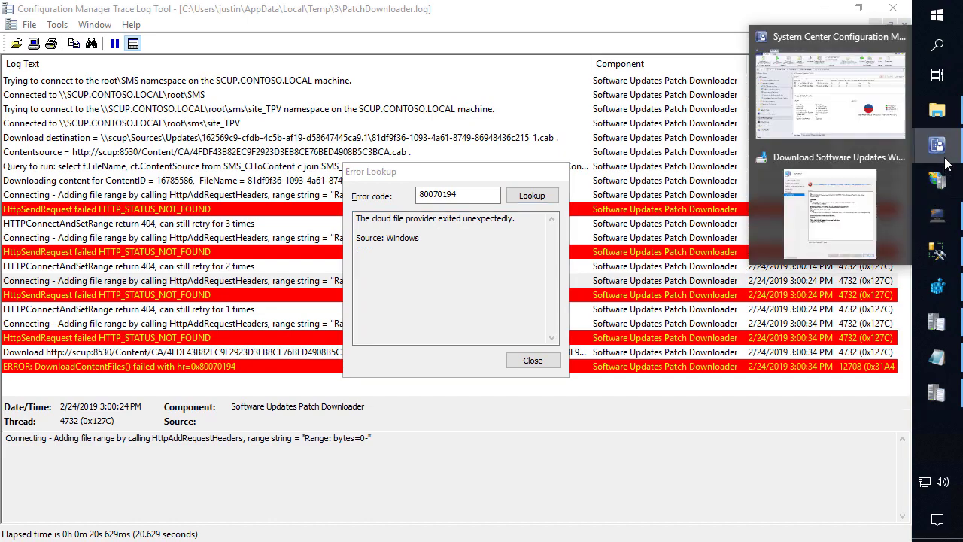
pyautogui.click(868, 102)
pyautogui.rightClick(338, 223)
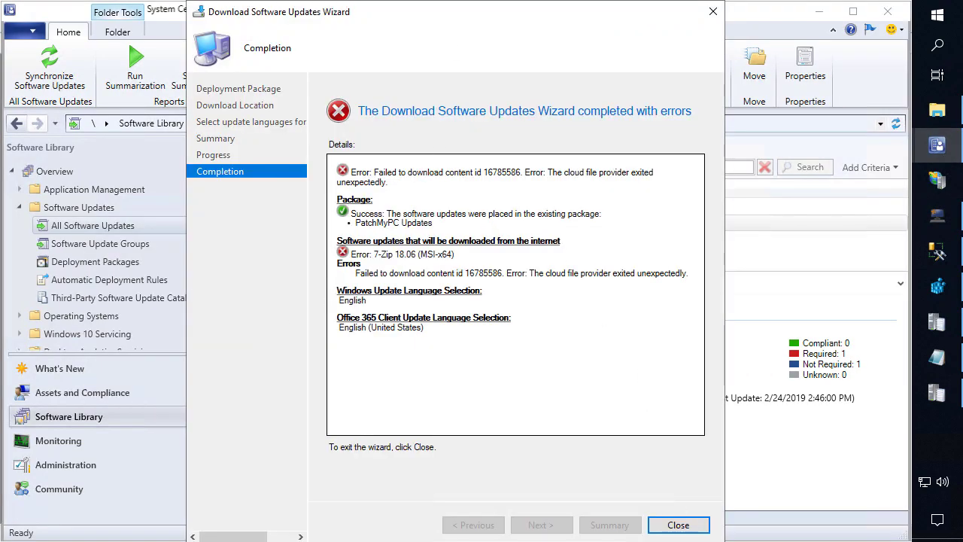
pyautogui.click(675, 523)
# Step: Open the properties of the 7-Zip 18.06 (MSI-x64) update and show its content information
pyautogui.rightClick(433, 226)
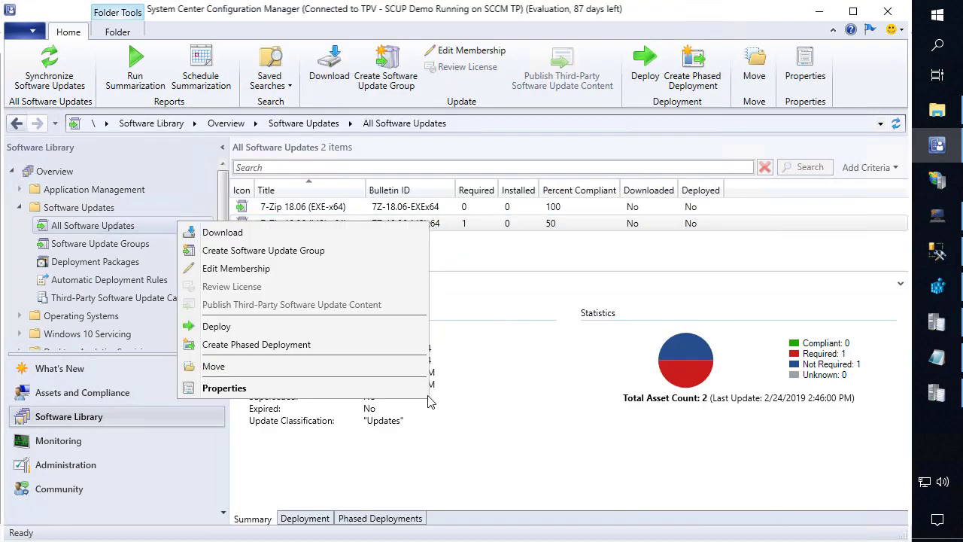
pyautogui.click(395, 386)
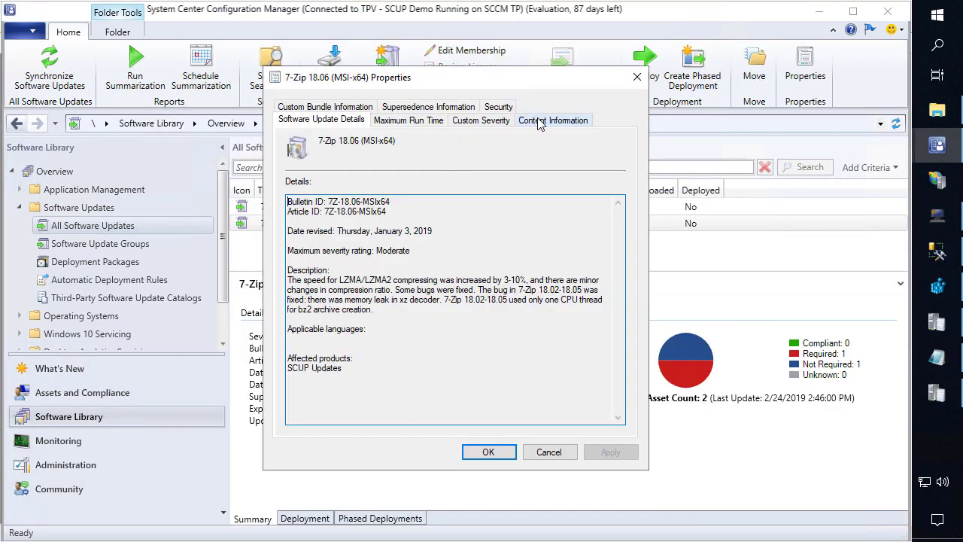
pyautogui.click(543, 120)
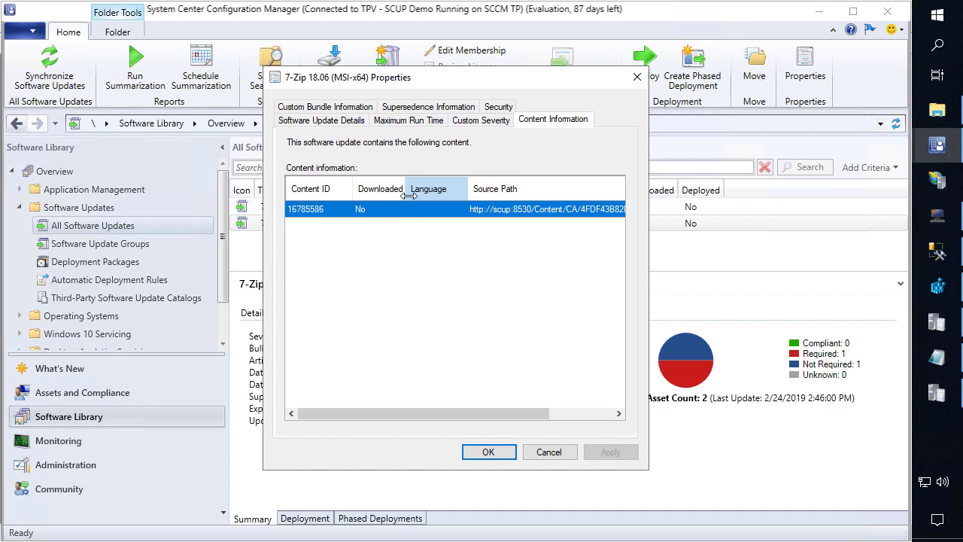
# Step: Paste the update's content information row, including its source path, into a blank Notepad document and close the update's properties
pyautogui.click(937, 359)
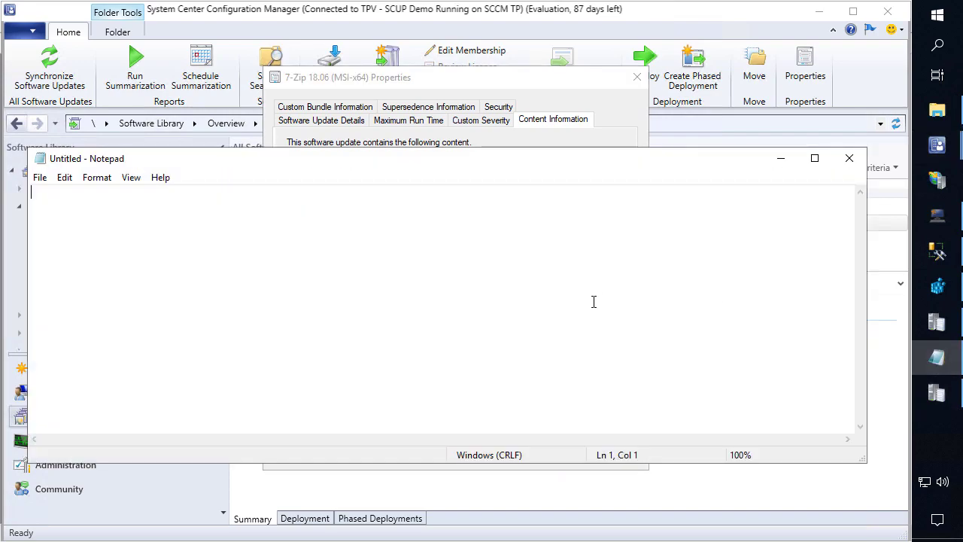
pyautogui.write('16785586\tNo\t\thttp://scup:8530/Content/CA/4FDF43B82EC9F2923D3EB8CE76BED4908B5C3BCA.cab\t1.63')
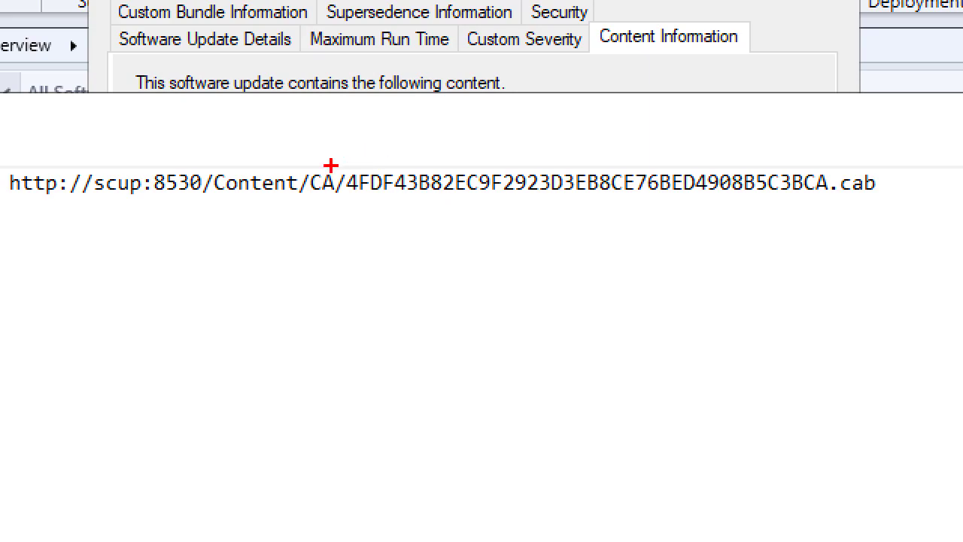
pyautogui.moveTo(298, 161); pyautogui.dragTo(475, 213)
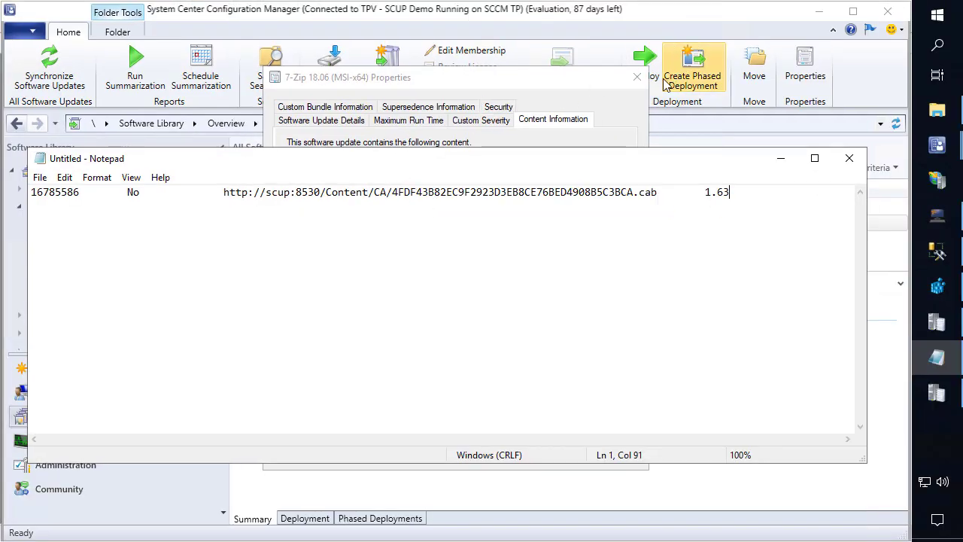
pyautogui.click(637, 80)
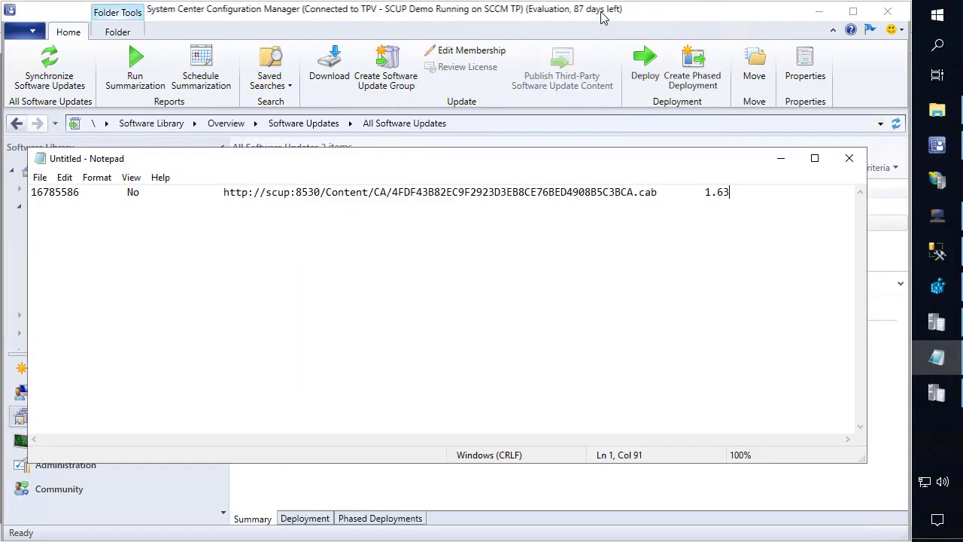
# Step: Switch to Configuration Manager and run the Patch My PC Updates automatic deployment rule immediately, acknowledging the run notice
pyautogui.click(128, 297)
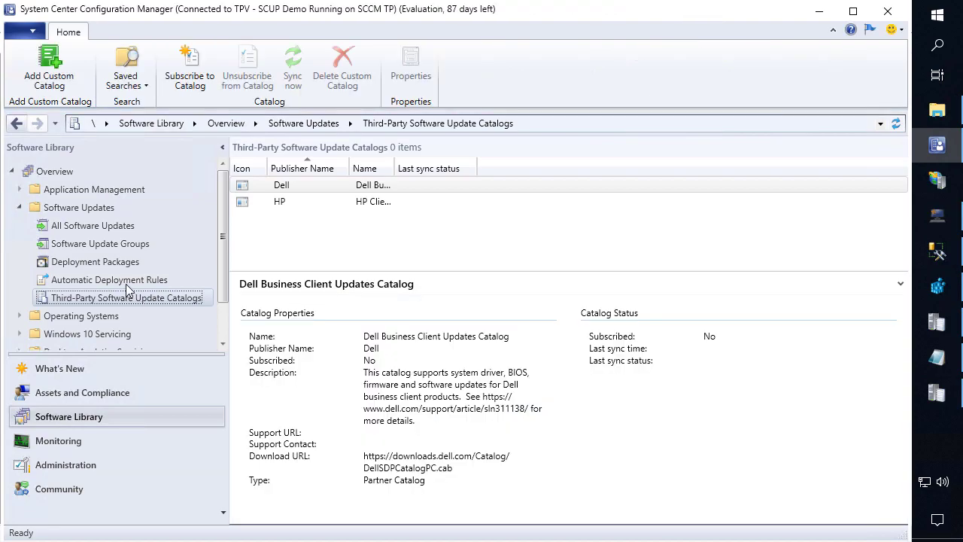
pyautogui.click(126, 282)
pyautogui.rightClick(323, 208)
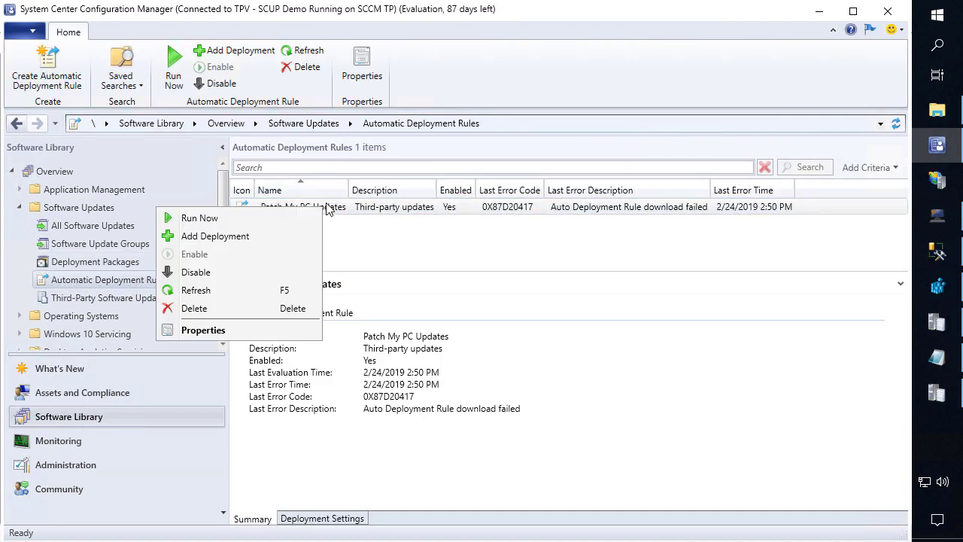
pyautogui.click(290, 220)
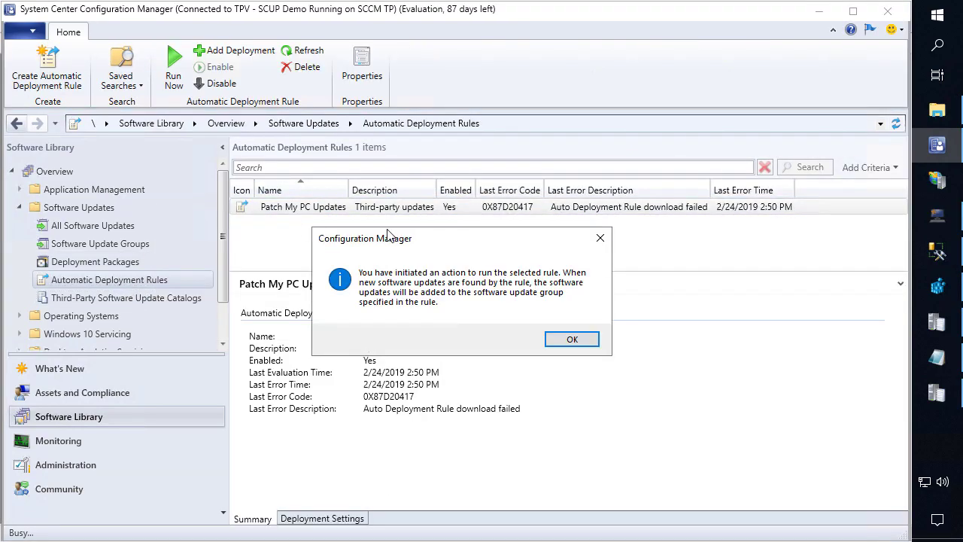
pyautogui.click(570, 338)
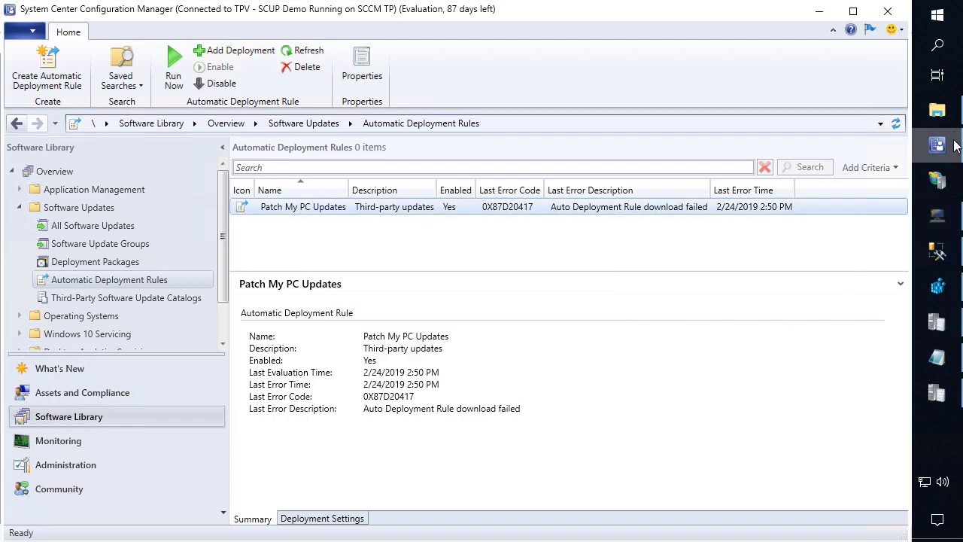
# Step: Switch to File Explorer and look through the log files in D:\Microsoft Configuration Manager\Logs
pyautogui.click(937, 110)
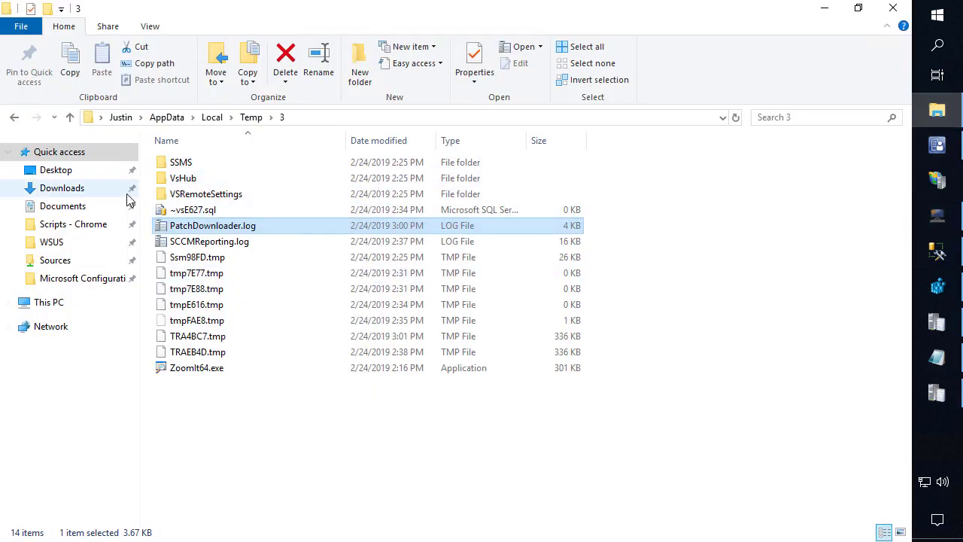
pyautogui.click(112, 285)
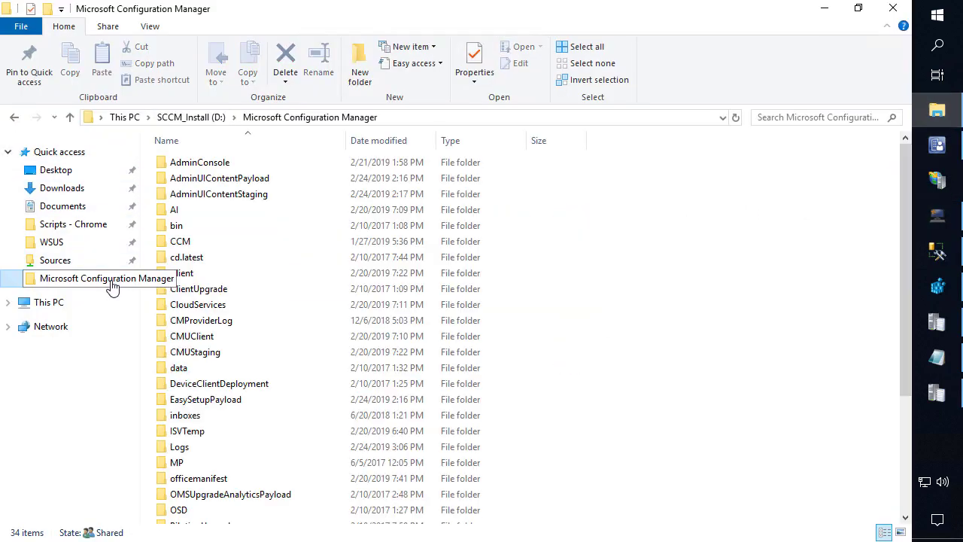
pyautogui.click(247, 197)
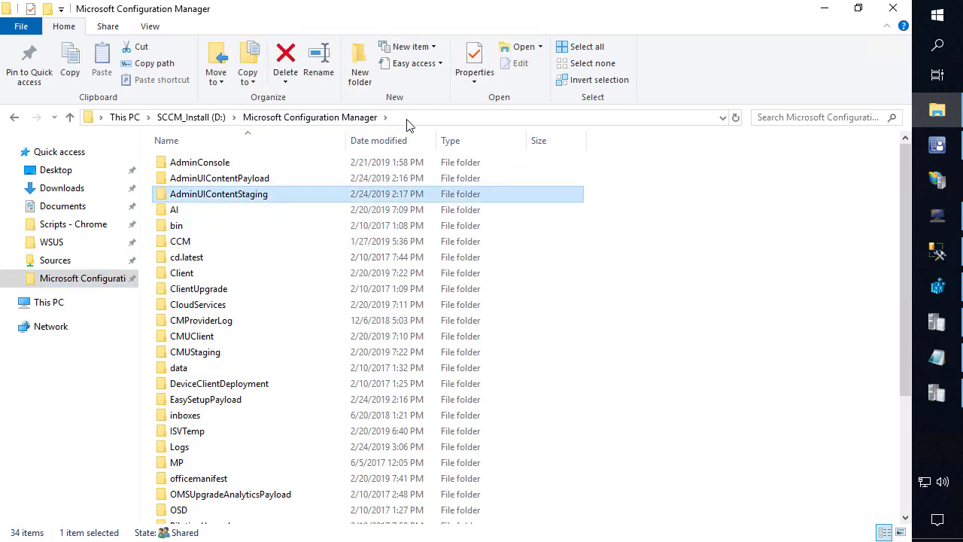
pyautogui.click(305, 258)
pyautogui.press('l')
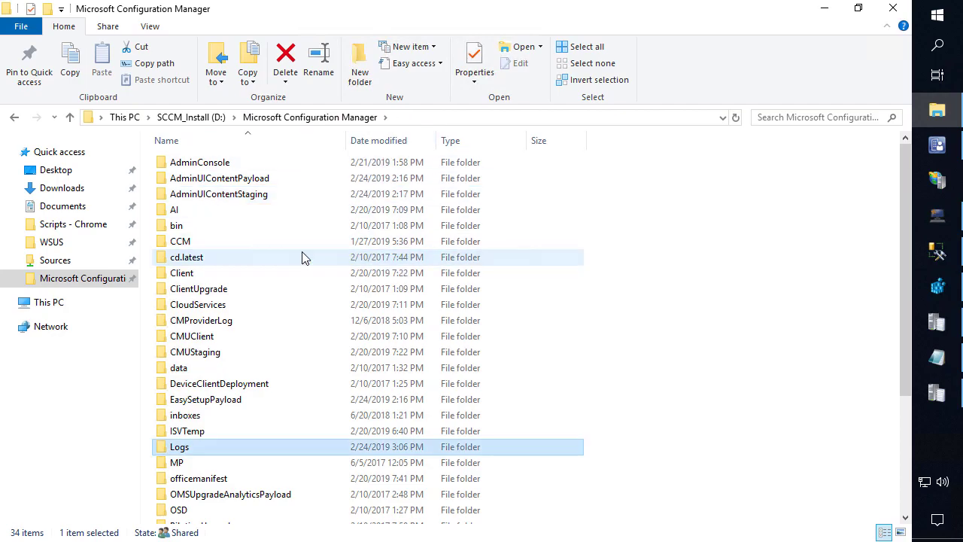
pyautogui.press('Return')
pyautogui.scroll(-10, 320, 271)
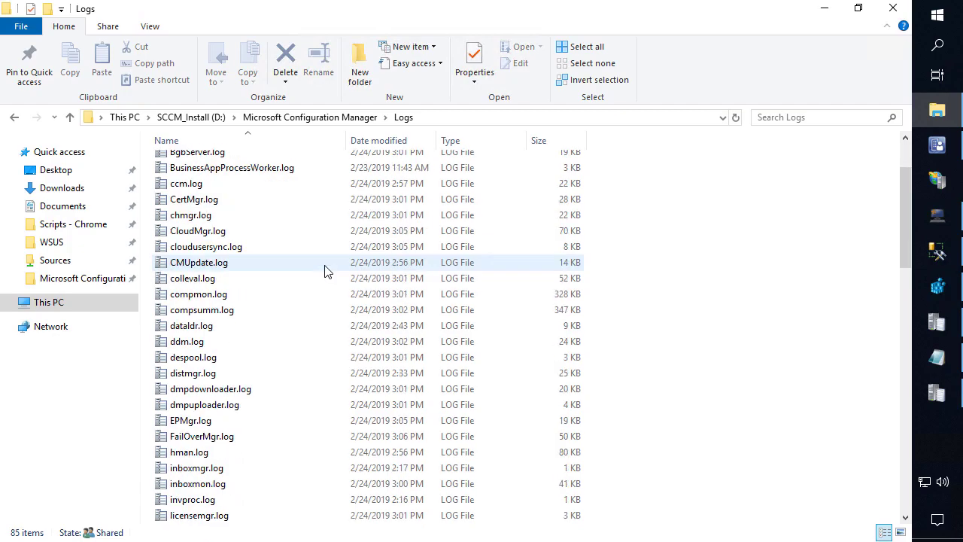
pyautogui.scroll(-2, 320, 272)
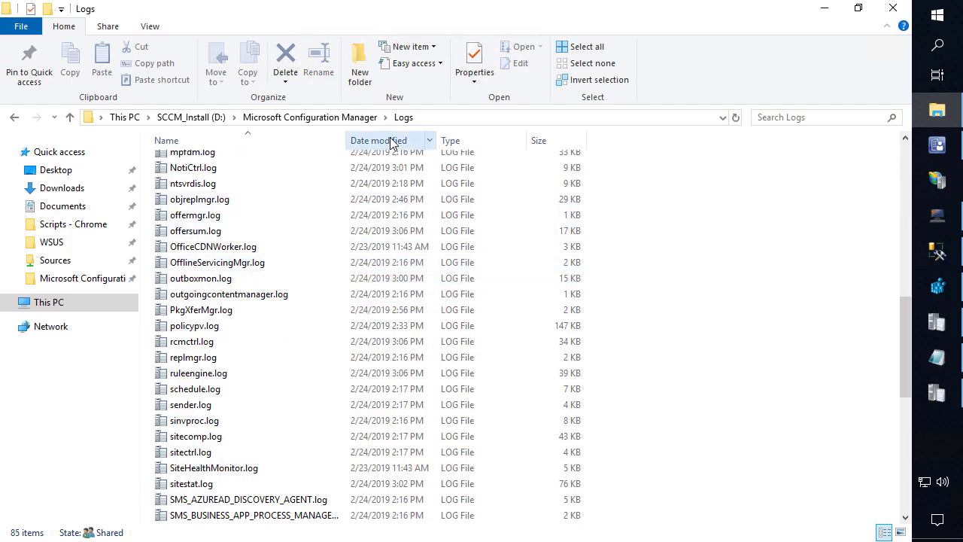
# Step: Go to the SMS_CCM\Logs folder on drive D and open PatchDownloader.log
pyautogui.click(305, 120)
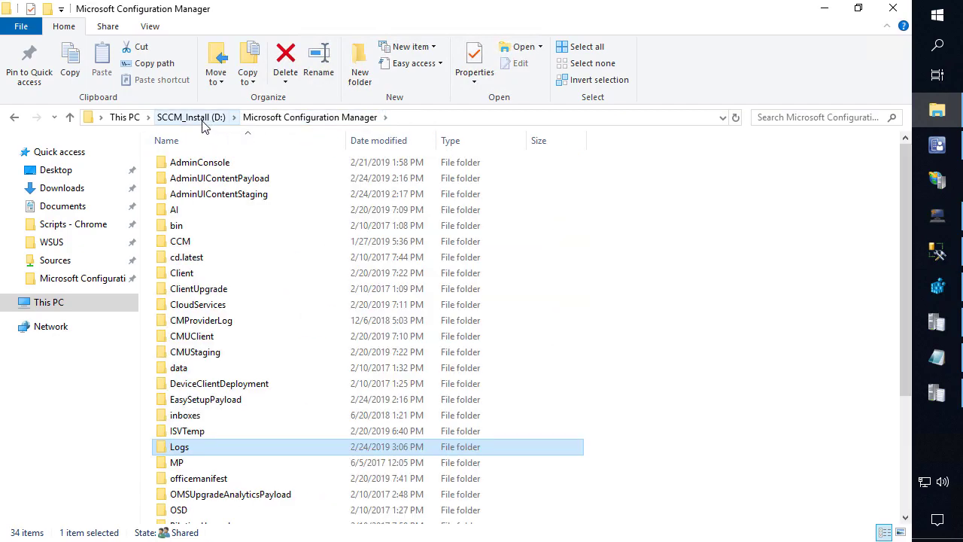
pyautogui.click(202, 119)
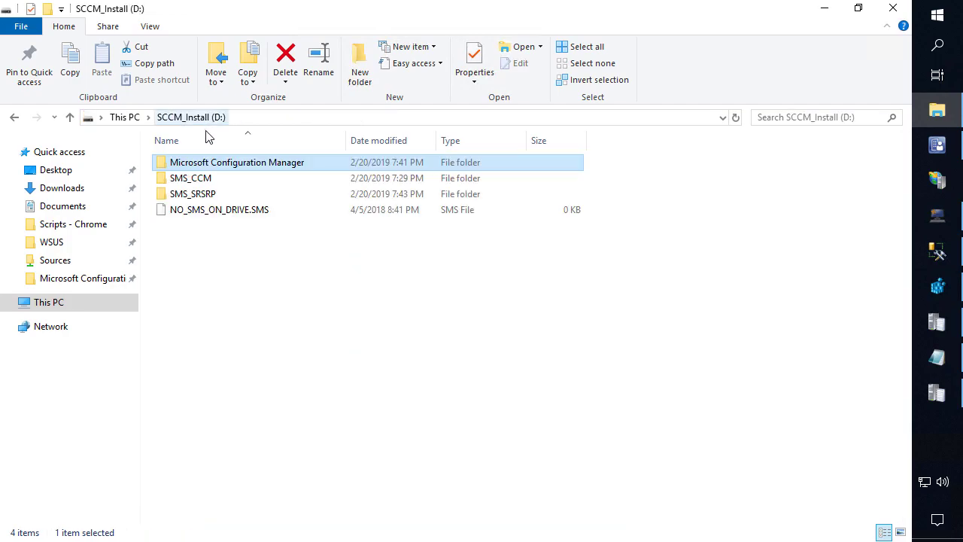
pyautogui.doubleClick(201, 181)
pyautogui.click(209, 212)
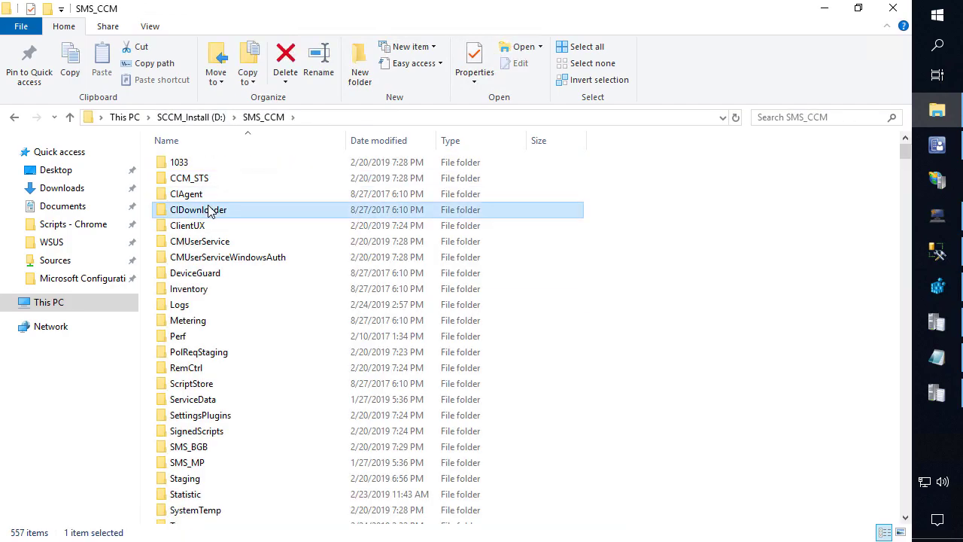
pyautogui.press('l')
pyautogui.press('Return')
pyautogui.write('policyev')
pyautogui.press('Return')
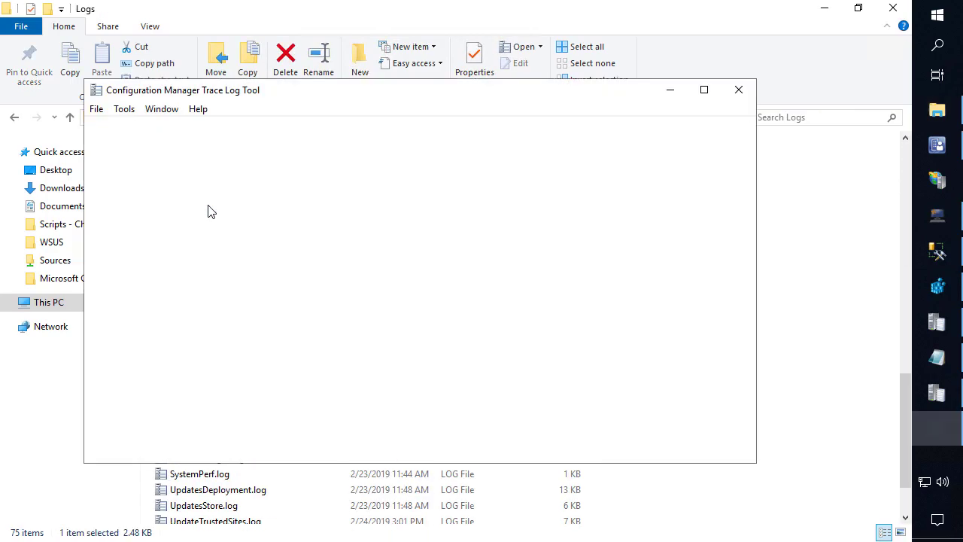
# Step: Maximize the PatchDownloader.log window and examine the content source and error entries for the rule's download attempt
pyautogui.click(707, 91)
pyautogui.click(200, 167)
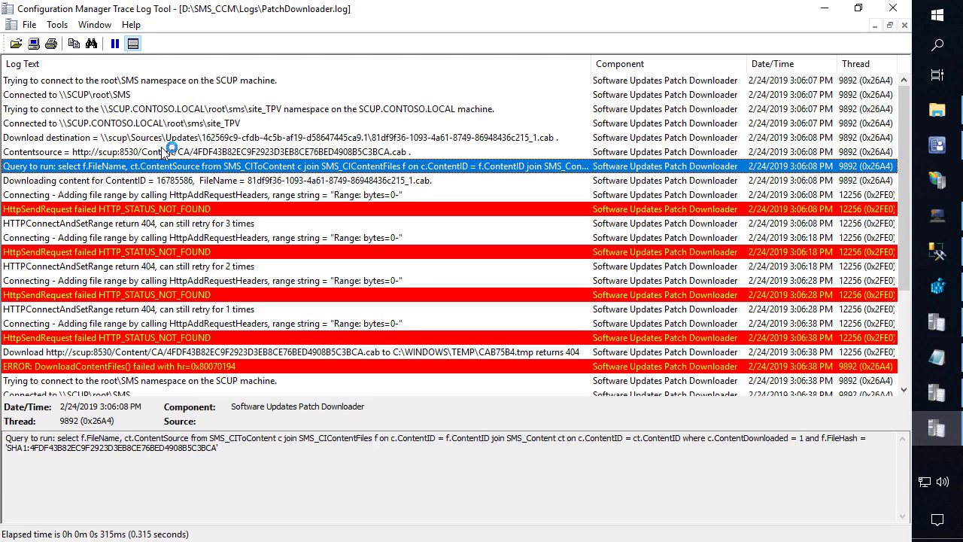
pyautogui.scroll(-4, 805, 310)
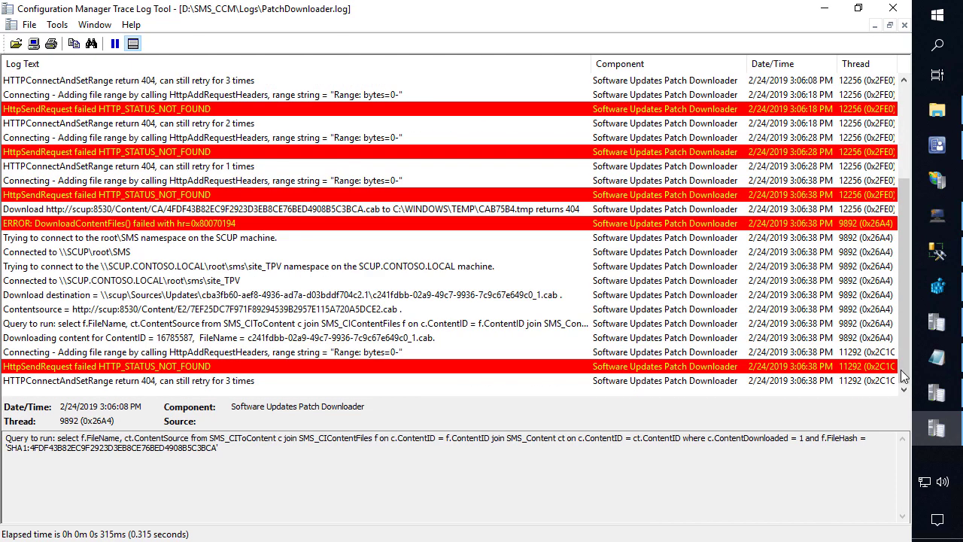
# Step: Copy the update's .cab source URL from Notepad, test it in Internet Explorer, and close the browser
pyautogui.click(937, 358)
pyautogui.moveTo(662, 194); pyautogui.dragTo(224, 192)
pyautogui.hotkey('ctrl', 'c')
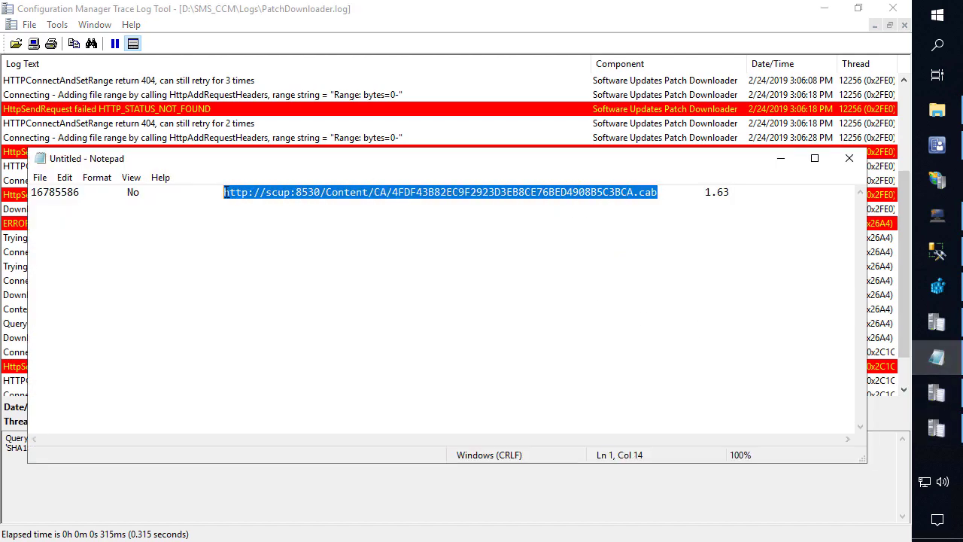
pyautogui.click(936, 17)
pyautogui.write('int')
pyautogui.press('Return')
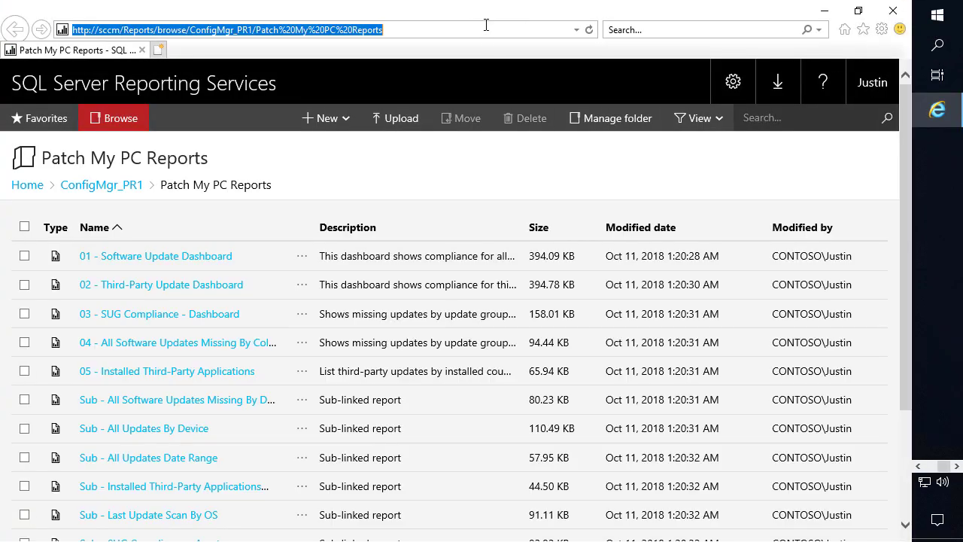
pyautogui.hotkey('ctrl', 'v')
pyautogui.press('Return')
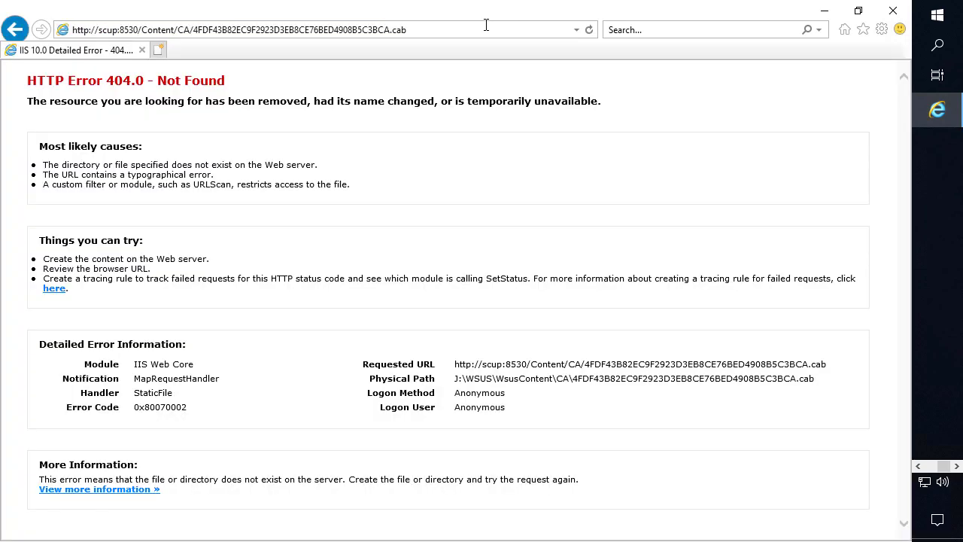
pyautogui.click(893, 11)
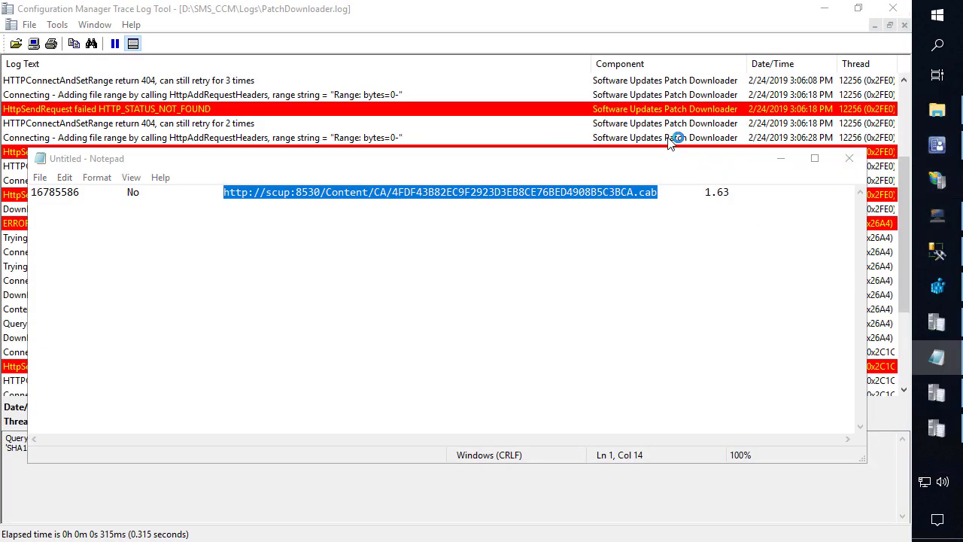
# Step: Switch to IIS Manager and explore the physical folder of the WSUS Administration site's Content virtual directory
pyautogui.click(938, 180)
pyautogui.doubleClick(86, 118)
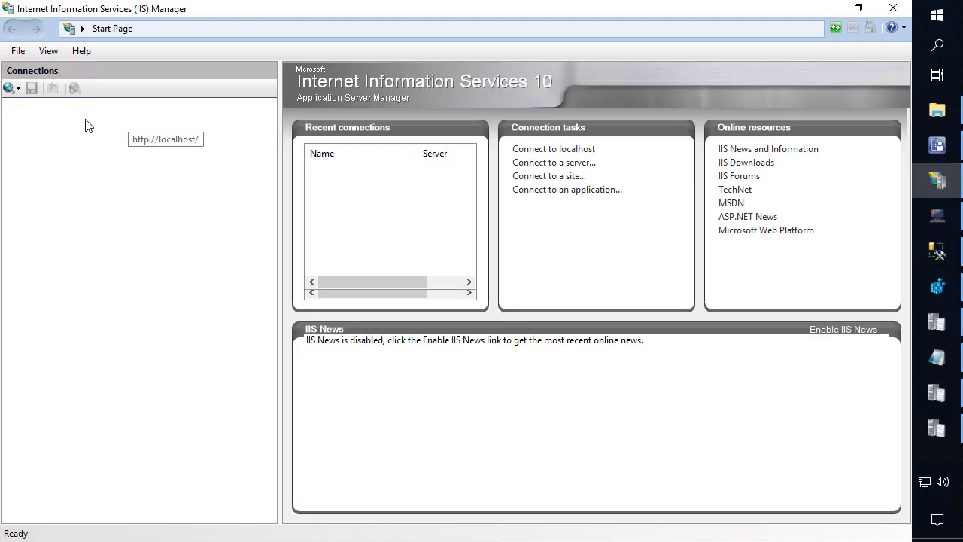
pyautogui.doubleClick(55, 147)
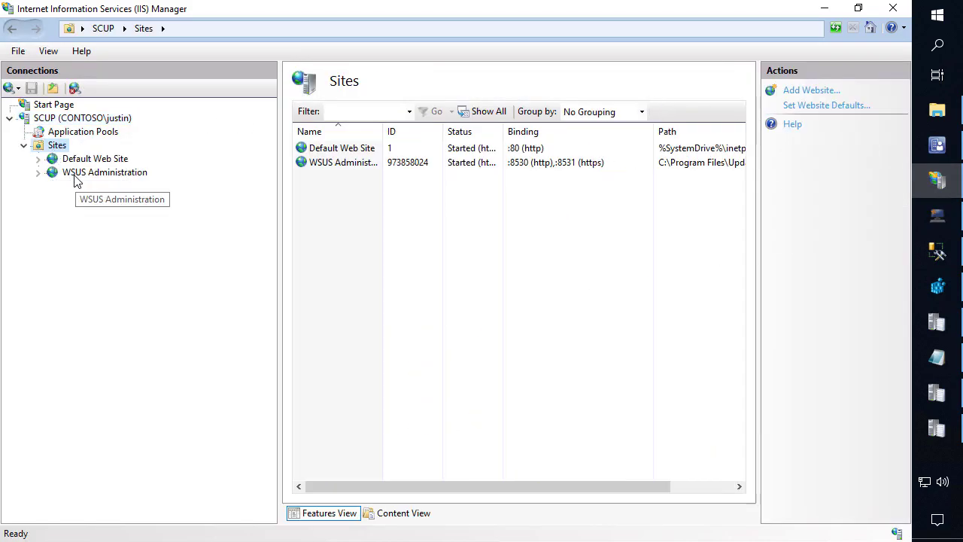
pyautogui.doubleClick(85, 174)
pyautogui.moveTo(280, 132); pyautogui.dragTo(179, 151)
pyautogui.doubleClick(91, 227)
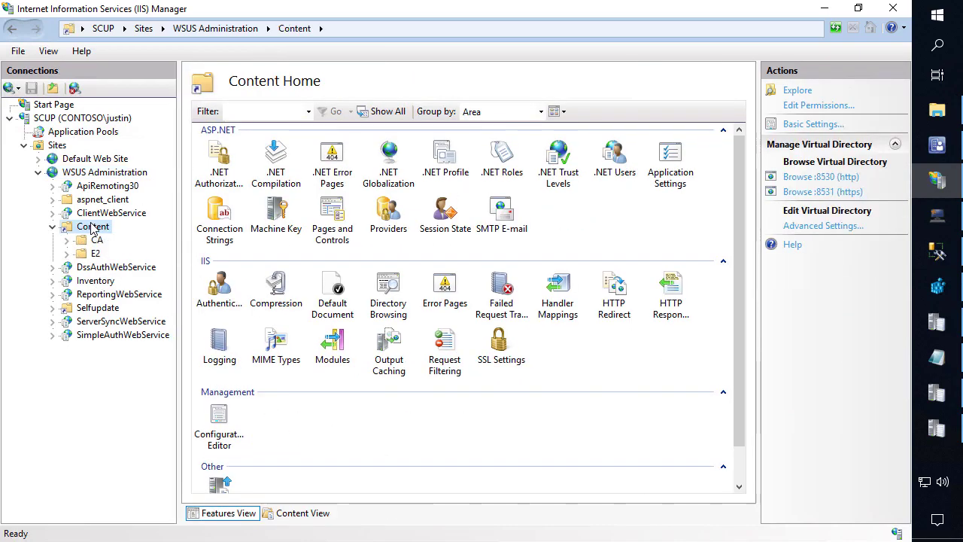
pyautogui.click(796, 91)
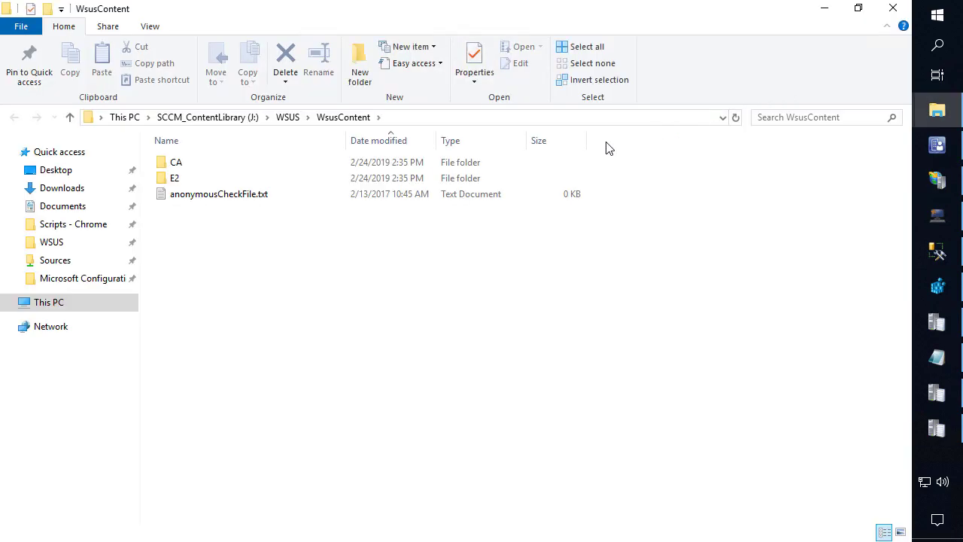
# Step: Check the subfolder and .cab file name in the Notepad URL and open the matching CA folder in WsusContent
pyautogui.click(938, 362)
pyautogui.click(381, 192)
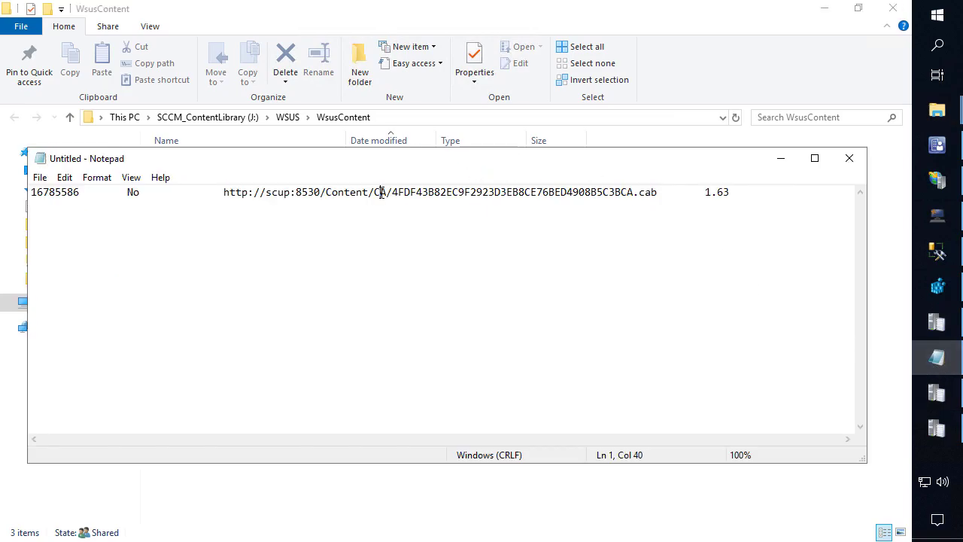
pyautogui.click(684, 201)
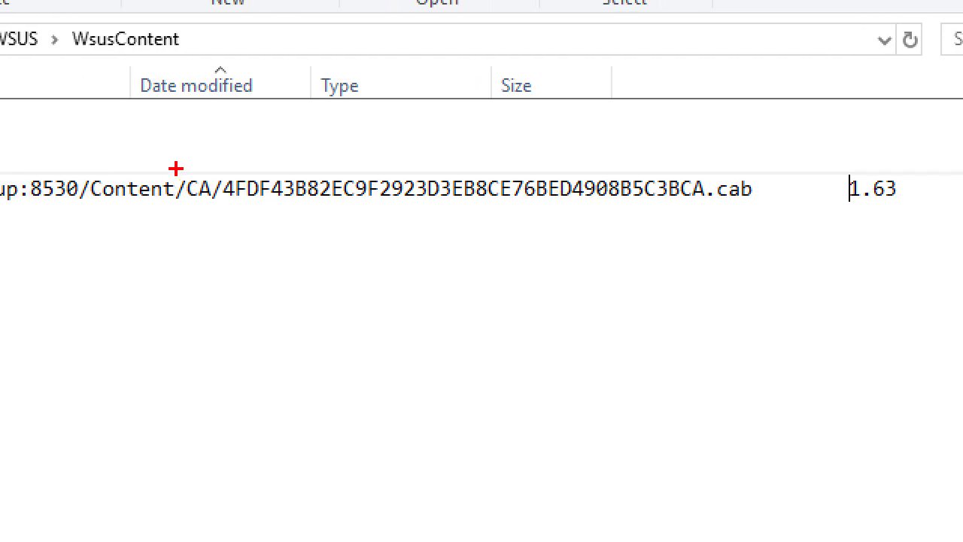
pyautogui.moveTo(775, 206)
pyautogui.mouseDown()
pyautogui.moveTo(671, 176)
pyautogui.moveTo(682, 175)
pyautogui.moveTo(507, 153)
pyautogui.moveTo(219, 160)
pyautogui.moveTo(224, 169)
pyautogui.mouseUp()
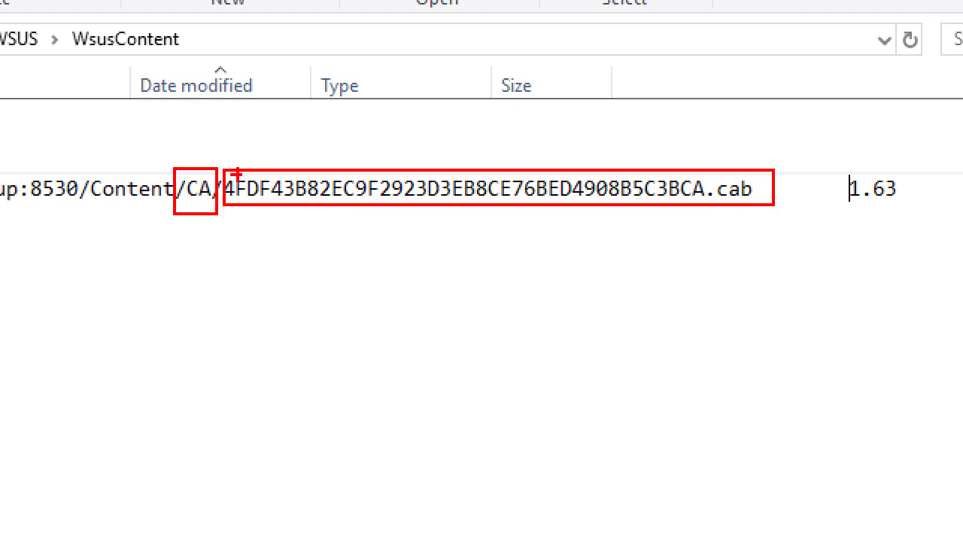
pyautogui.press('Escape')
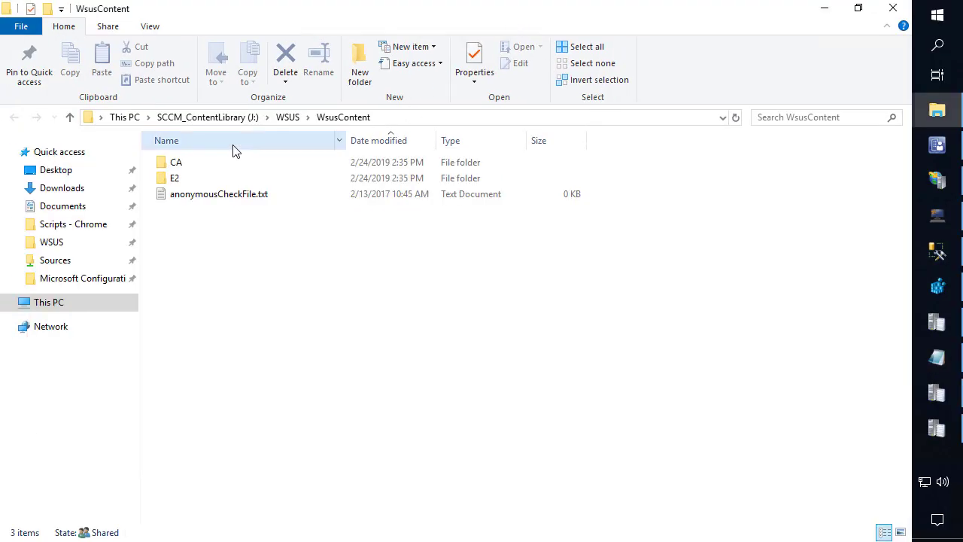
pyautogui.doubleClick(205, 161)
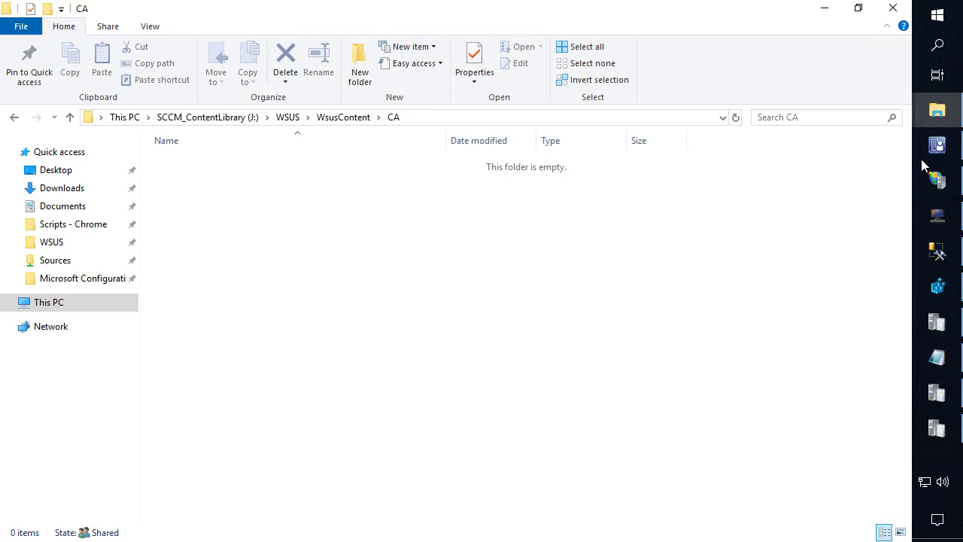
# Step: Switch to SQL Server Management Studio and query v_Package for packages whose source path contains UpdateServicesPackages or WsusContent
pyautogui.click(937, 252)
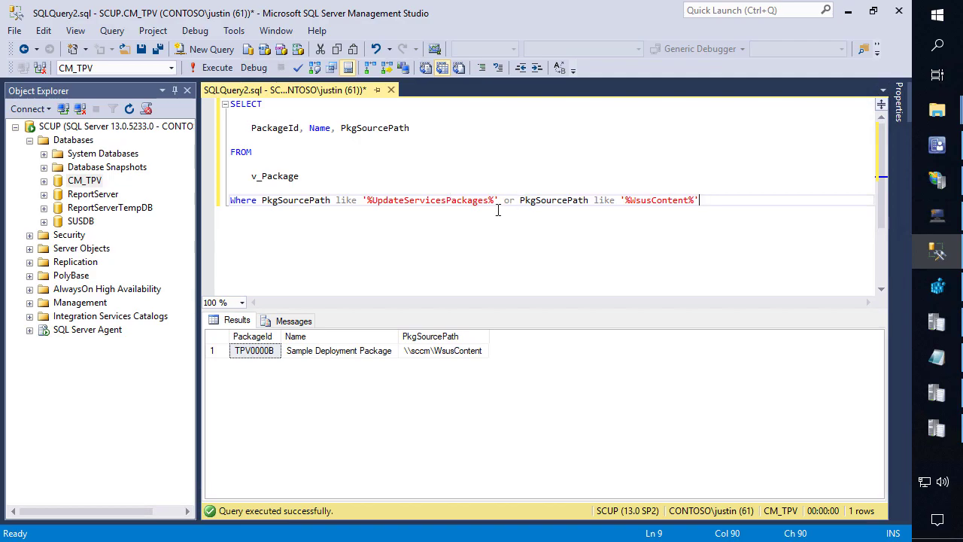
pyautogui.click(215, 67)
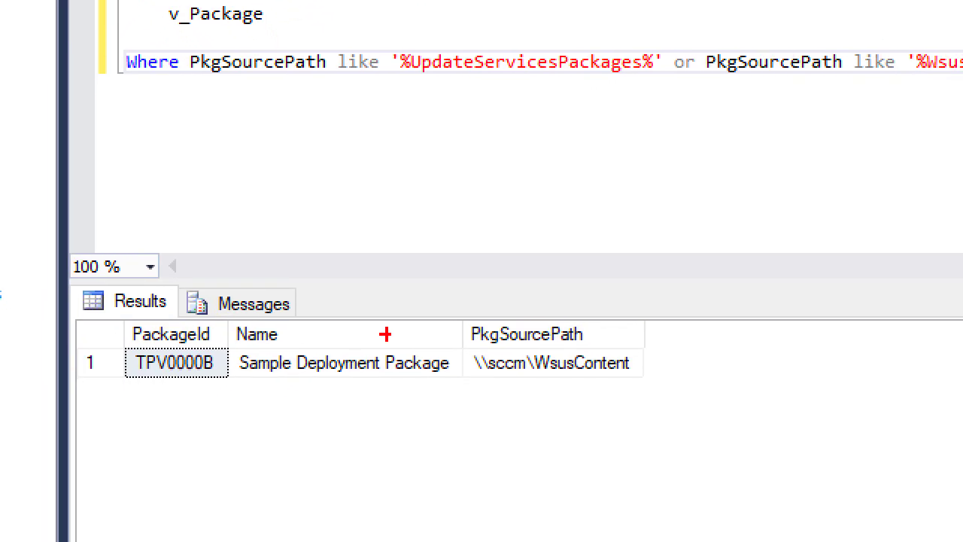
pyautogui.moveTo(665, 389); pyautogui.dragTo(530, 322)
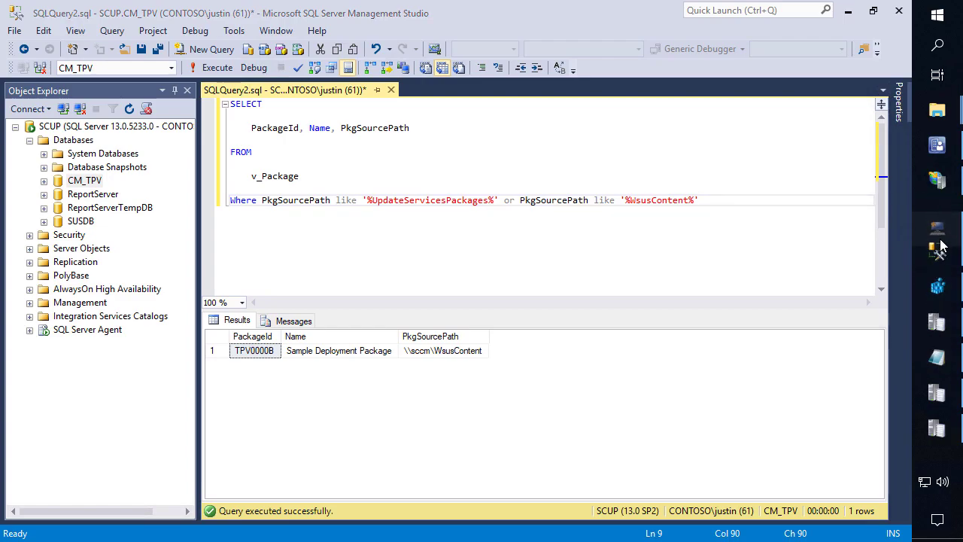
# Step: Return to Configuration Manager and view the Sample Deployment Package and PatchMyPC Updates entries under the deployment packages
pyautogui.click(941, 142)
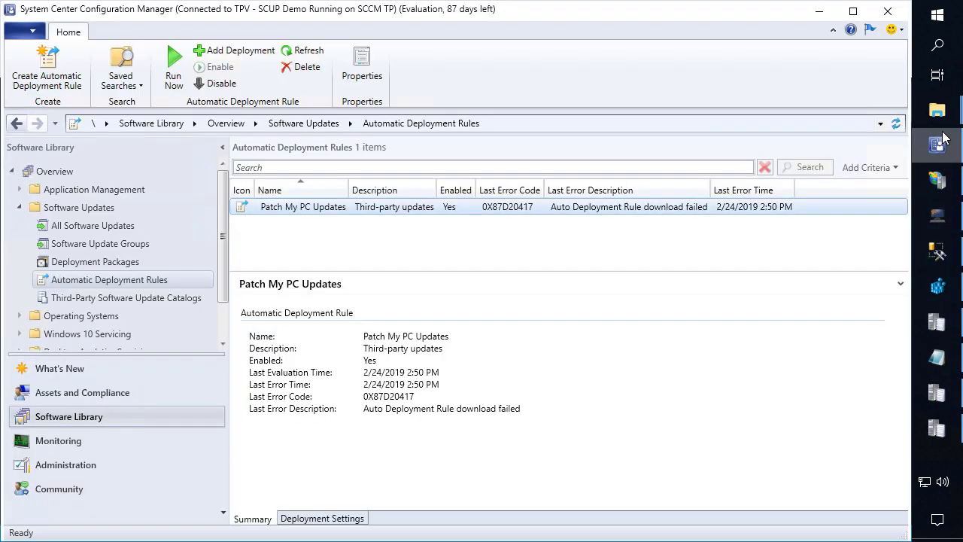
pyautogui.click(91, 263)
pyautogui.click(309, 223)
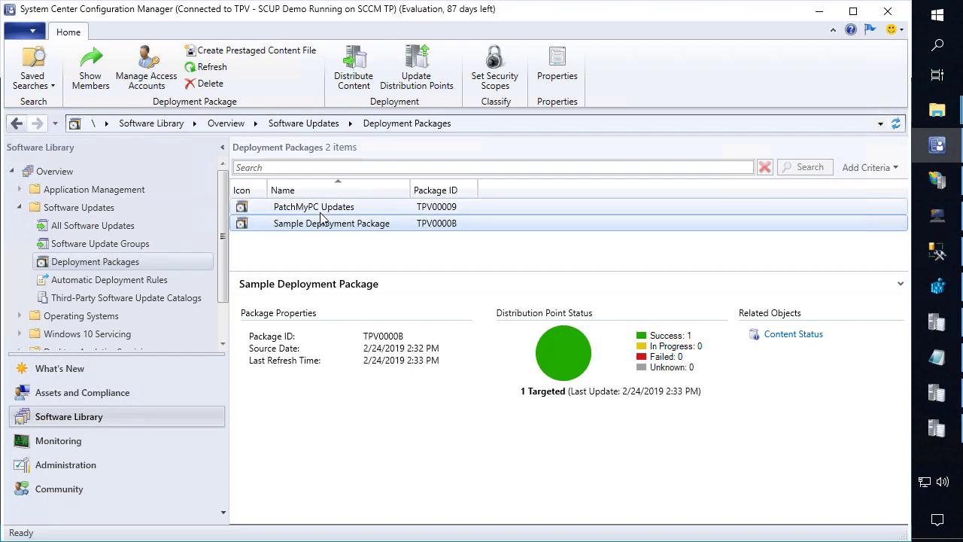
pyautogui.click(322, 213)
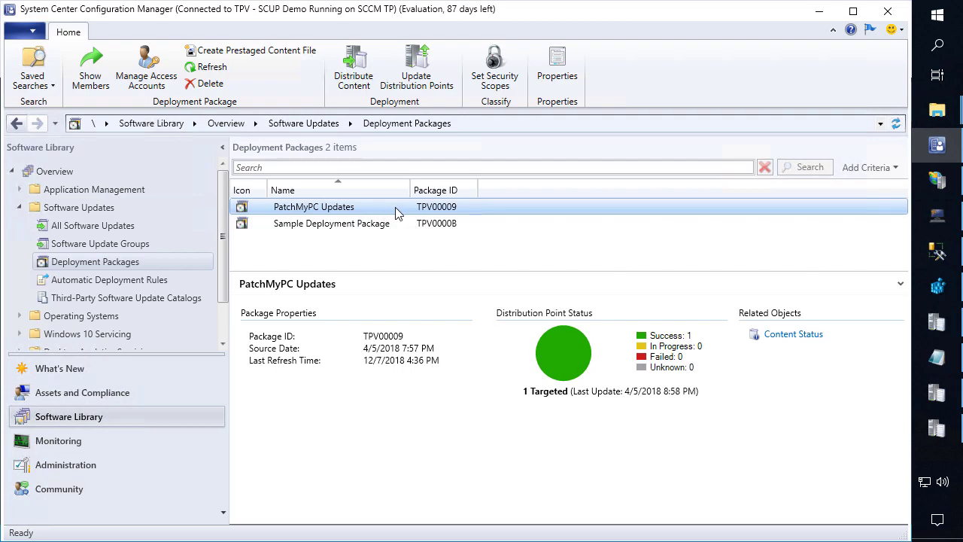
# Step: Switch to the Logs window in File Explorer, view the contents of the Sources share, and minimize the window
pyautogui.moveTo(937, 111)
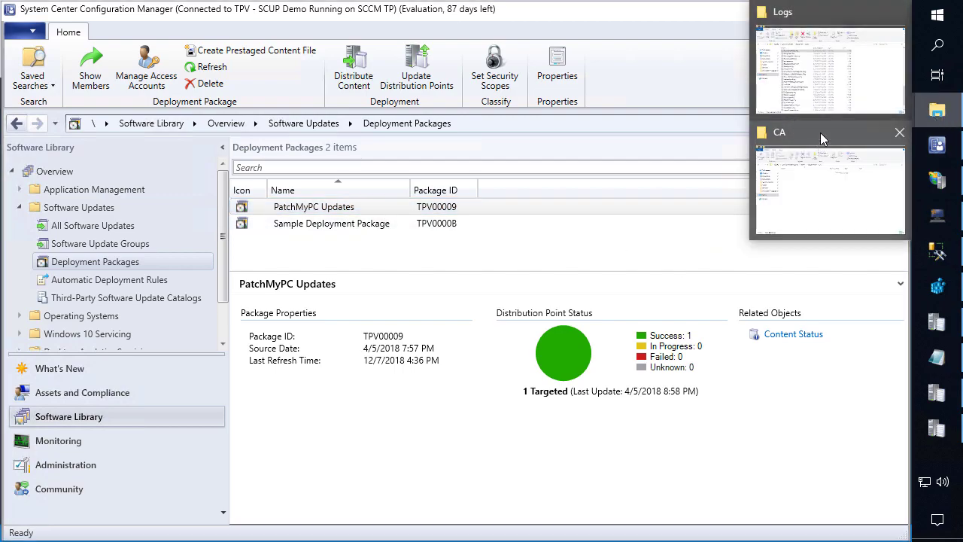
pyautogui.click(826, 79)
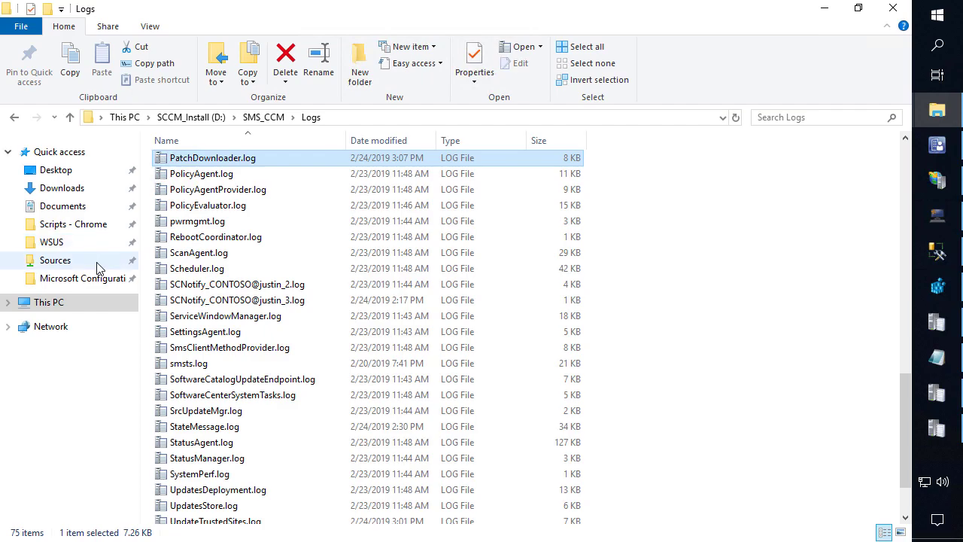
pyautogui.click(94, 262)
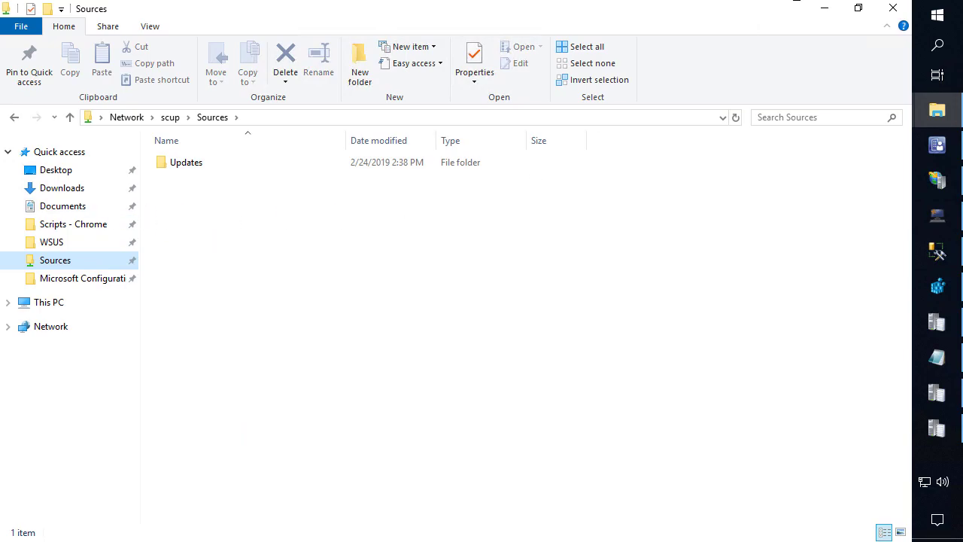
pyautogui.click(825, 9)
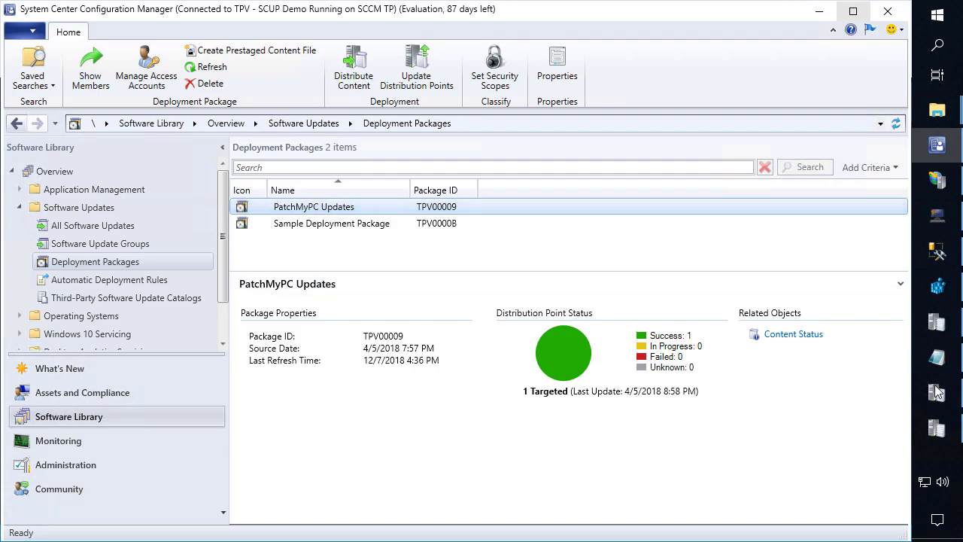
# Step: Check the content URL in Notepad, and switch to SQL Server Management Studio to review the Sample Deployment Package row in the query results
pyautogui.click(942, 359)
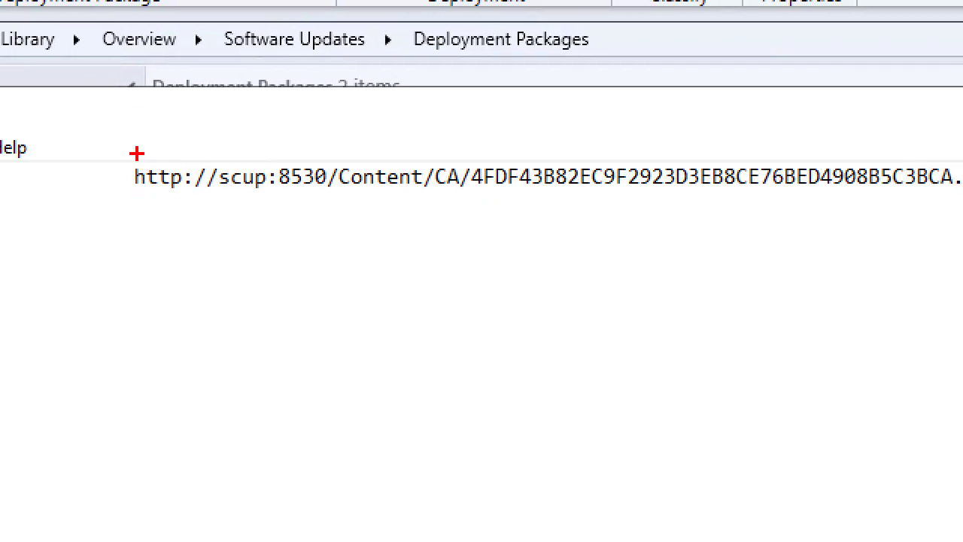
pyautogui.moveTo(123, 149)
pyautogui.mouseDown()
pyautogui.moveTo(261, 187)
pyautogui.moveTo(346, 194)
pyautogui.moveTo(337, 200)
pyautogui.mouseUp()
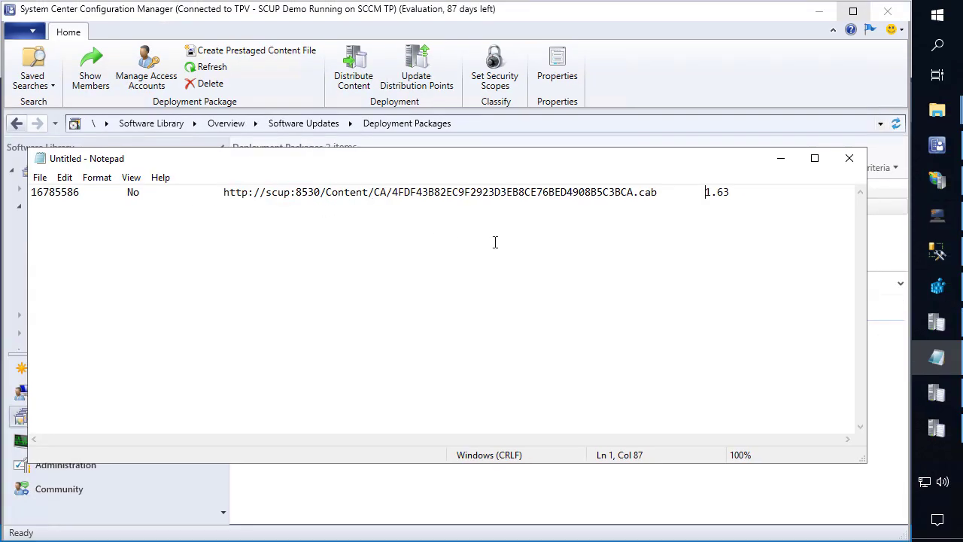
pyautogui.click(936, 249)
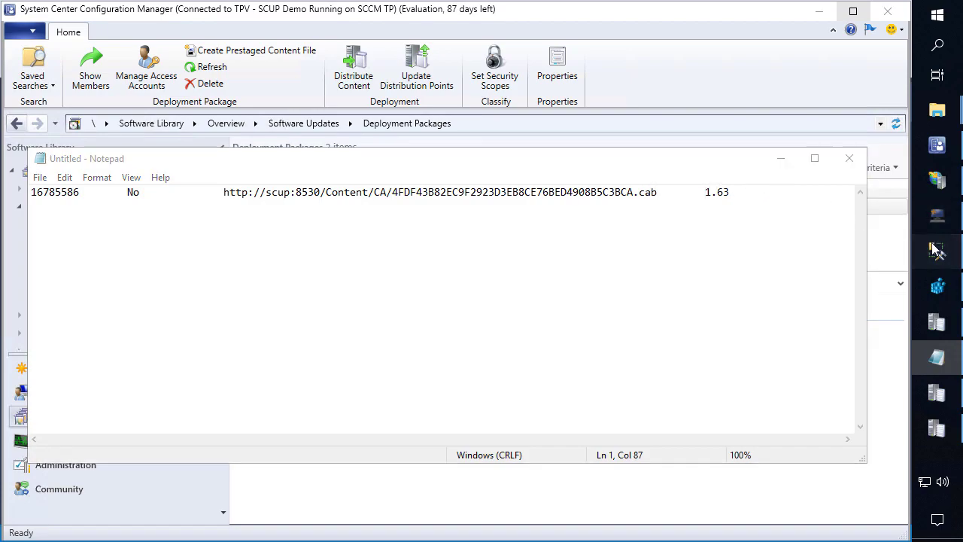
pyautogui.click(325, 354)
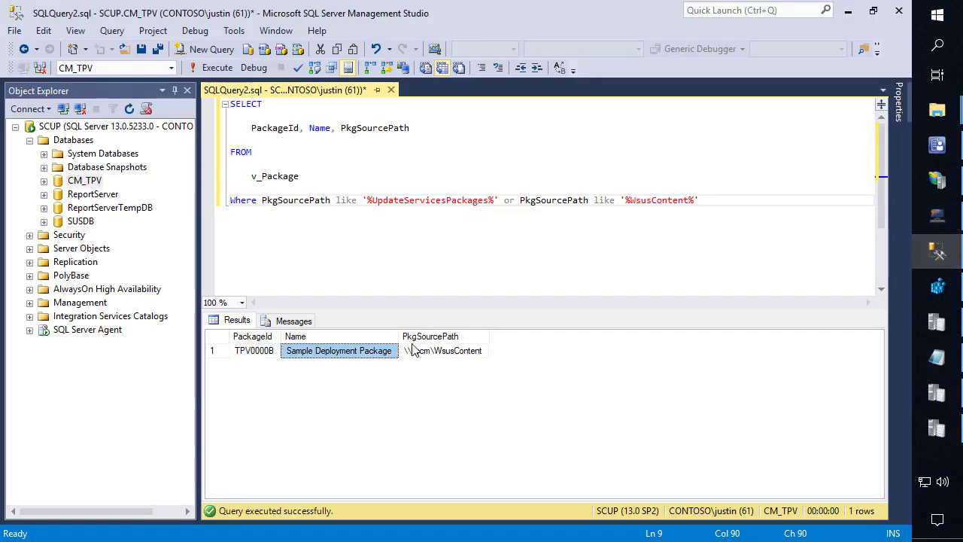
# Step: Return to Configuration Manager, open the properties of Sample Deployment Package, and select its package source path
pyautogui.click(941, 147)
pyautogui.click(339, 229)
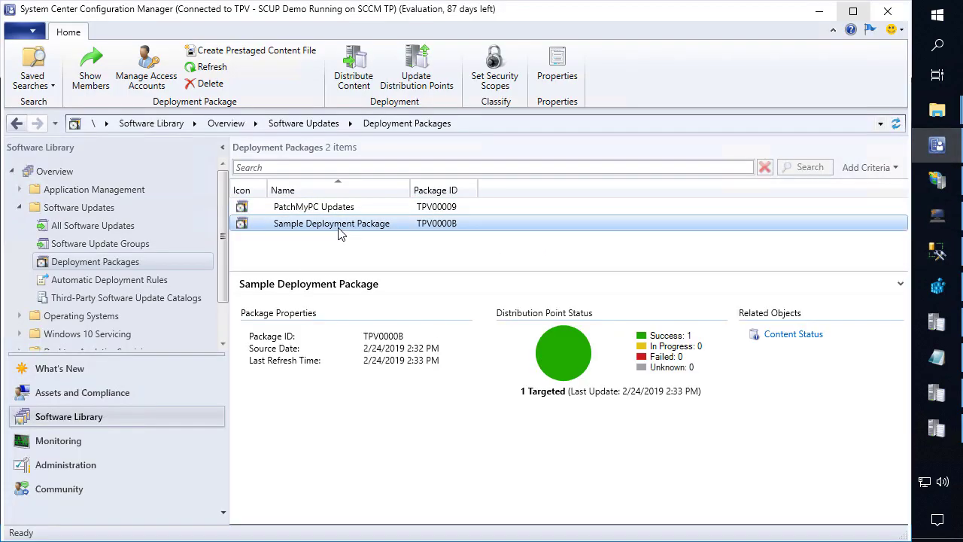
pyautogui.rightClick(345, 231)
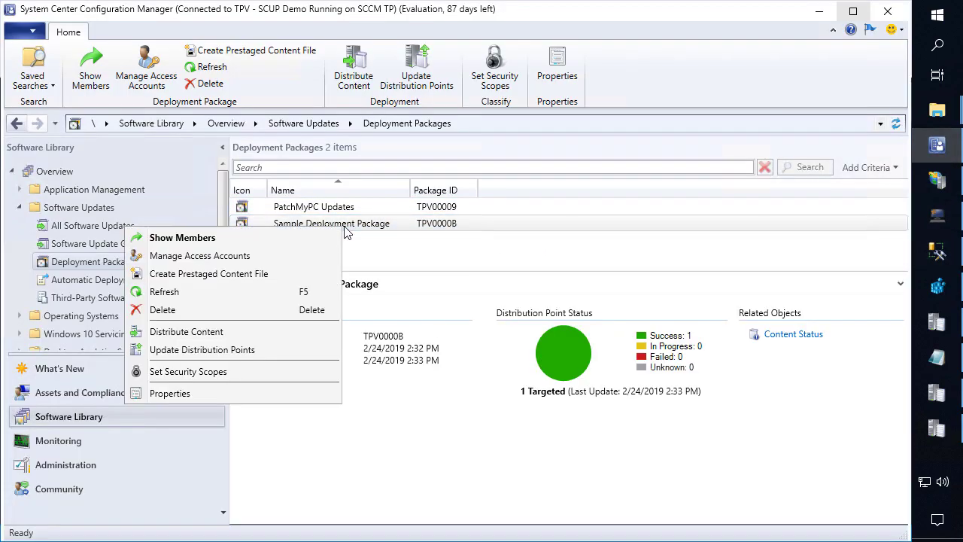
pyautogui.click(170, 393)
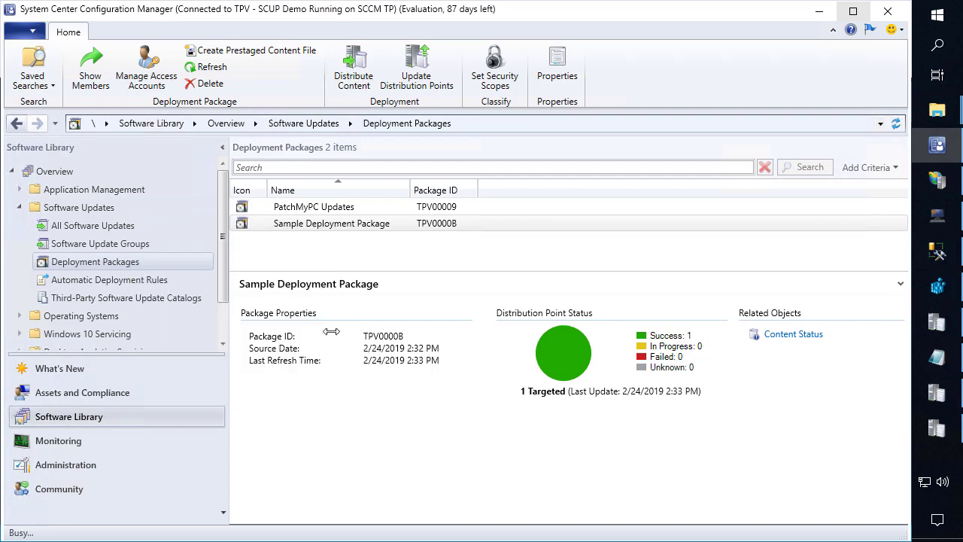
pyautogui.moveTo(380, 275); pyautogui.dragTo(261, 273)
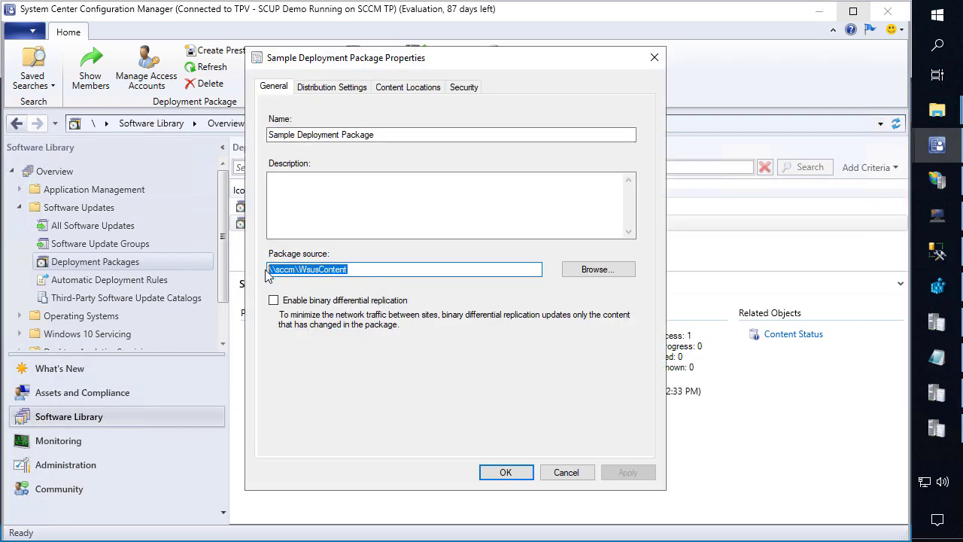
# Step: Create a folder named UpdatePackageSample in the \\scup Sources share, set it as the package source, and save the properties
pyautogui.click(596, 270)
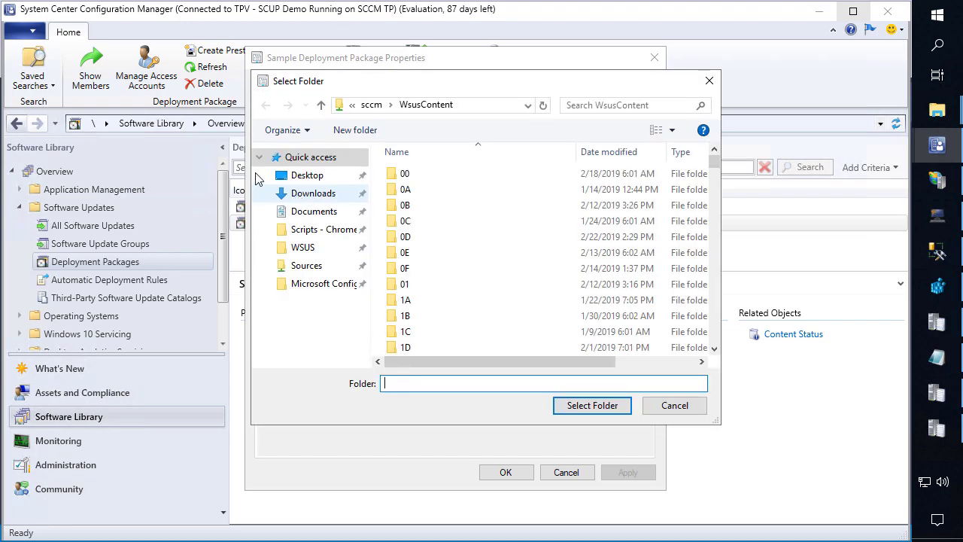
pyautogui.click(316, 263)
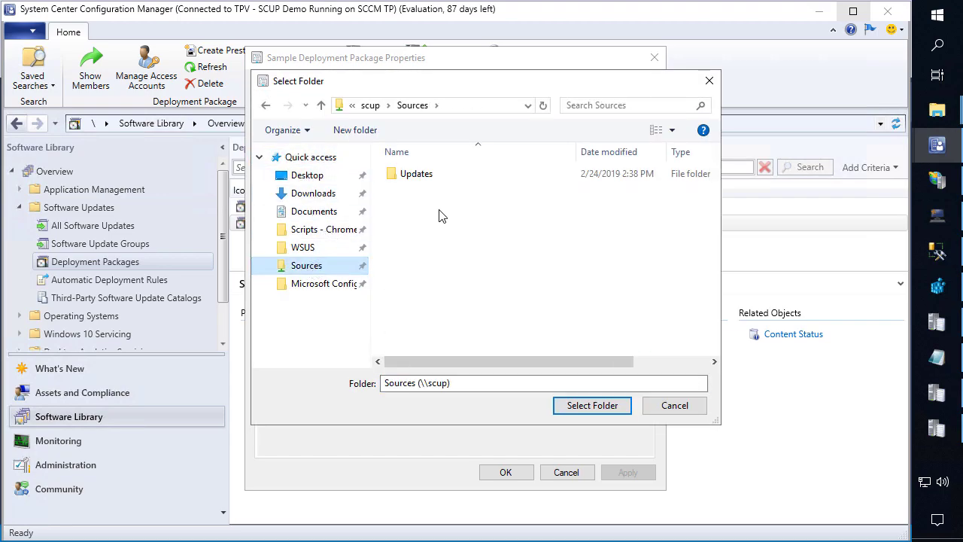
pyautogui.rightClick(438, 212)
pyautogui.moveTo(380, 368)
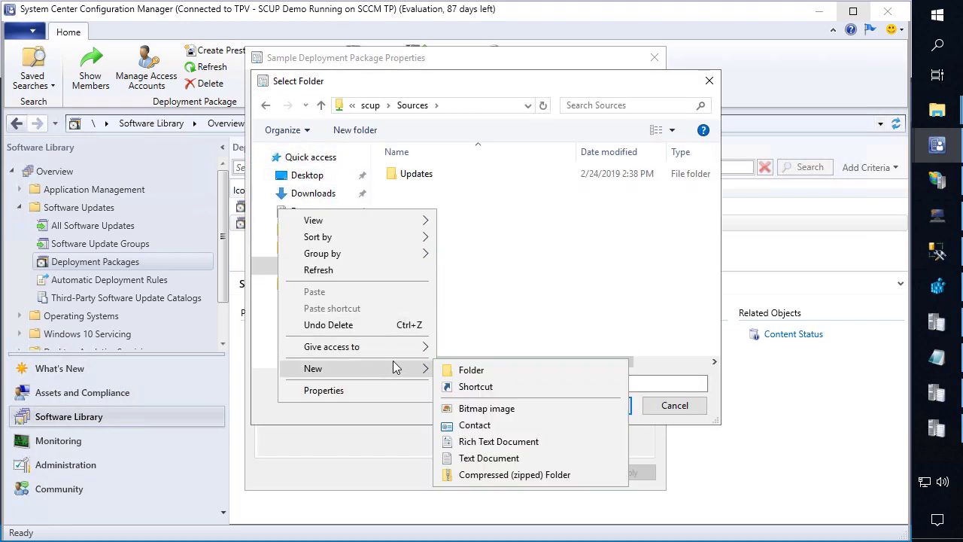
pyautogui.click(452, 370)
pyautogui.write('Upda')
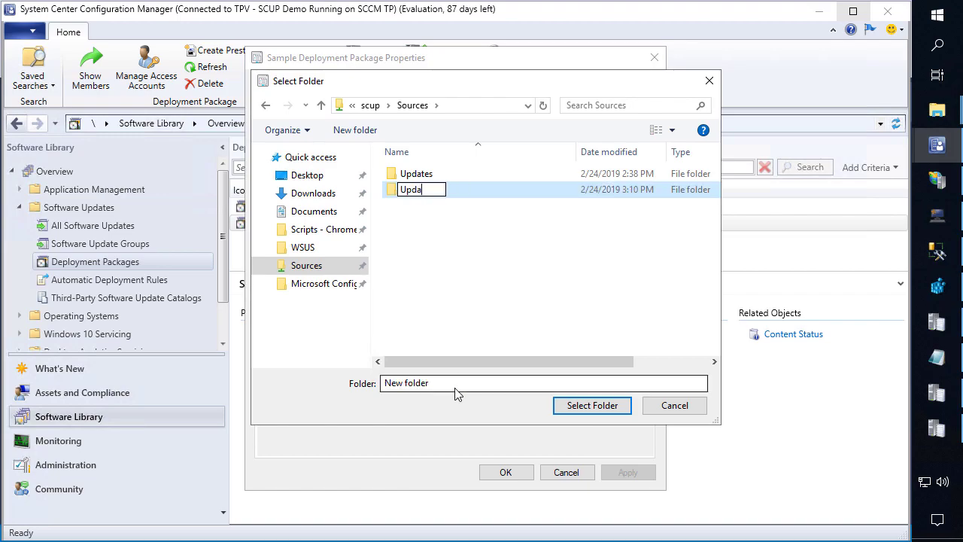
pyautogui.write('tePackageSample')
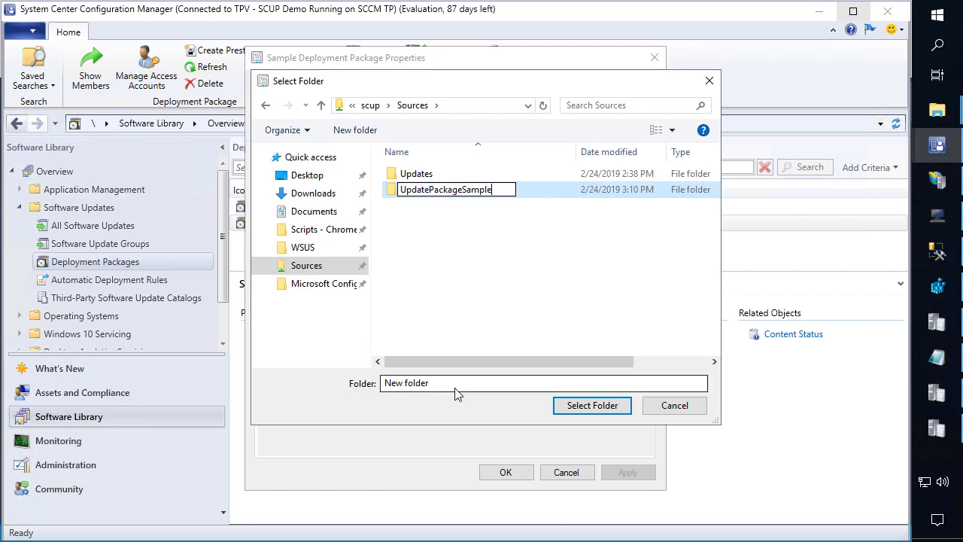
pyautogui.press('Return')
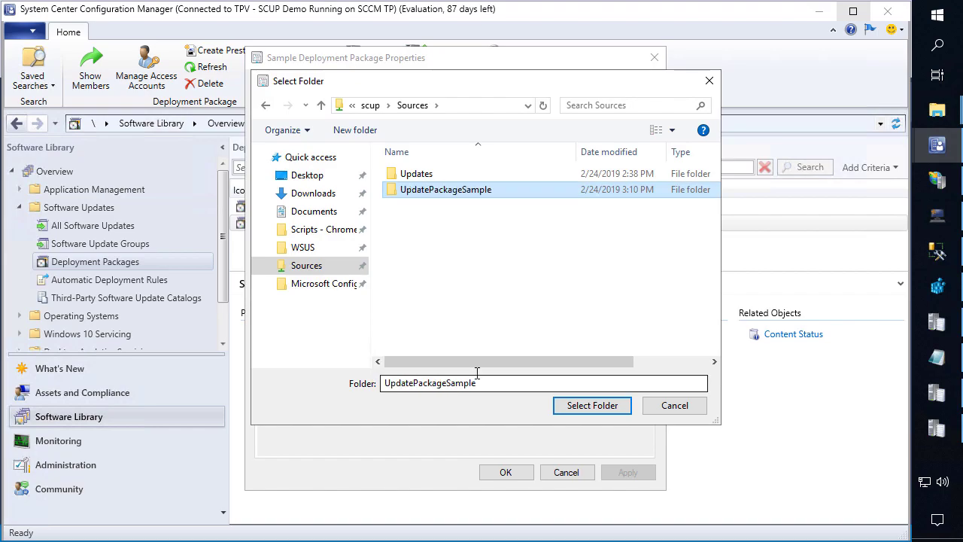
pyautogui.click(592, 406)
pyautogui.click(496, 474)
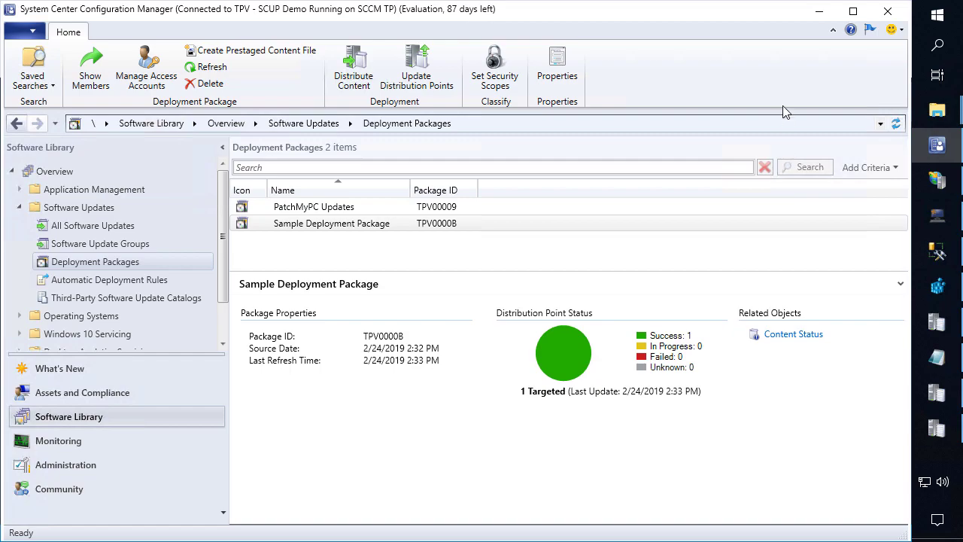
# Step: Switch to the CA folder in File Explorer and compare its contents with the .cab file name in the Notepad URL
pyautogui.click(820, 12)
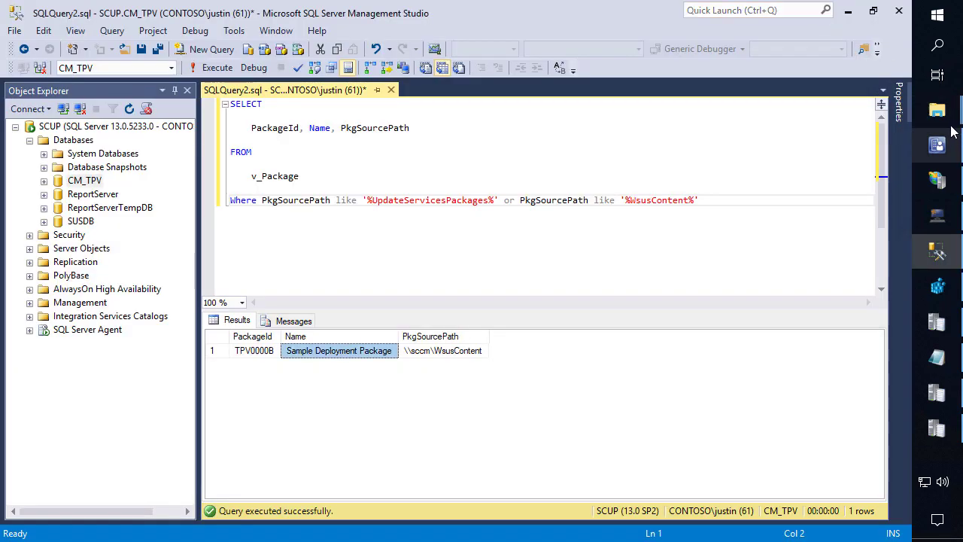
pyautogui.moveTo(950, 112)
pyautogui.click(860, 200)
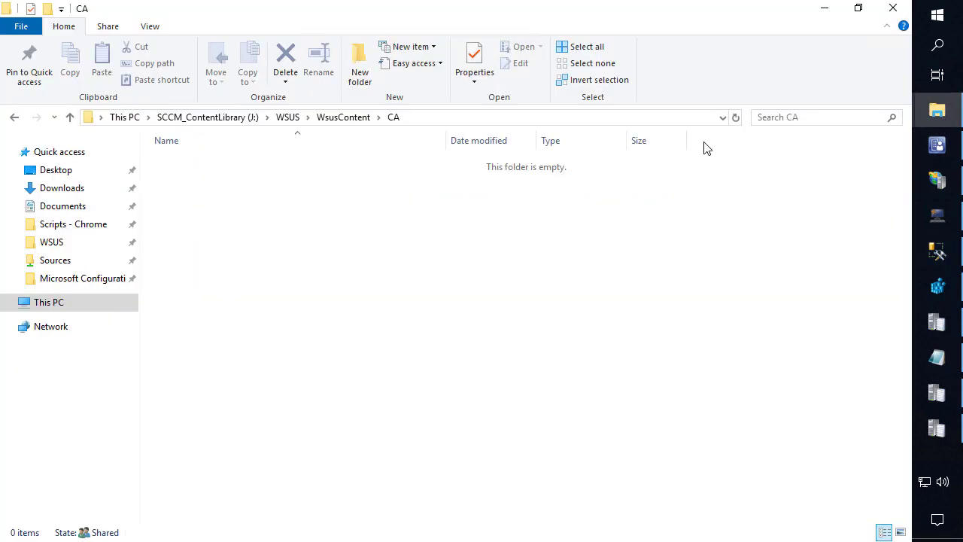
pyautogui.click(937, 358)
pyautogui.moveTo(439, 168); pyautogui.dragTo(448, 230)
pyautogui.moveTo(644, 254); pyautogui.dragTo(392, 249)
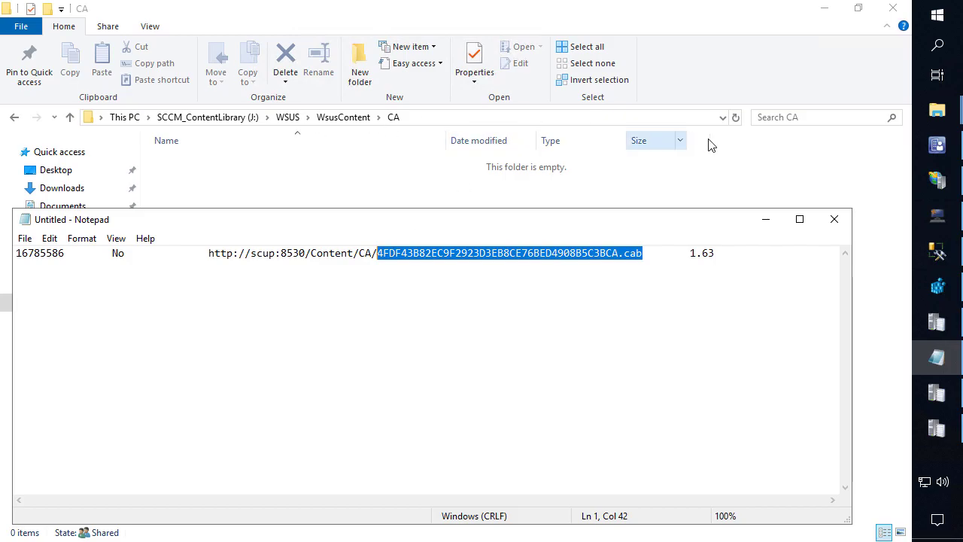
# Step: Switch to Patch My PC Publishing Settings and mark 7-Zip (x64) for republishing at the next sync, superseding previously published updates
pyautogui.click(938, 218)
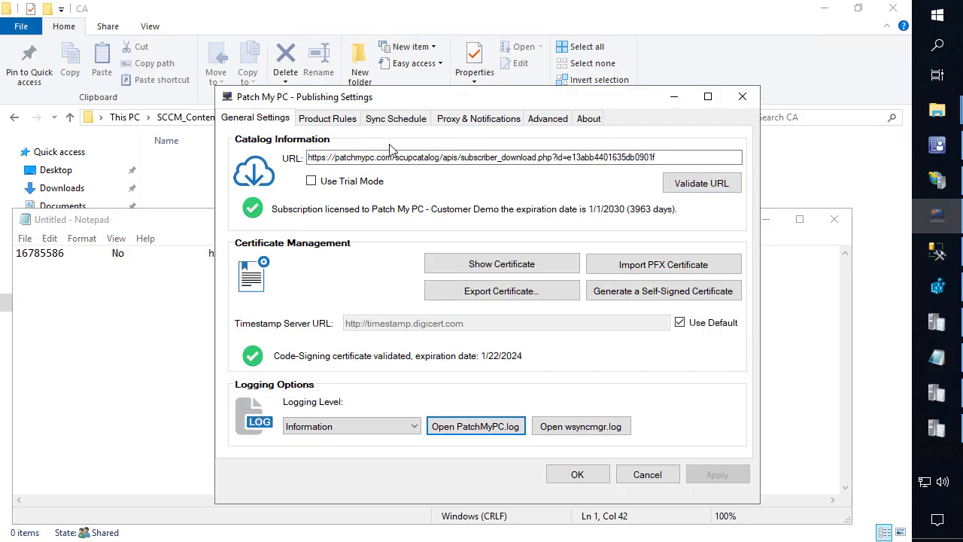
pyautogui.click(334, 125)
pyautogui.scroll(-3, 350, 383)
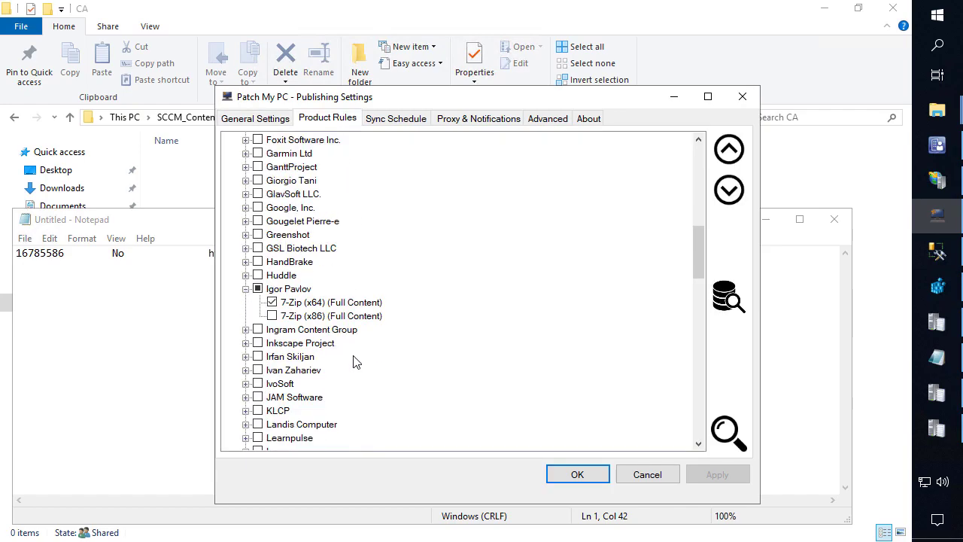
pyautogui.click(317, 307)
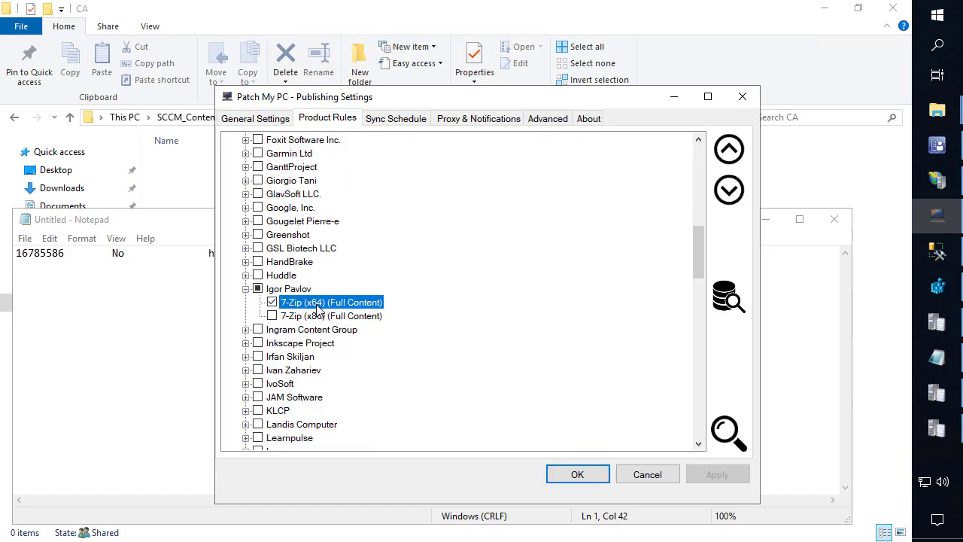
pyautogui.rightClick(317, 308)
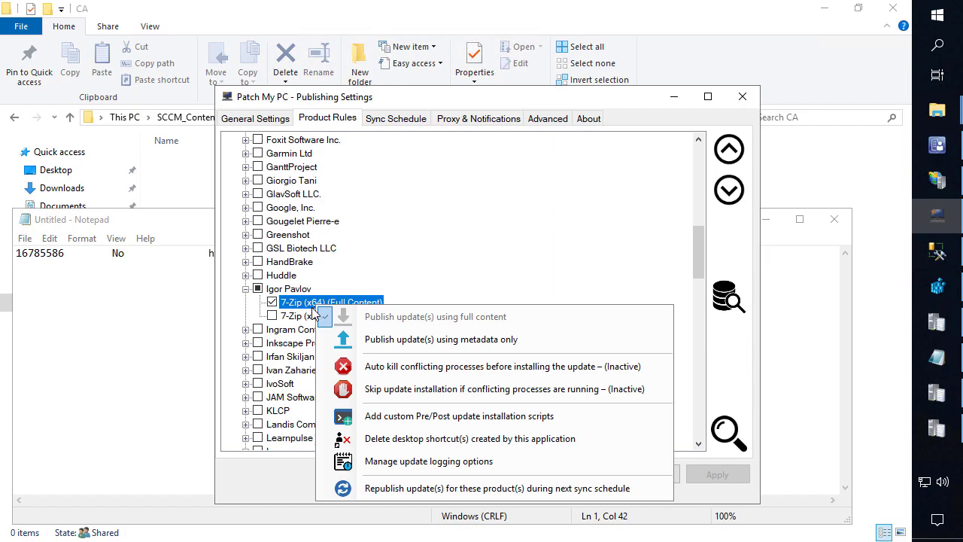
pyautogui.click(404, 488)
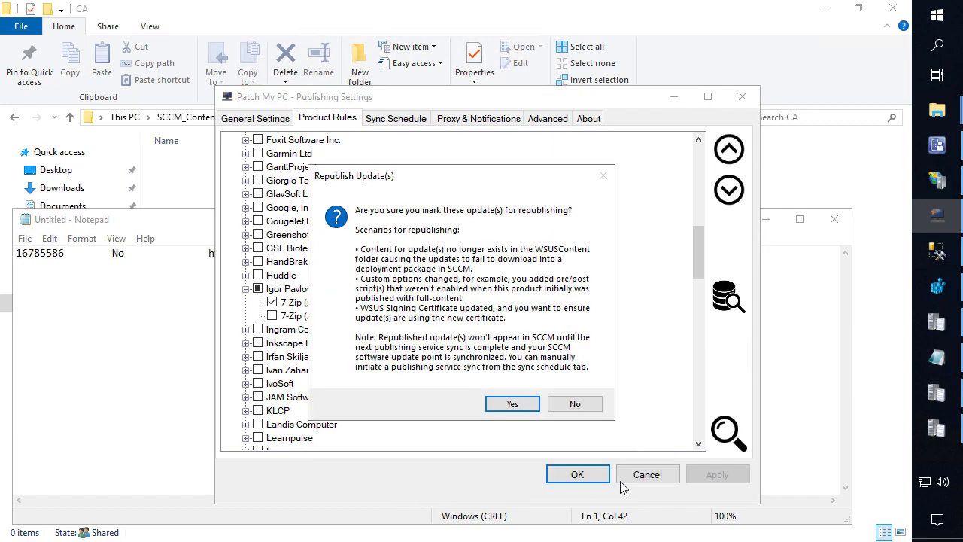
pyautogui.click(511, 406)
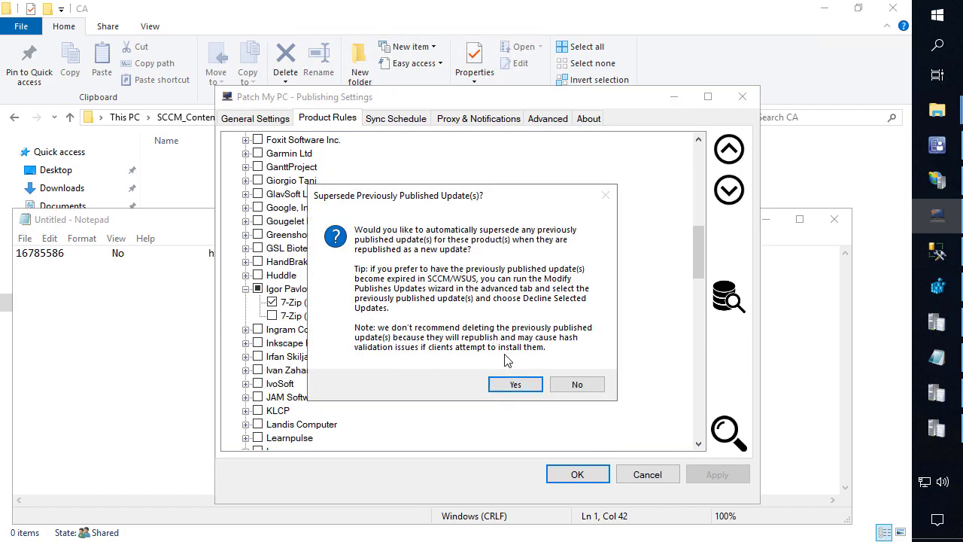
pyautogui.click(515, 399)
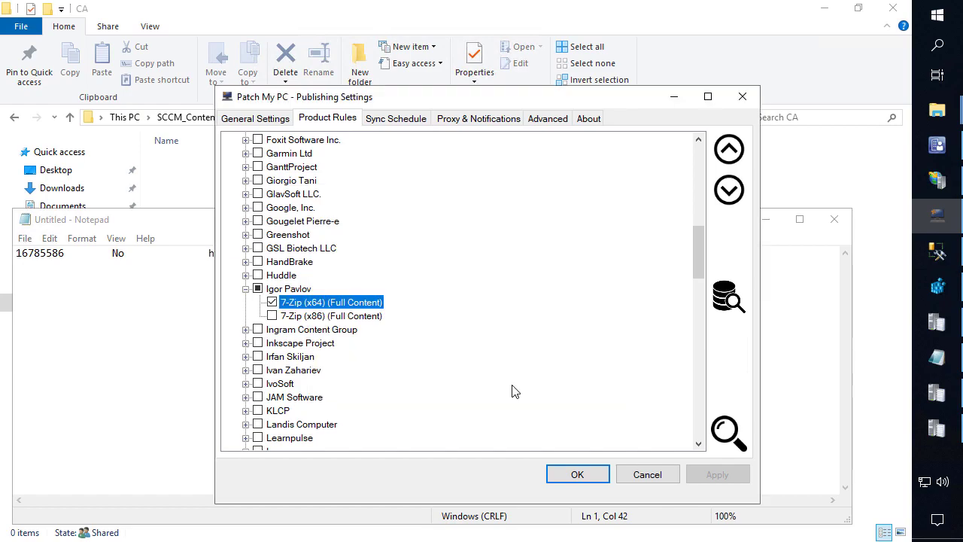
# Step: Run the publishing service sync manually and dismiss the confirmation
pyautogui.click(399, 119)
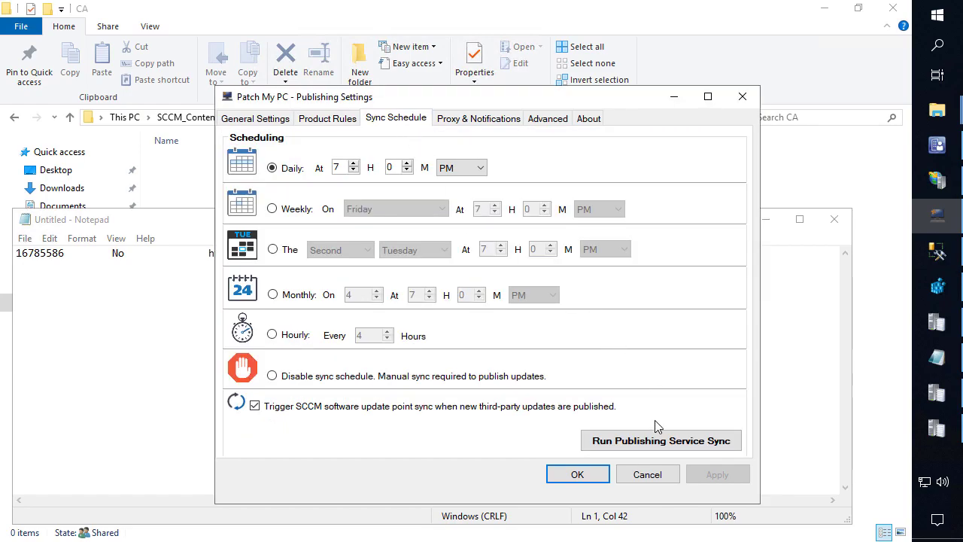
pyautogui.click(649, 445)
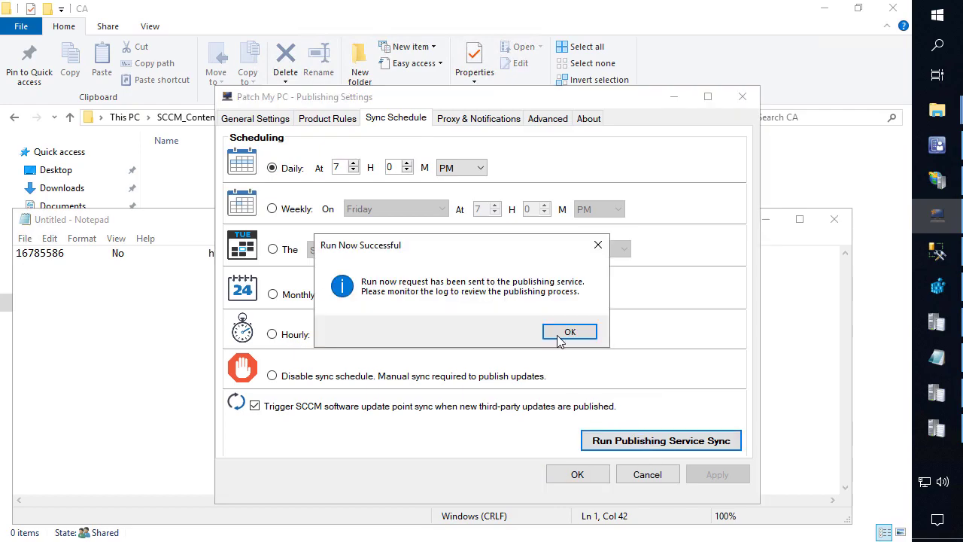
pyautogui.click(569, 336)
# Step: Open PatchMyPC.log in a maximized window and examine the entries about republishing the 7-Zip updates
pyautogui.click(260, 121)
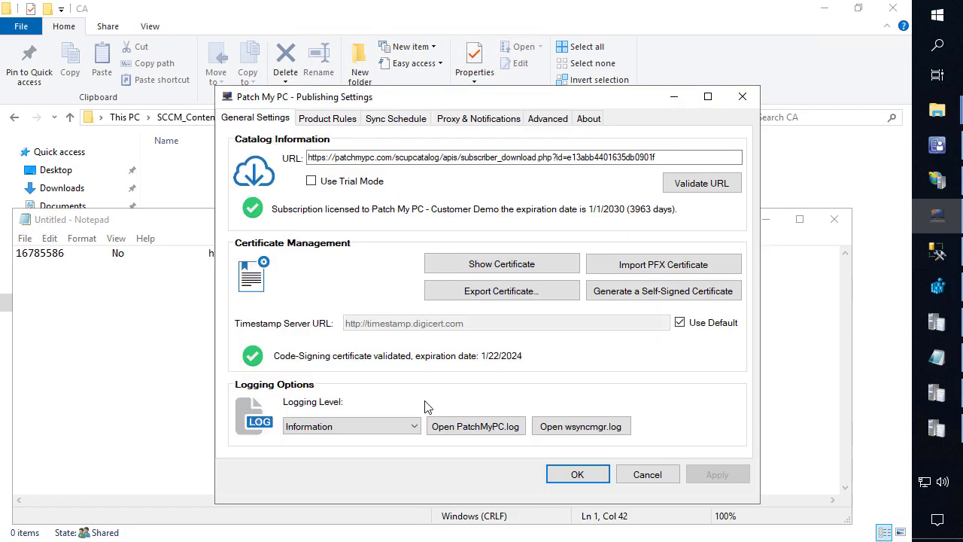
pyautogui.click(450, 426)
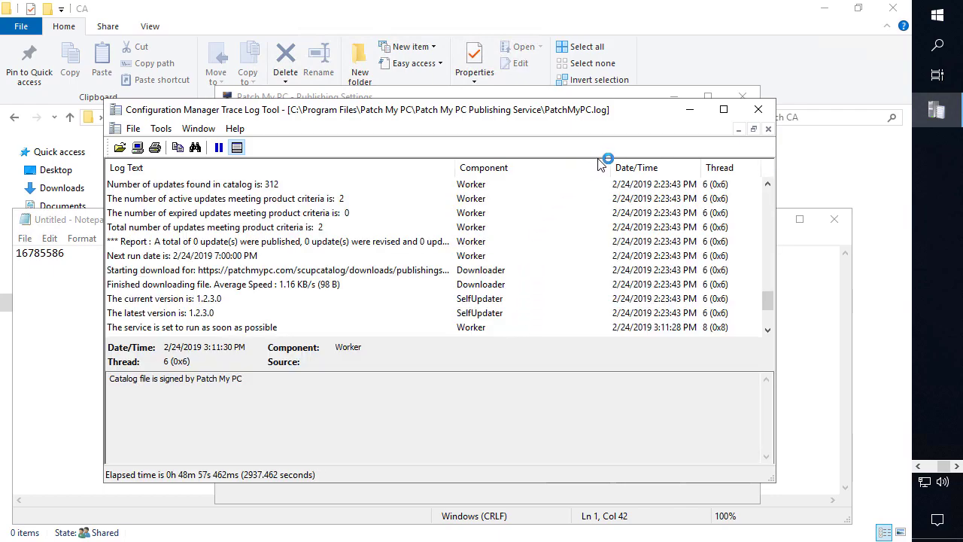
pyautogui.click(723, 109)
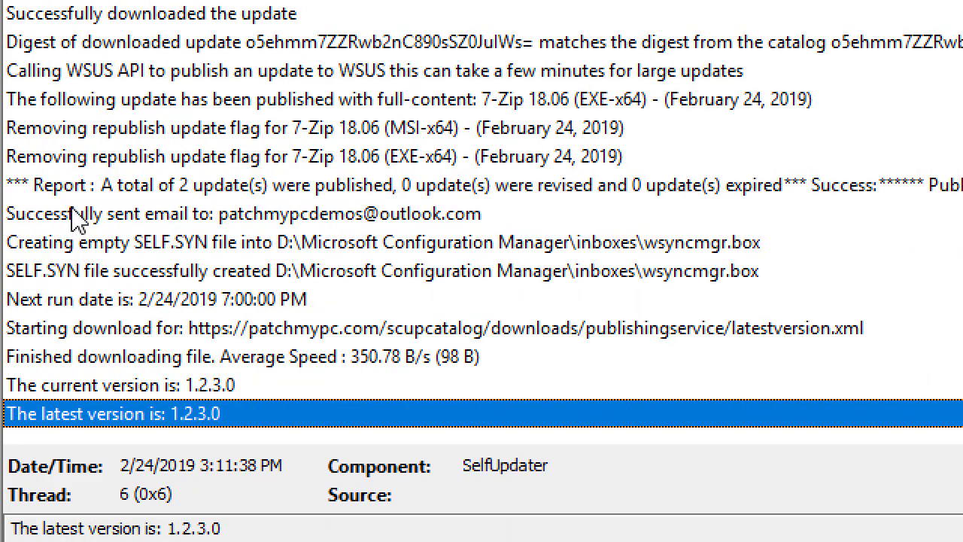
pyautogui.scroll(1, 384, 90)
pyautogui.click(407, 147)
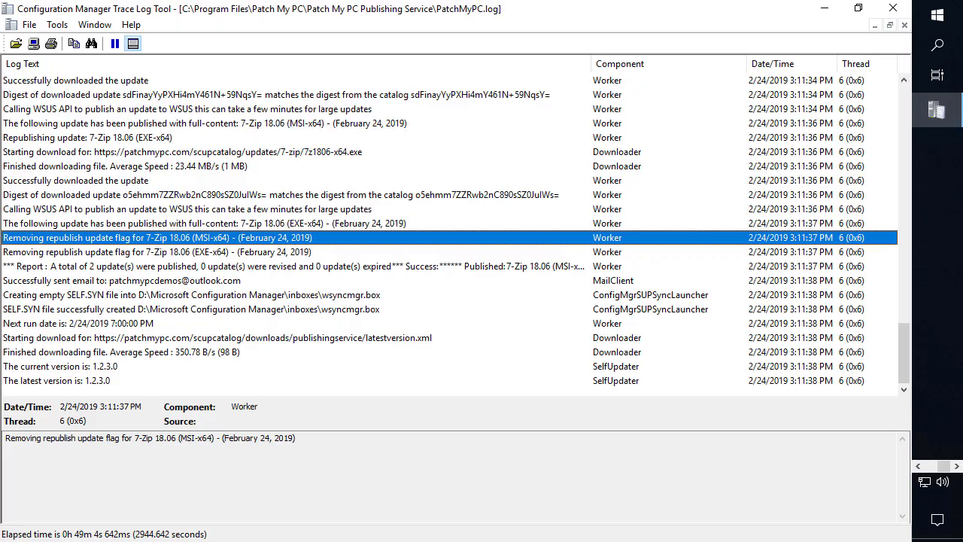
# Step: Close PatchMyPC.log, open wsyncmgr.log in a maximized window, and examine the synchronization entries for the 7-Zip 18.06 updates
pyautogui.click(893, 9)
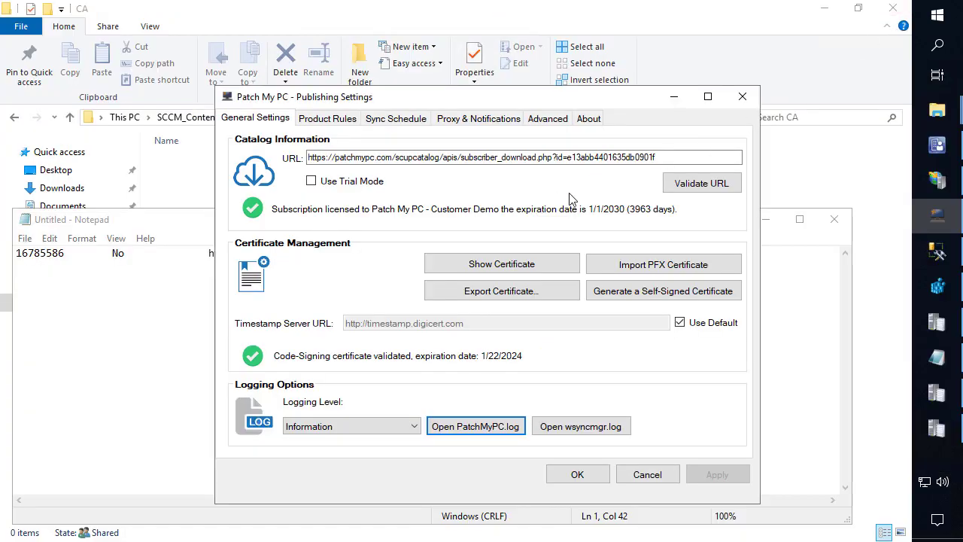
pyautogui.click(396, 119)
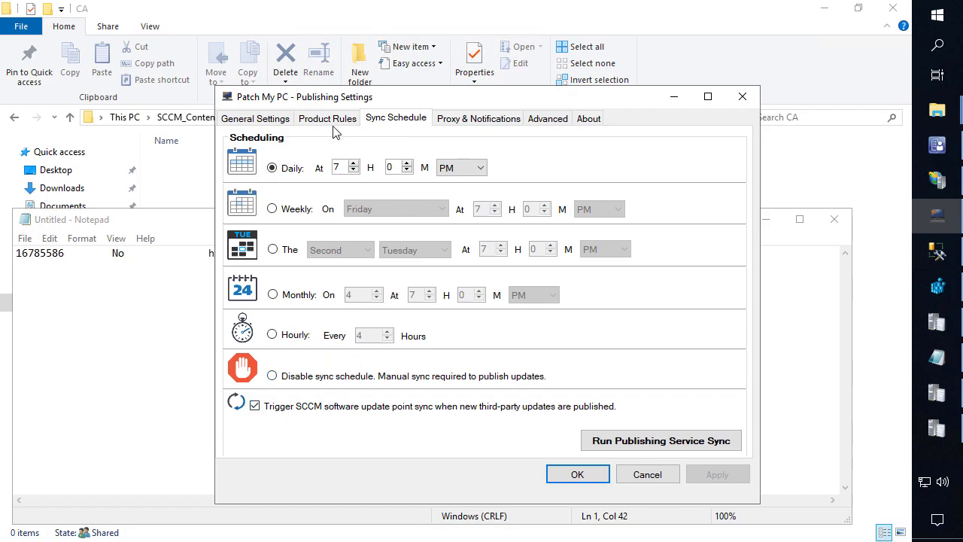
pyautogui.click(271, 122)
pyautogui.click(607, 426)
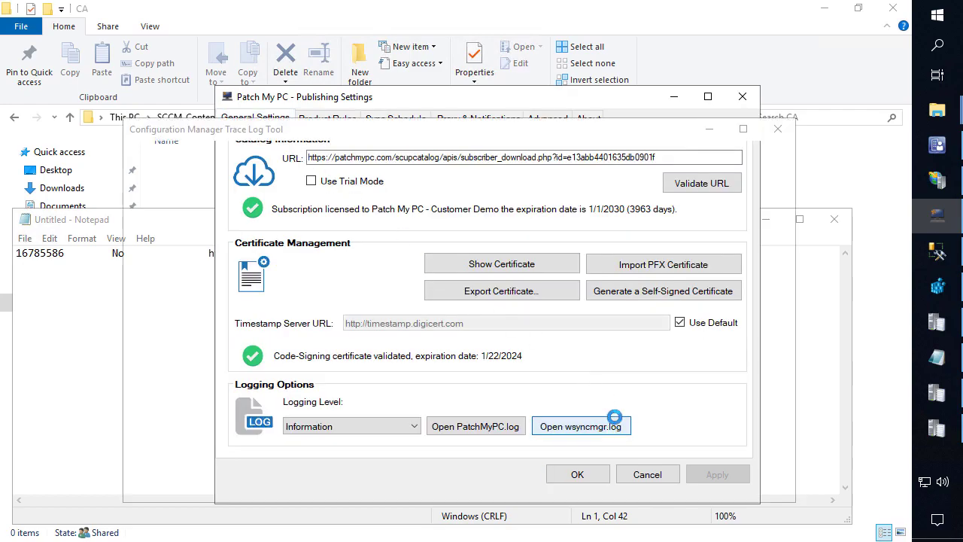
pyautogui.click(744, 131)
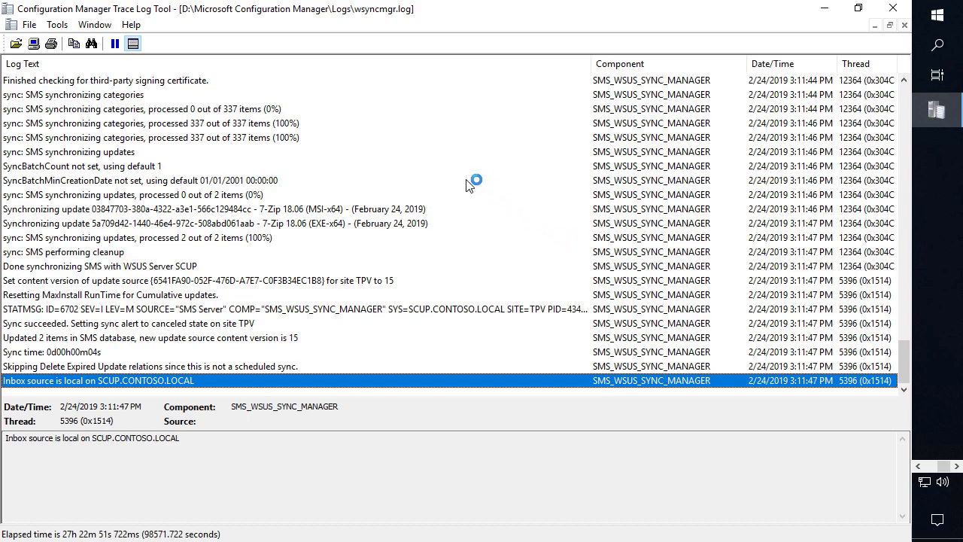
pyautogui.click(363, 223)
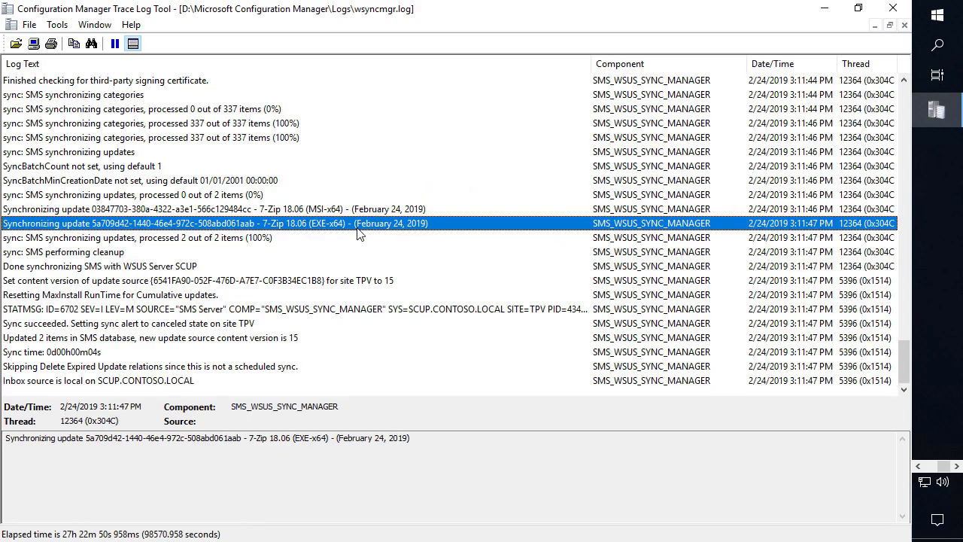
pyautogui.click(893, 9)
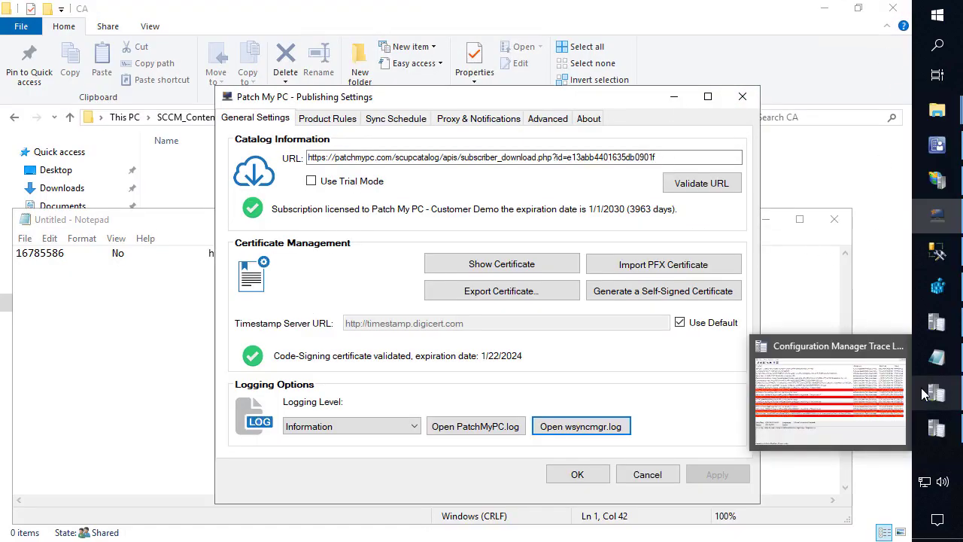
# Step: Switch to the Configuration Manager console, reload All Software Updates, and widen the Title column to compare the original and republished 7-Zip updates
pyautogui.moveTo(931, 264)
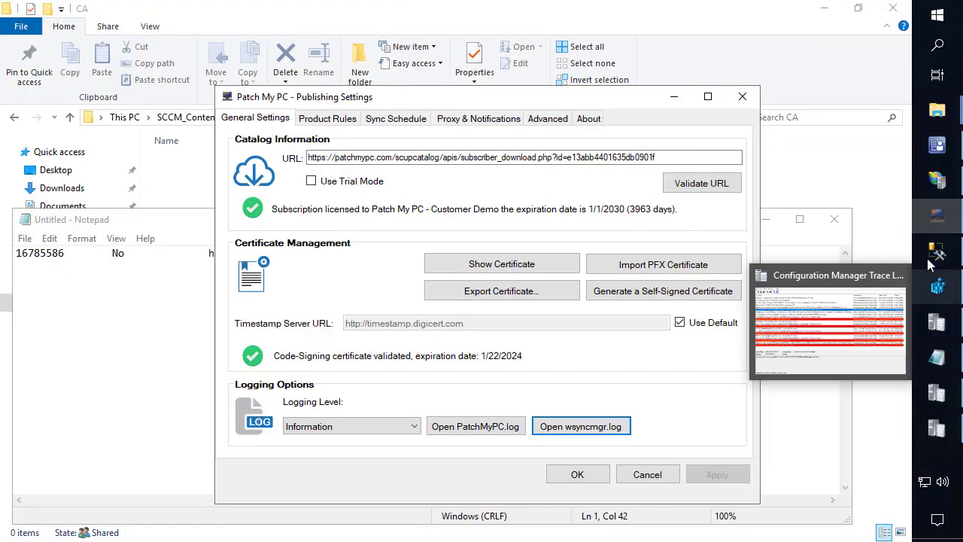
pyautogui.click(937, 144)
pyautogui.click(129, 226)
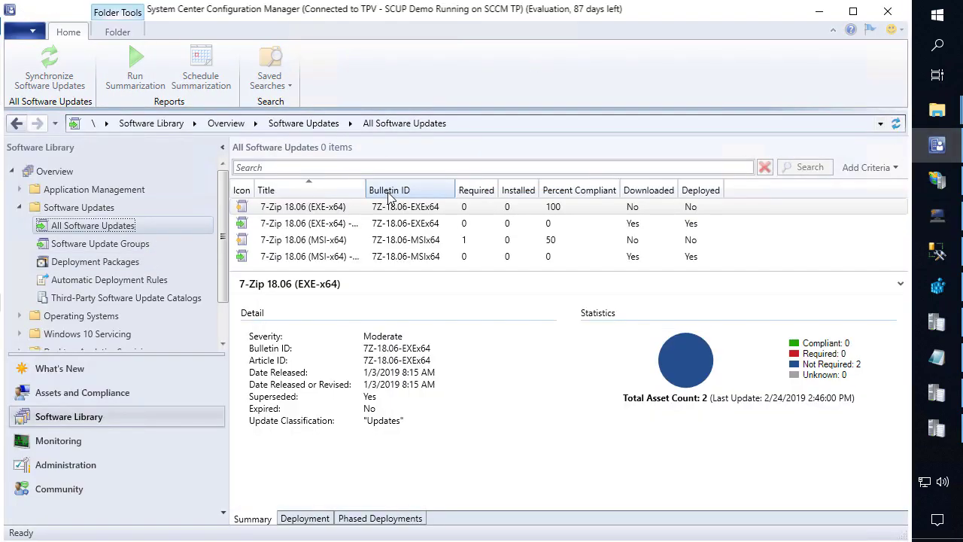
pyautogui.moveTo(331, 277); pyautogui.dragTo(327, 307)
pyautogui.moveTo(366, 189); pyautogui.dragTo(446, 205)
pyautogui.click(354, 223)
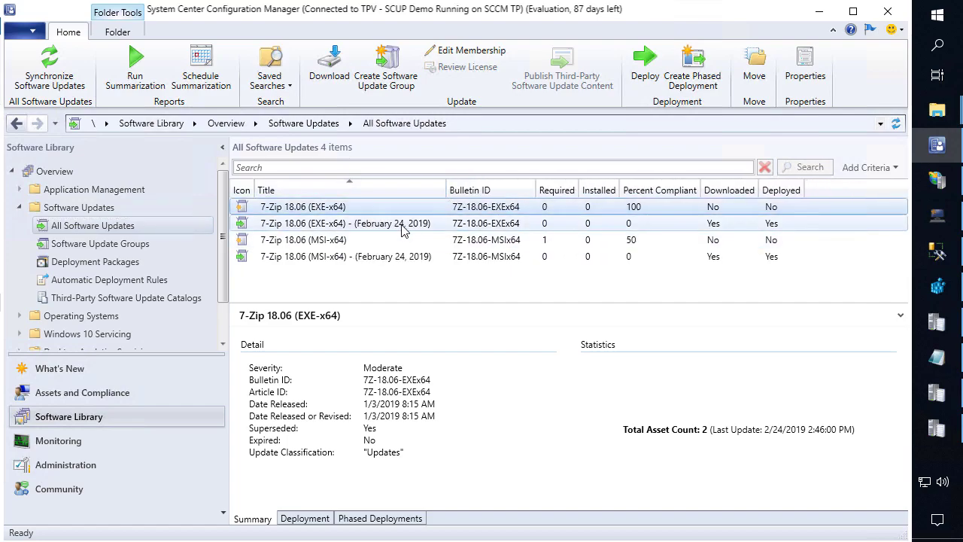
pyautogui.click(380, 209)
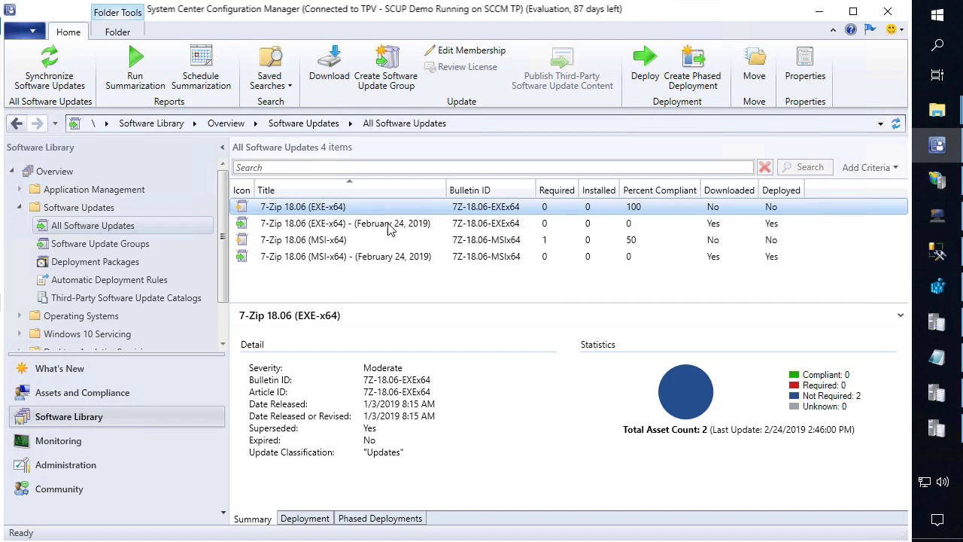
# Step: Copy the content information of 7-Zip 18.06 (EXE-x64) - (February 24, 2019) into Notepad below the existing entry and compare the two source paths
pyautogui.rightClick(387, 225)
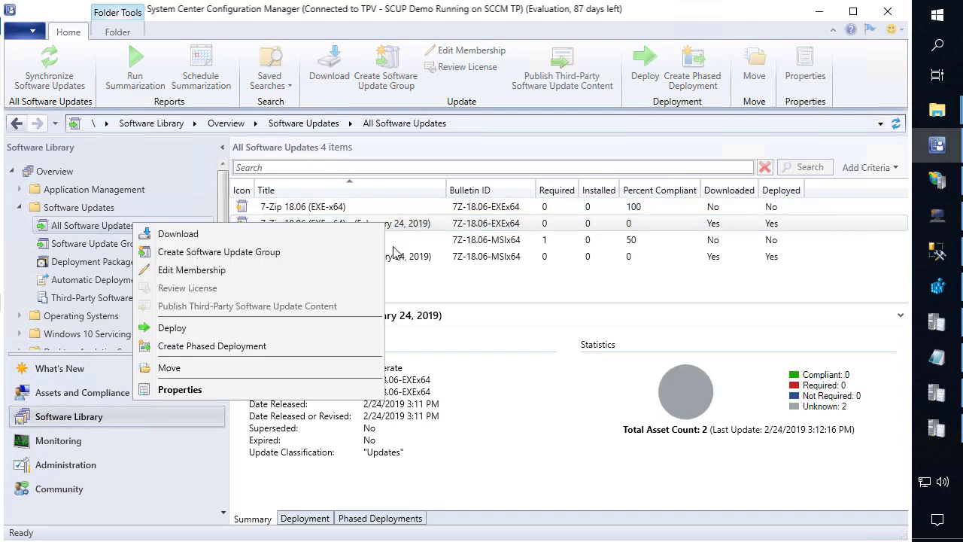
pyautogui.click(307, 393)
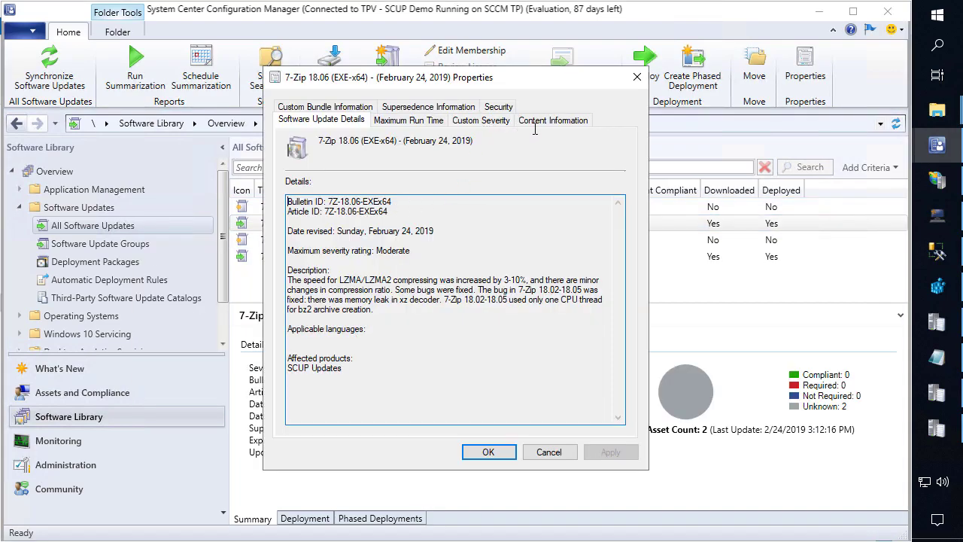
pyautogui.click(536, 121)
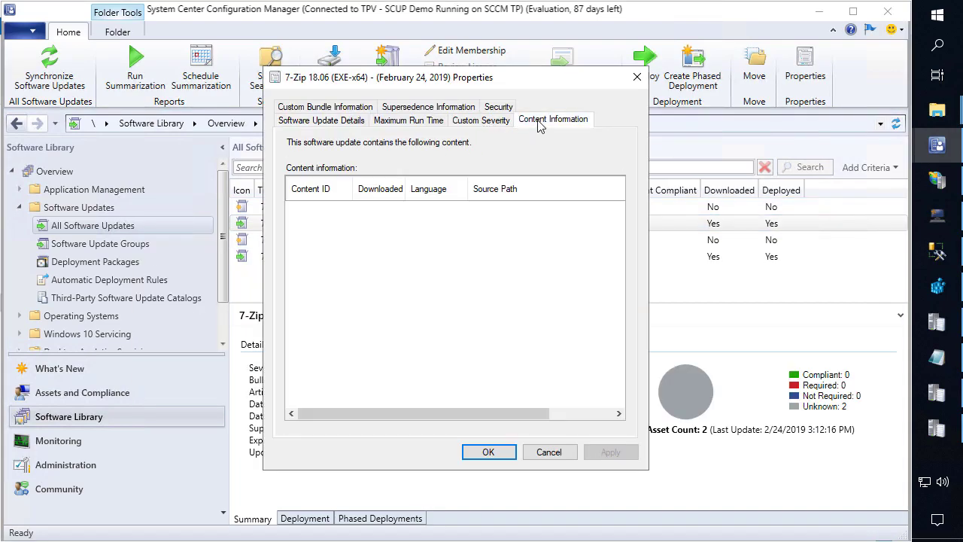
pyautogui.click(937, 357)
pyautogui.click(750, 243)
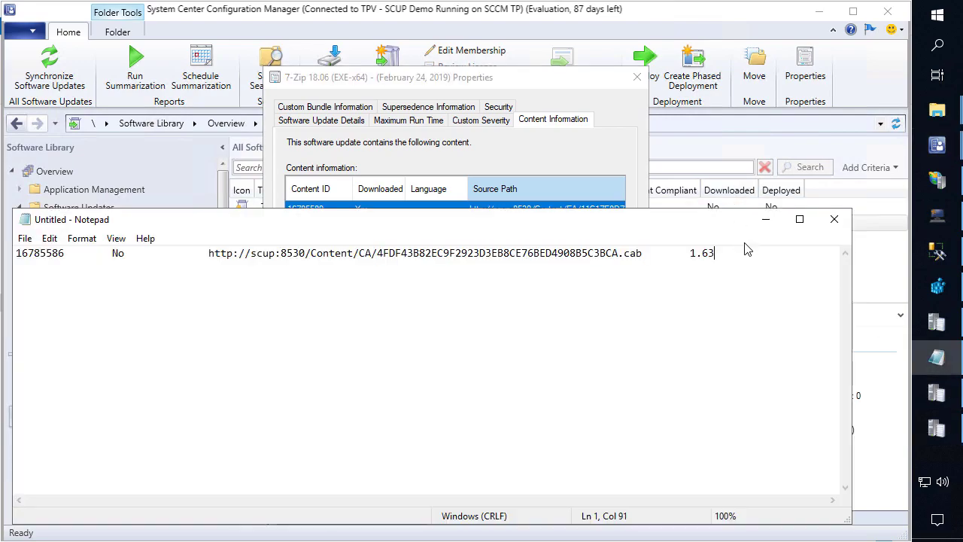
pyautogui.write('16785589\tYes\t\thttp://scup:8530/Content/EA/11C17E8D73FCCF050BCA8E5F176E0B9B8212EAEA.cab\t1.38')
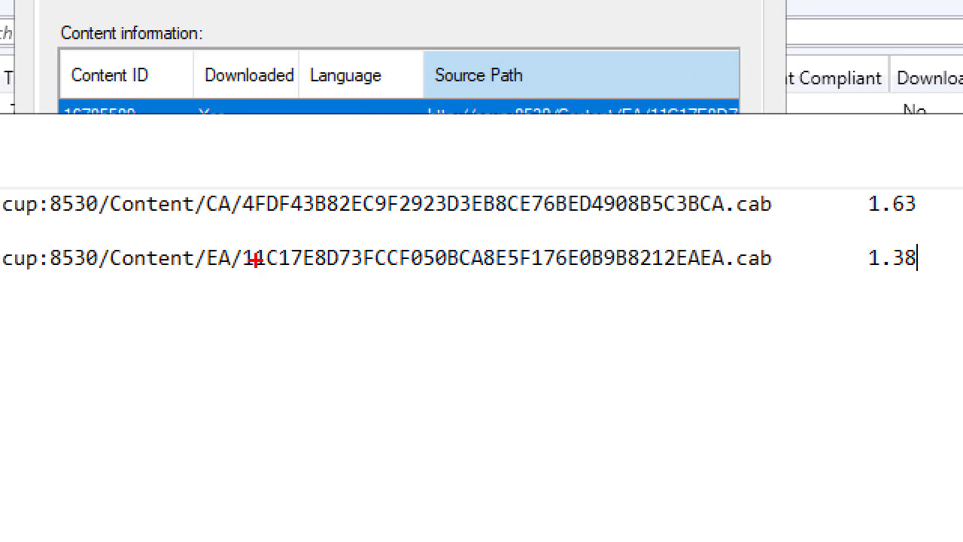
pyautogui.moveTo(356, 273); pyautogui.dragTo(368, 273)
pyautogui.moveTo(225, 246)
pyautogui.mouseDown()
pyautogui.moveTo(613, 280)
pyautogui.moveTo(787, 277)
pyautogui.mouseUp()
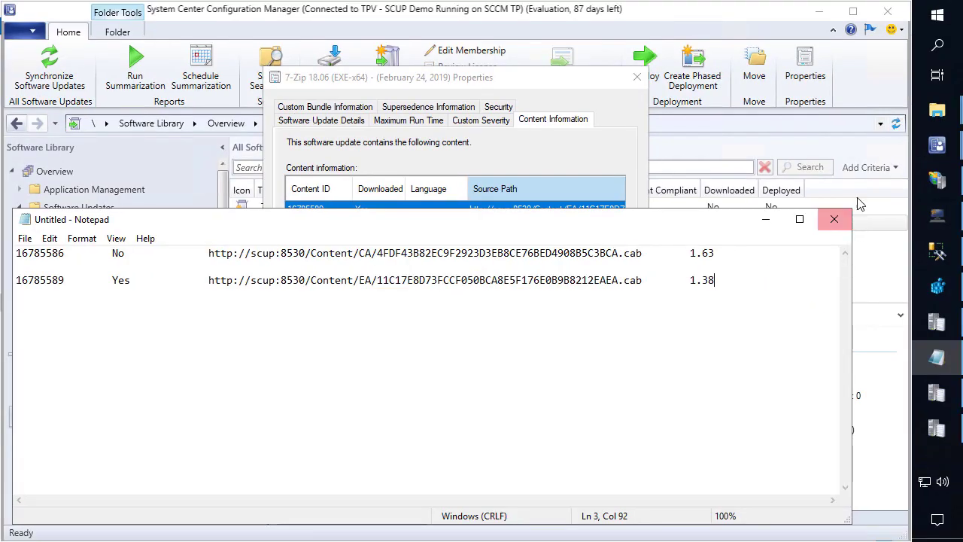
# Step: Open the EA folder under WsusContent in File Explorer and widen the Name column to read the full .cab file name
pyautogui.moveTo(927, 111)
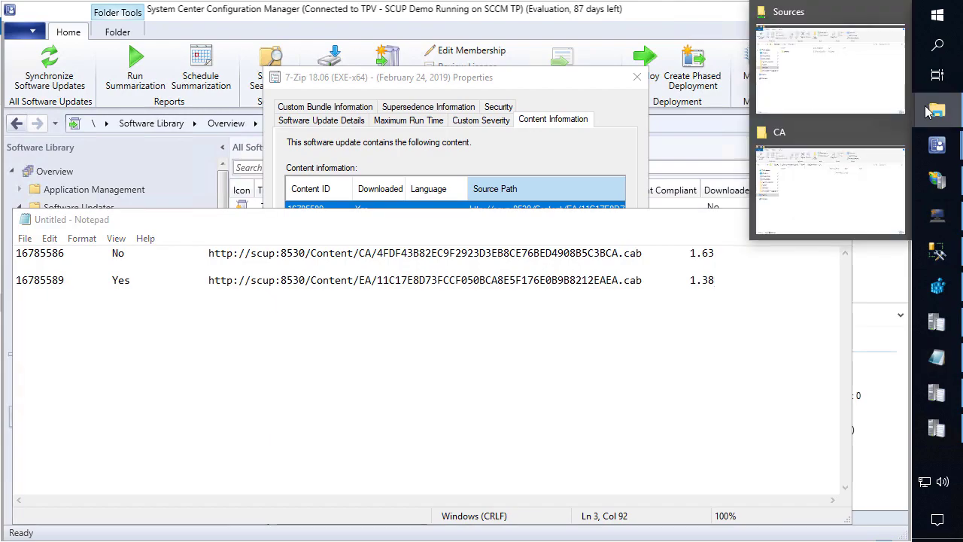
pyautogui.click(839, 181)
pyautogui.click(328, 119)
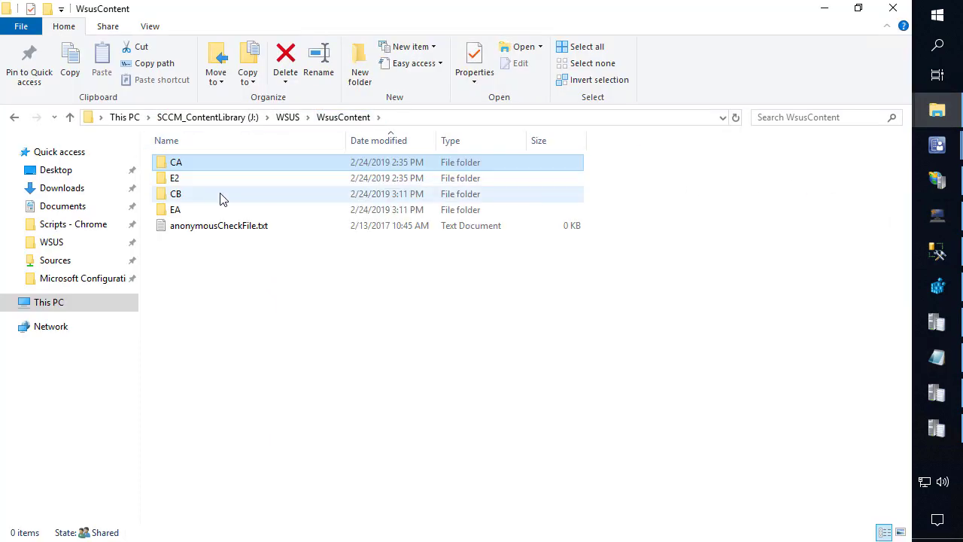
pyautogui.doubleClick(195, 210)
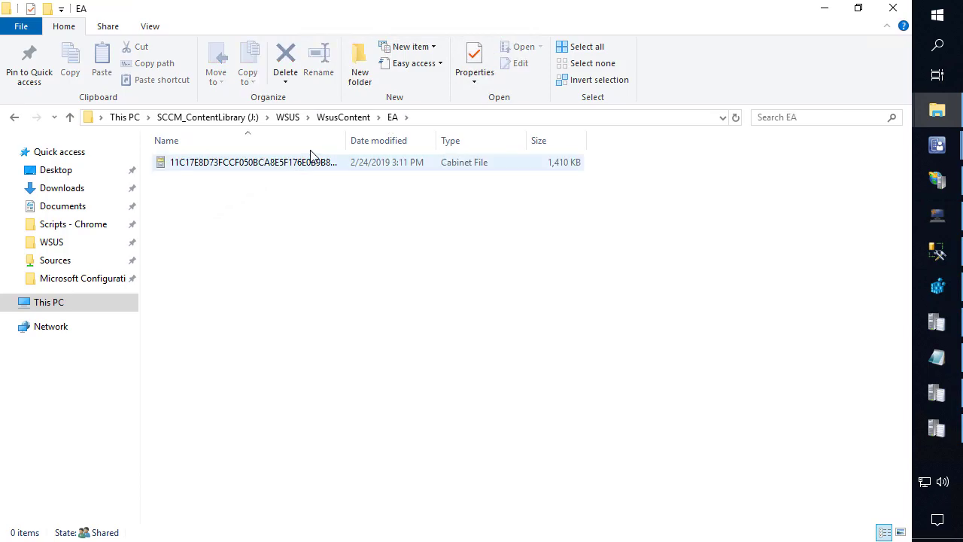
pyautogui.moveTo(344, 143); pyautogui.dragTo(426, 149)
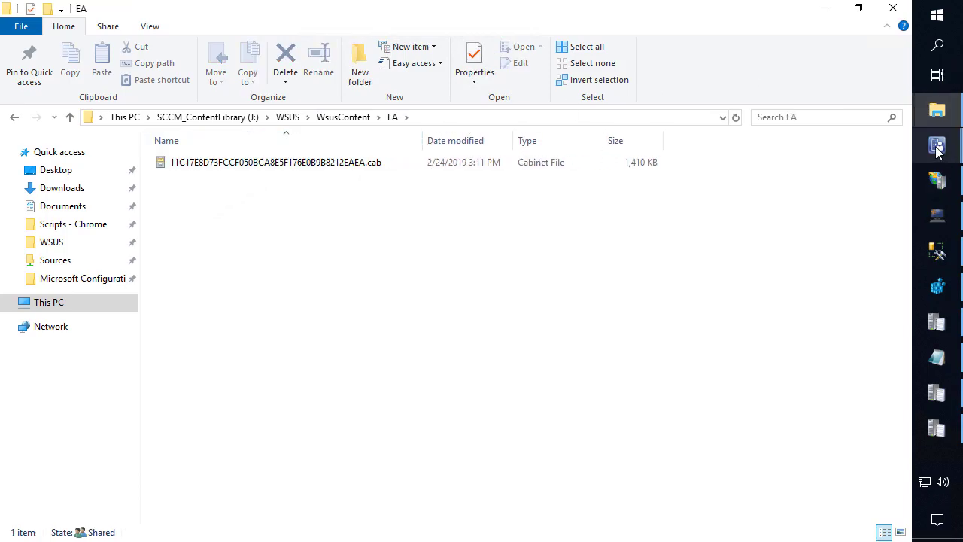
# Step: Back in the Configuration Manager console, download both February 24, 2019 7-Zip 18.06 updates into the PatchMyPC Updates deployment package
pyautogui.moveTo(936, 148)
pyautogui.click(885, 119)
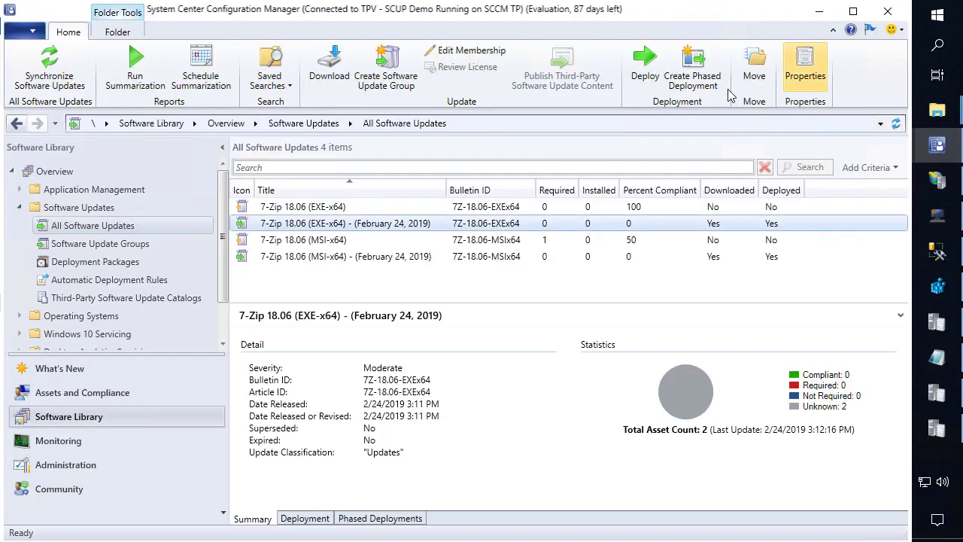
pyautogui.rightClick(358, 258)
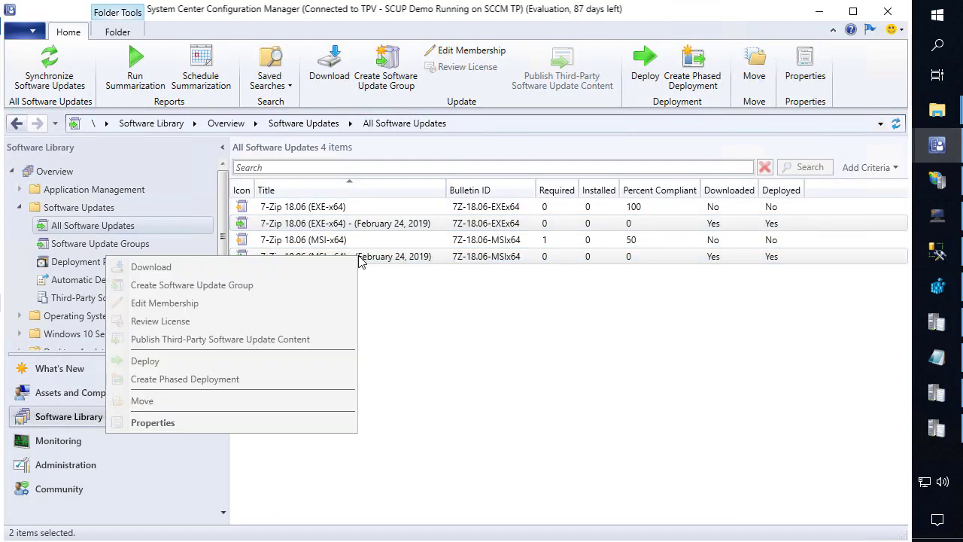
pyautogui.click(277, 268)
pyautogui.click(651, 206)
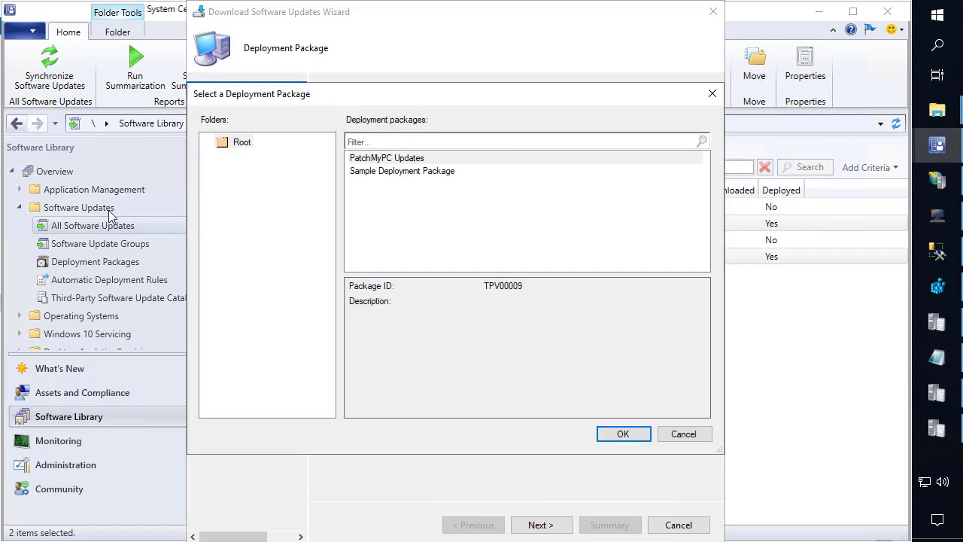
pyautogui.doubleClick(408, 157)
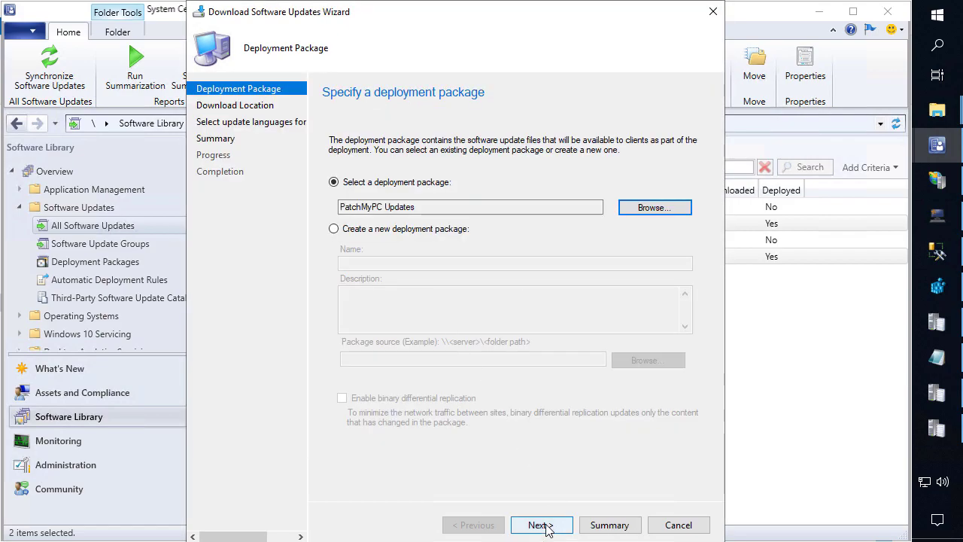
pyautogui.click(547, 529)
pyautogui.click(547, 529)
pyautogui.click(547, 529)
pyautogui.click(547, 529)
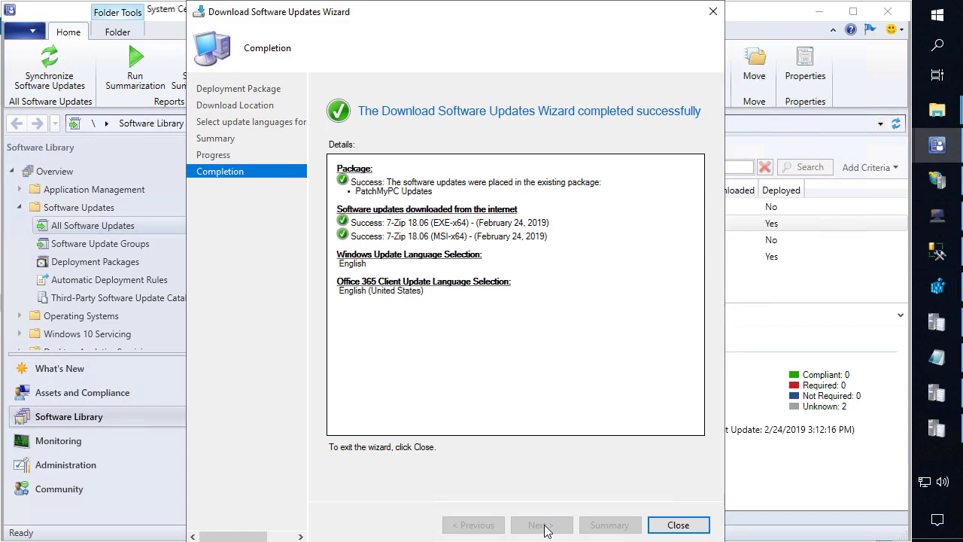
pyautogui.click(678, 524)
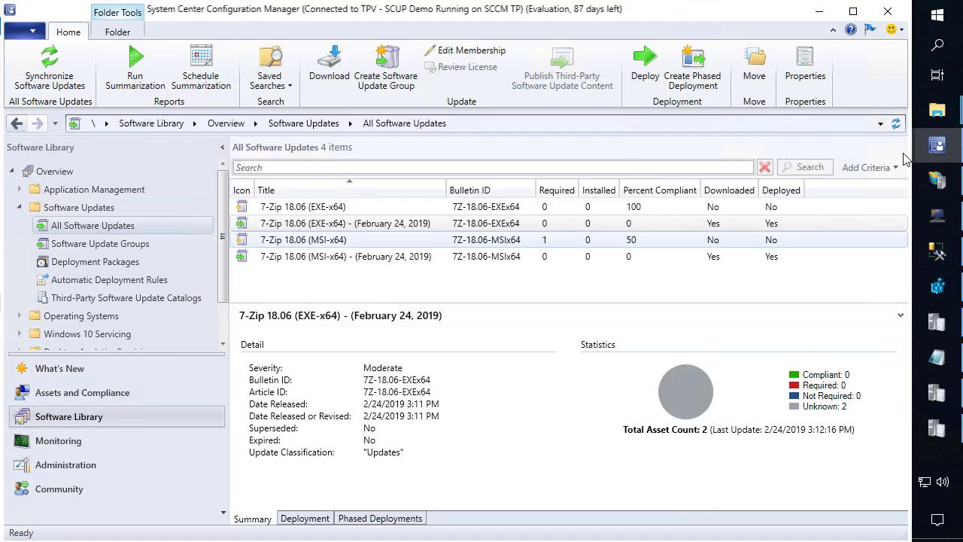
# Step: Switch to PatchDownloader.log, review the download entries for ContentID 16785586, and close the log
pyautogui.moveTo(934, 115)
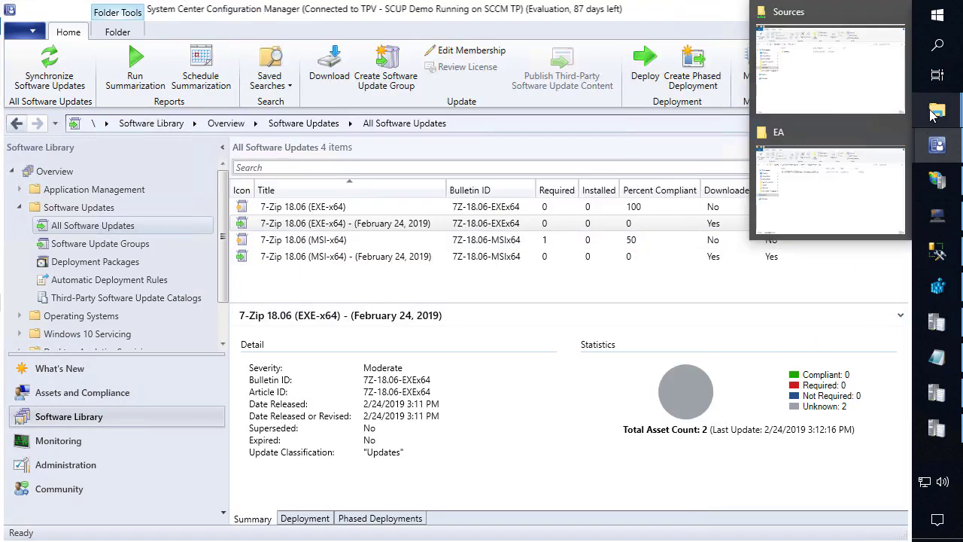
pyautogui.click(427, 241)
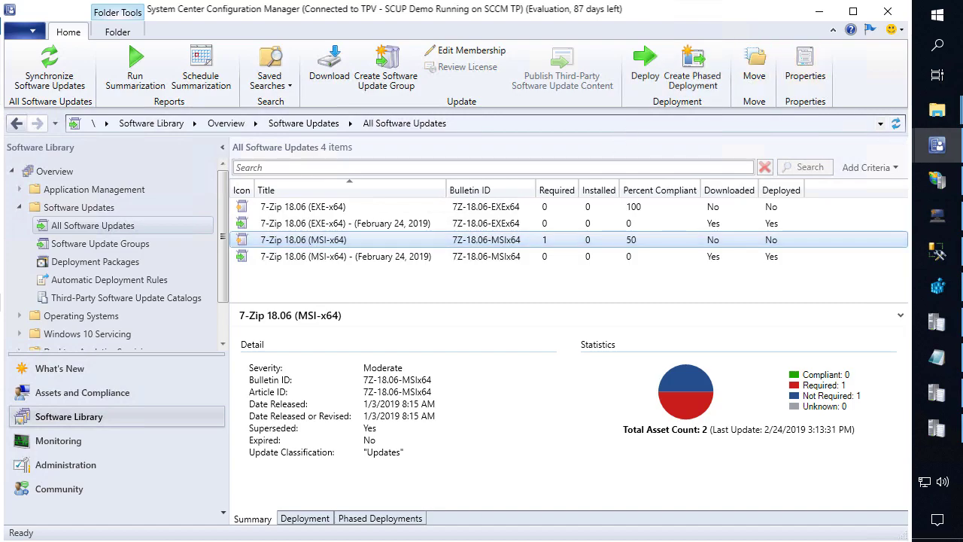
pyautogui.moveTo(941, 412)
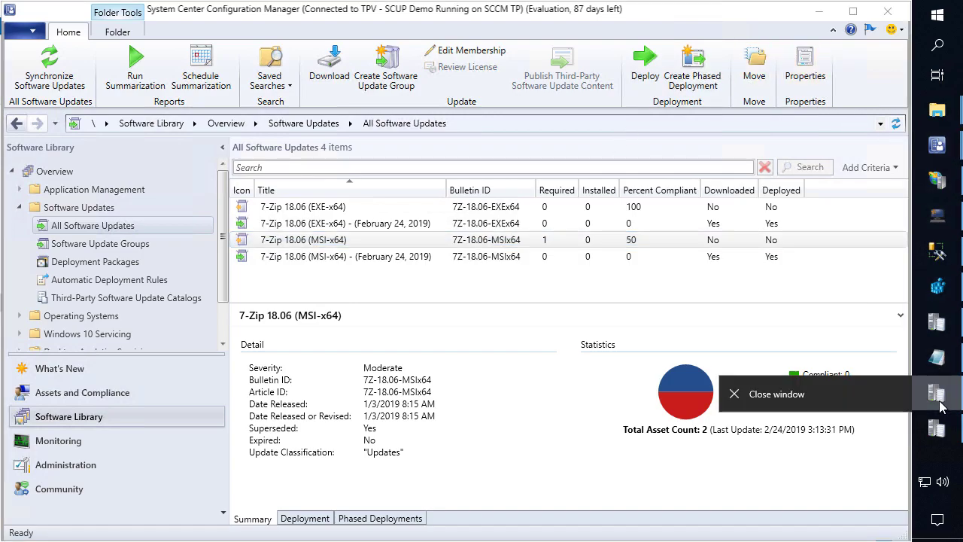
pyautogui.click(850, 392)
pyautogui.click(531, 363)
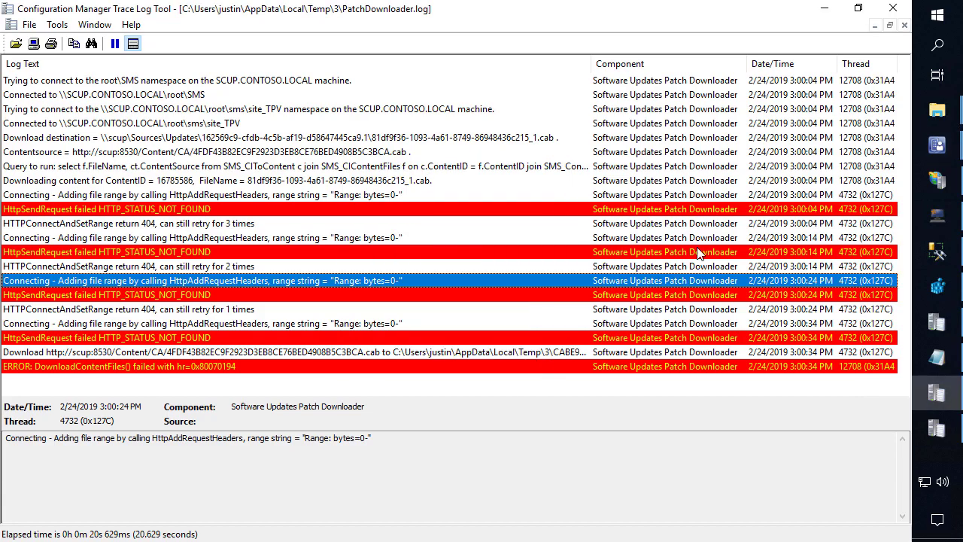
pyautogui.click(889, 11)
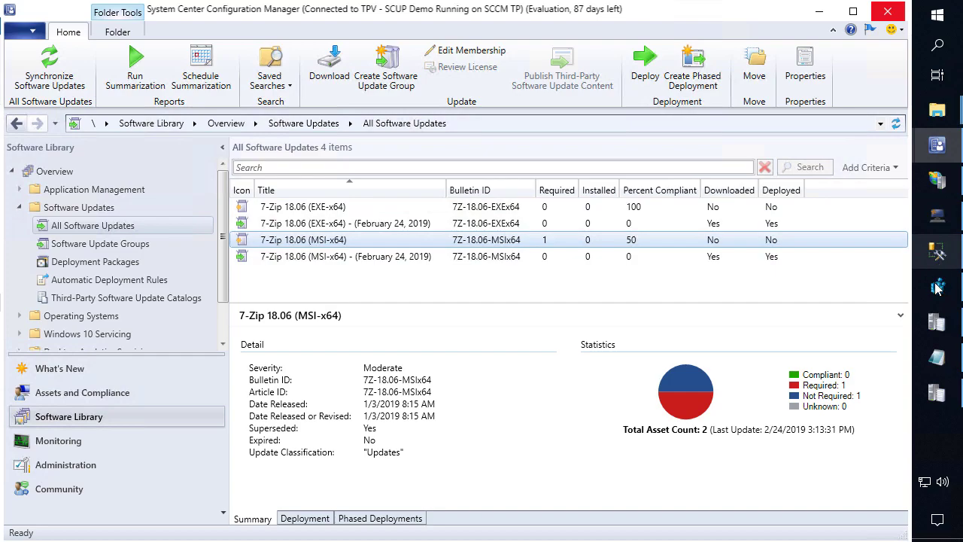
# Step: From IIS Manager, explore the WSUS Administration Content virtual directory and check the WsusContent folder's full path in File Explorer
pyautogui.click(937, 179)
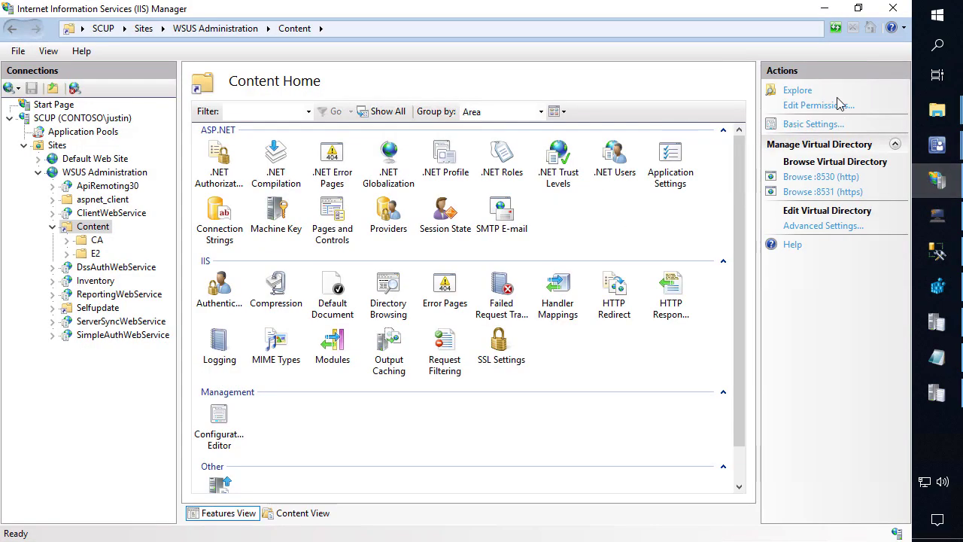
pyautogui.click(797, 92)
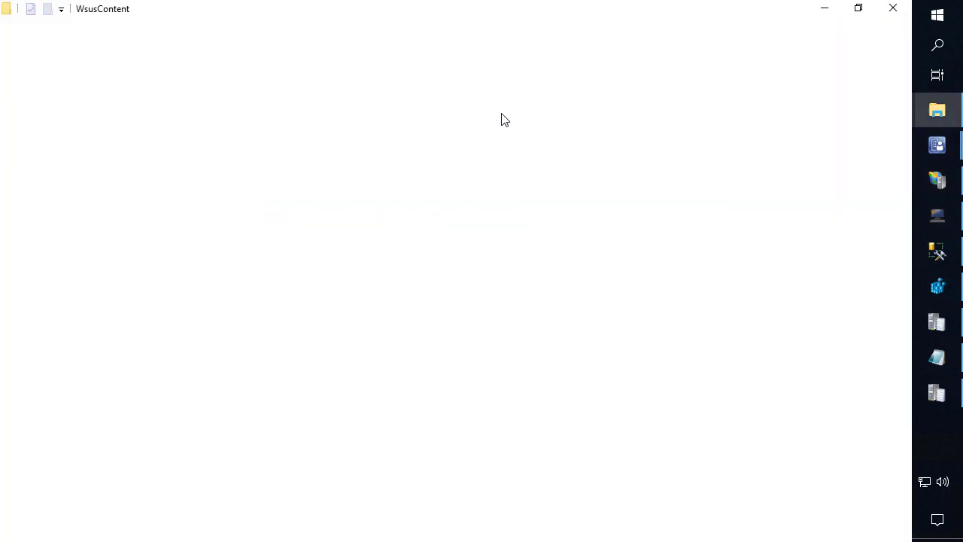
pyautogui.click(399, 121)
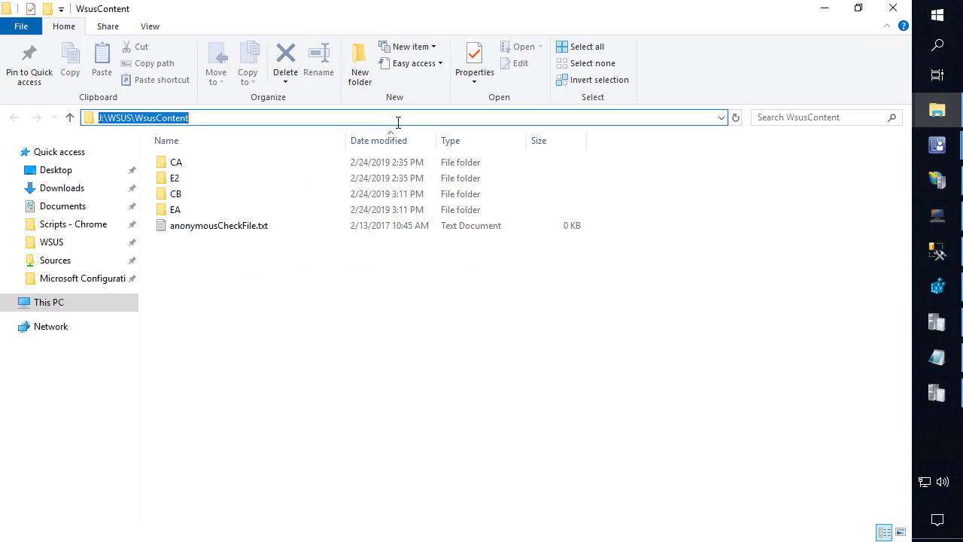
pyautogui.click(360, 349)
pyautogui.click(226, 118)
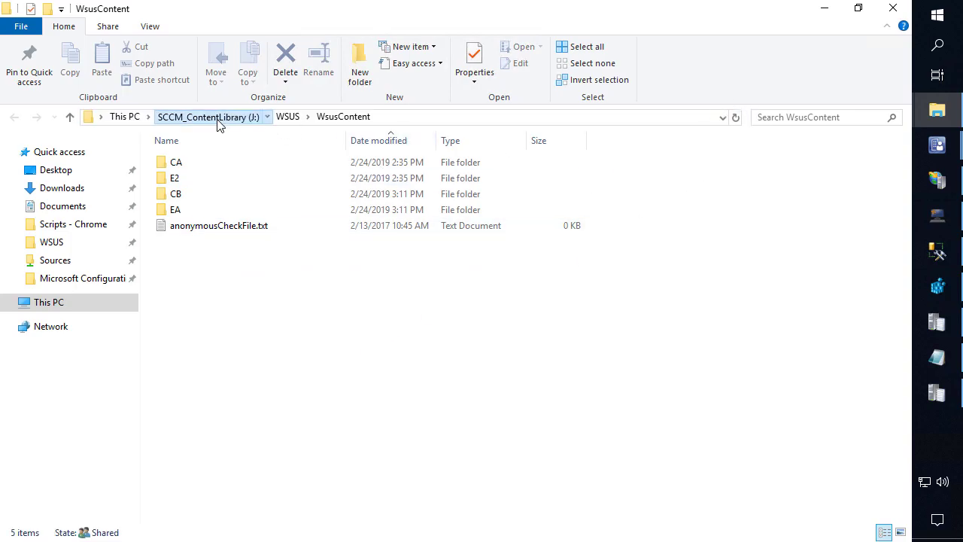
# Step: Create a folder named WSUSTEMP in the root of the J: drive and open it to check its path
pyautogui.rightClick(257, 345)
pyautogui.moveTo(226, 303)
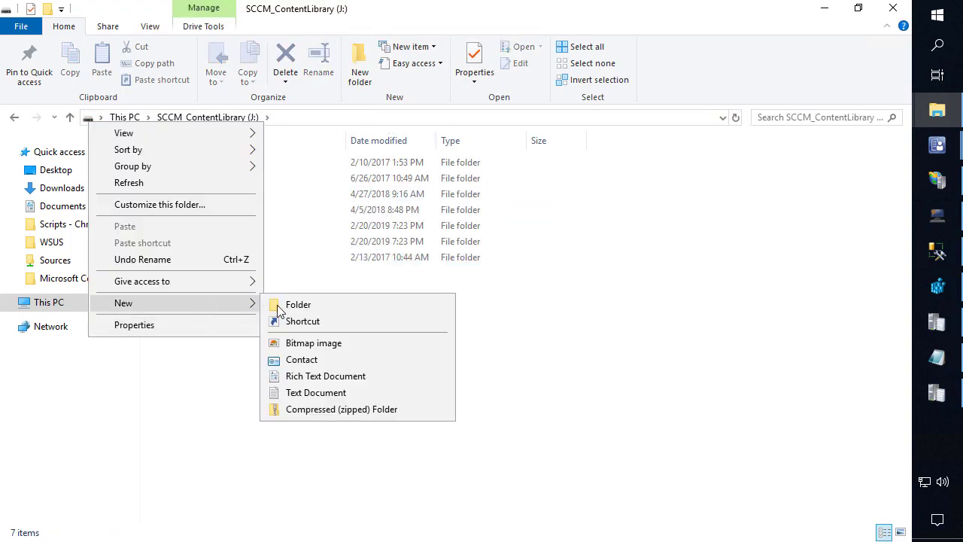
pyautogui.click(300, 304)
pyautogui.write('WSUSTEMP')
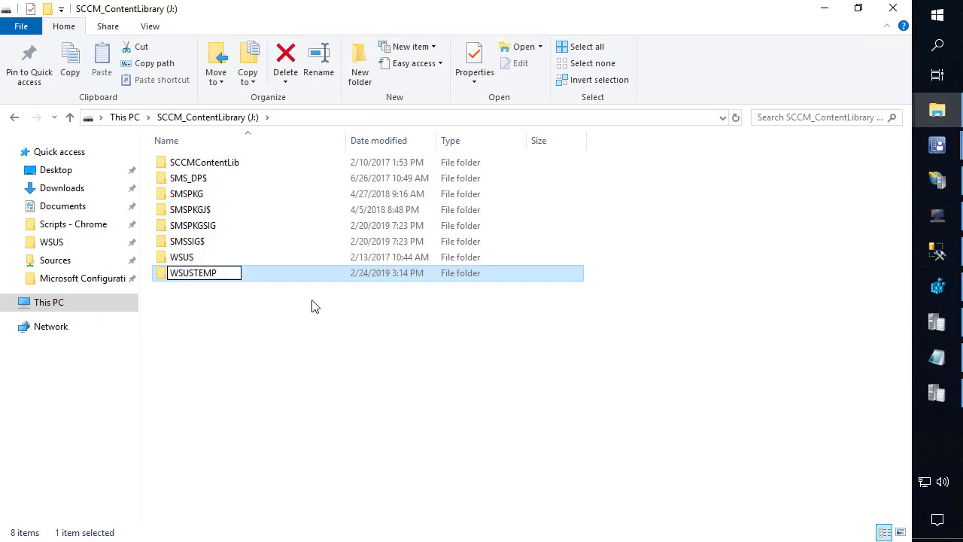
pyautogui.click(308, 310)
pyautogui.doubleClick(230, 274)
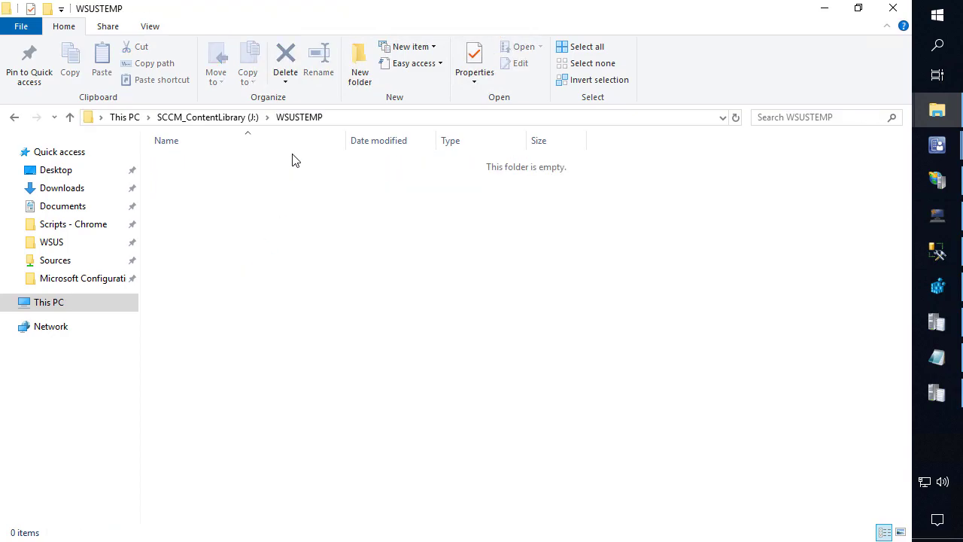
pyautogui.click(347, 118)
# Step: Open Windows PowerShell as administrator, allow the elevation, and start a cmd session in it
pyautogui.rightClick(938, 15)
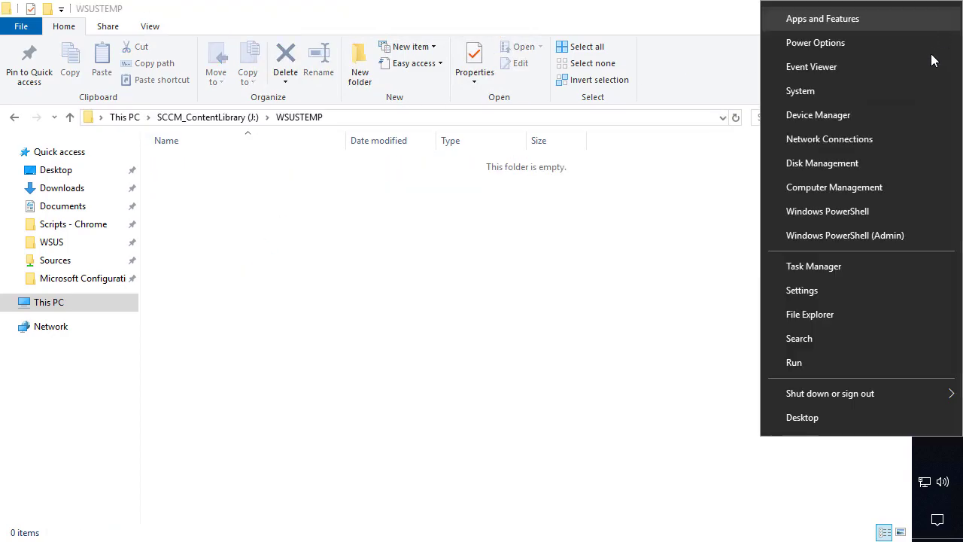
pyautogui.click(860, 235)
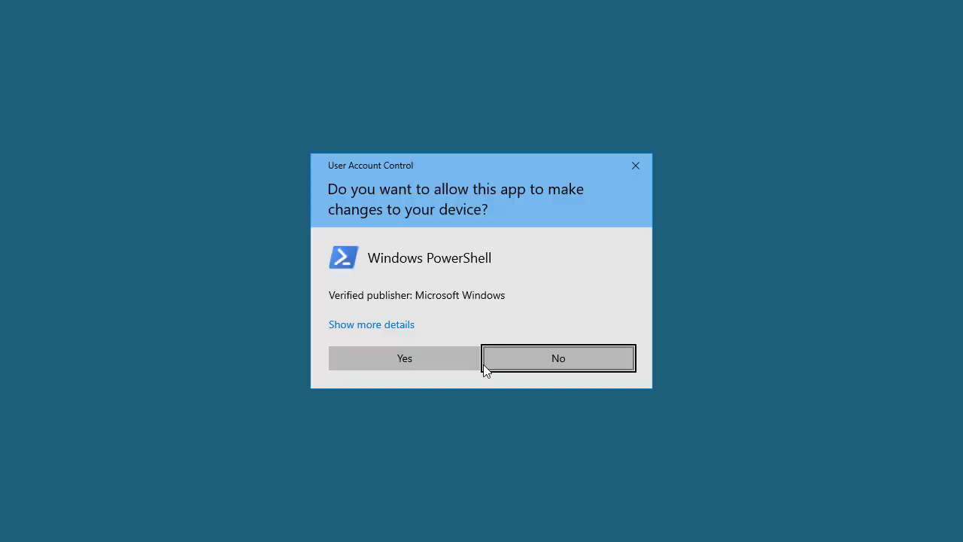
pyautogui.click(459, 359)
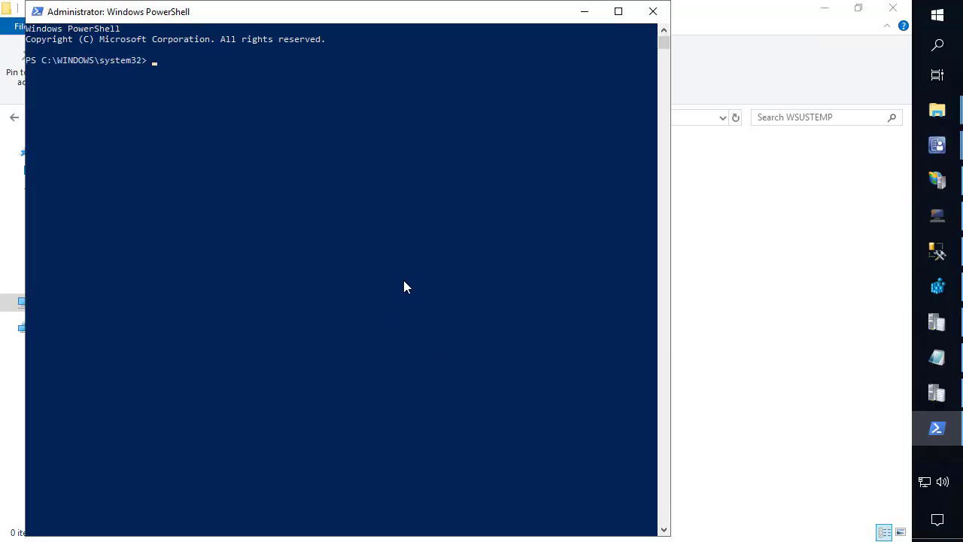
pyautogui.write('cmd')
pyautogui.press('Return')
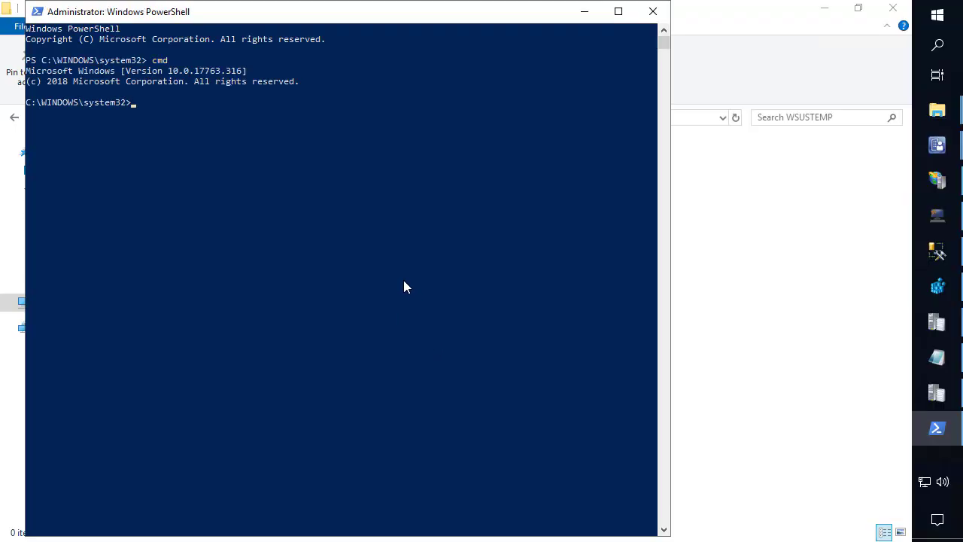
# Step: Change the directory to \Program Files\Update Services\Tools and list its contents
pyautogui.write('cd \\pro')
pyautogui.press('Tab')
pyautogui.write('\\up')
pyautogui.press('Tab')
pyautogui.write('to')
pyautogui.press('Tab')
pyautogui.press('Return')
pyautogui.write('dir')
pyautogui.press('Return')
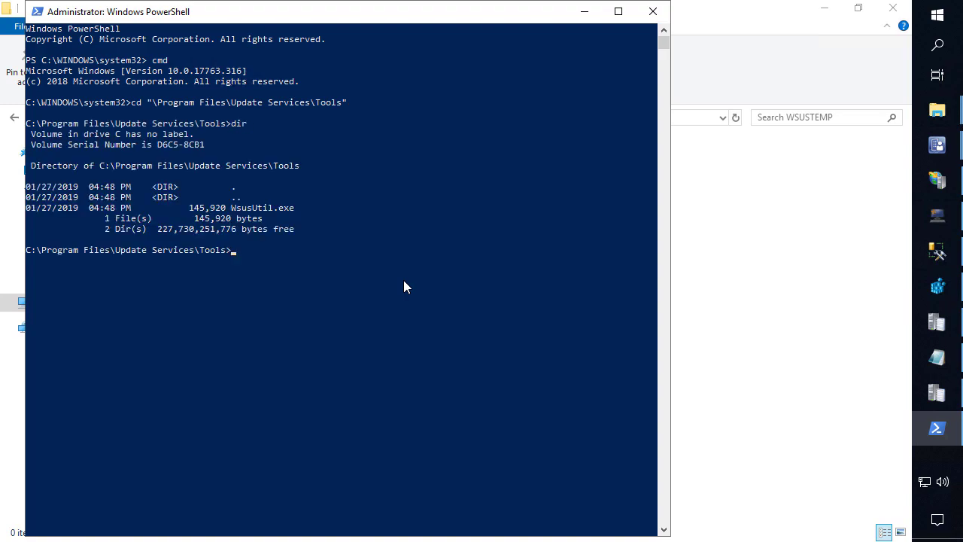
# Step: Run WsusUtil.exe movecontent J:\WSUSTEMP -skipcopy C:\wsustempmove.log to point WSUS at the temporary content folder without copying files
pyautogui.write('w')
pyautogui.press('Tab')
pyautogui.write('movec')
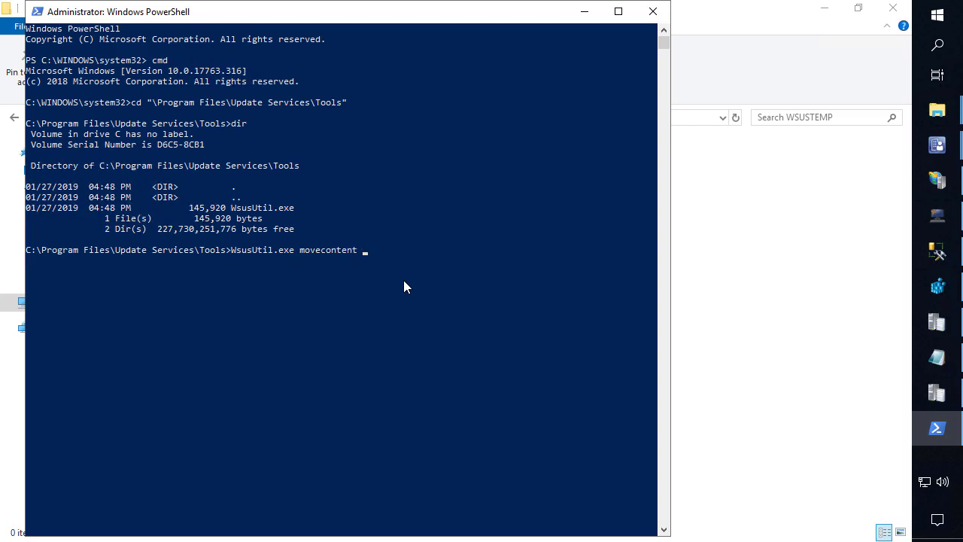
pyautogui.write('J:\\WSUSTEMP -skipcopy')
pyautogui.write('C:\\wsus')
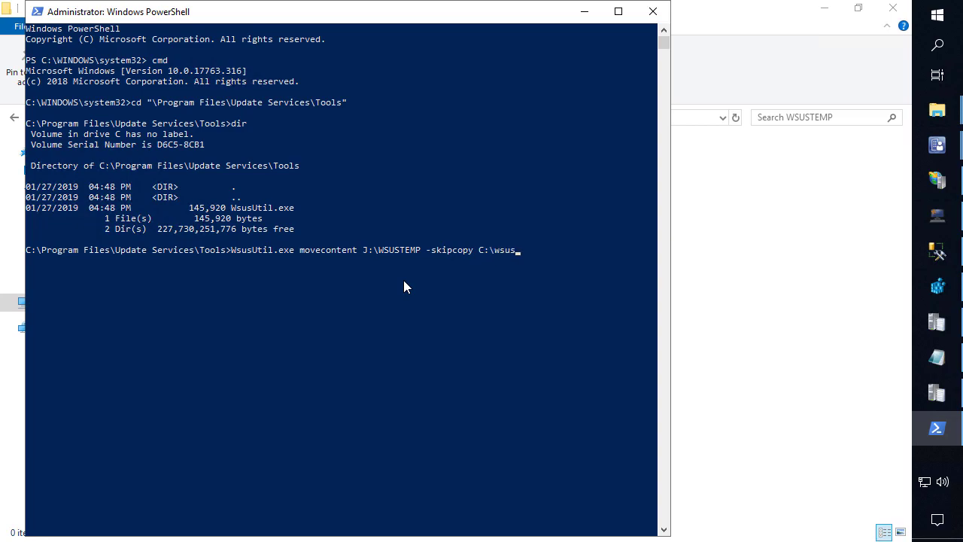
pyautogui.write('tempmove.log')
pyautogui.press('Return')
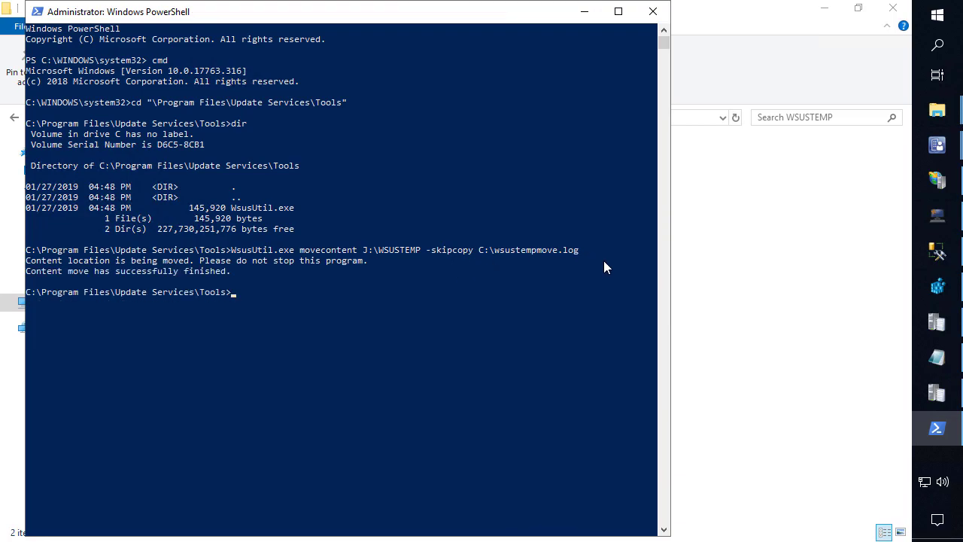
# Step: Switch to Registry Editor and open the HKEY_LOCAL_MACHINE\SOFTWARE\Microsoft\Update Services\Server\Setup key
pyautogui.click(937, 286)
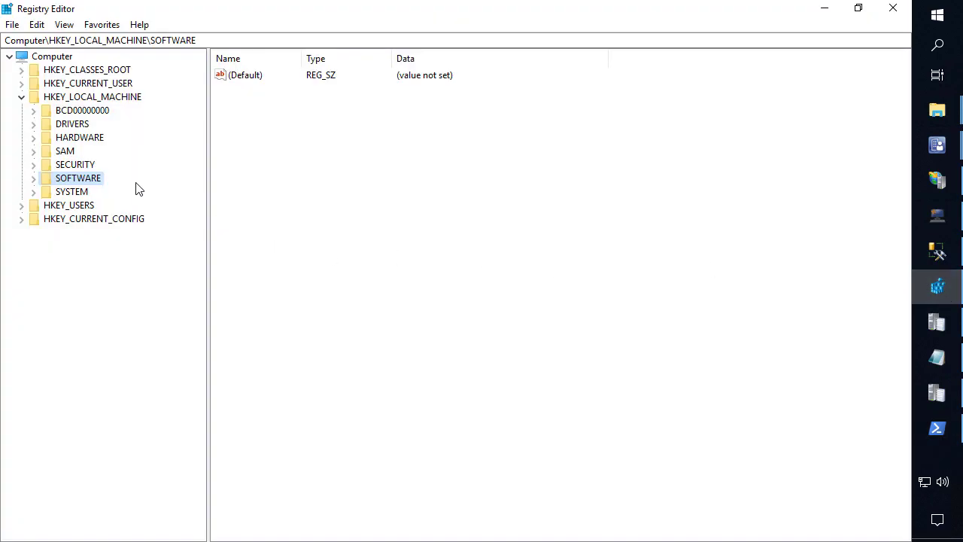
pyautogui.doubleClick(78, 181)
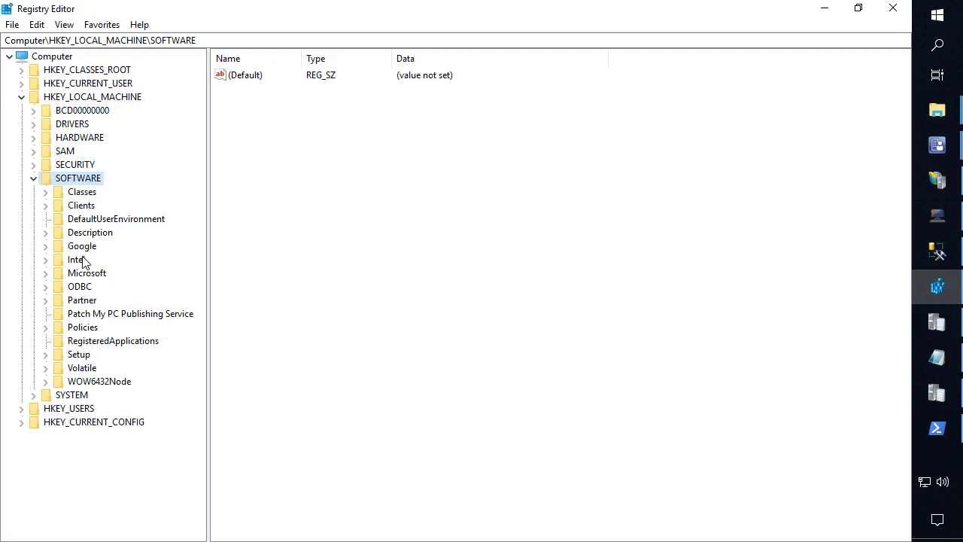
pyautogui.click(79, 232)
pyautogui.press('m')
pyautogui.press('Right')
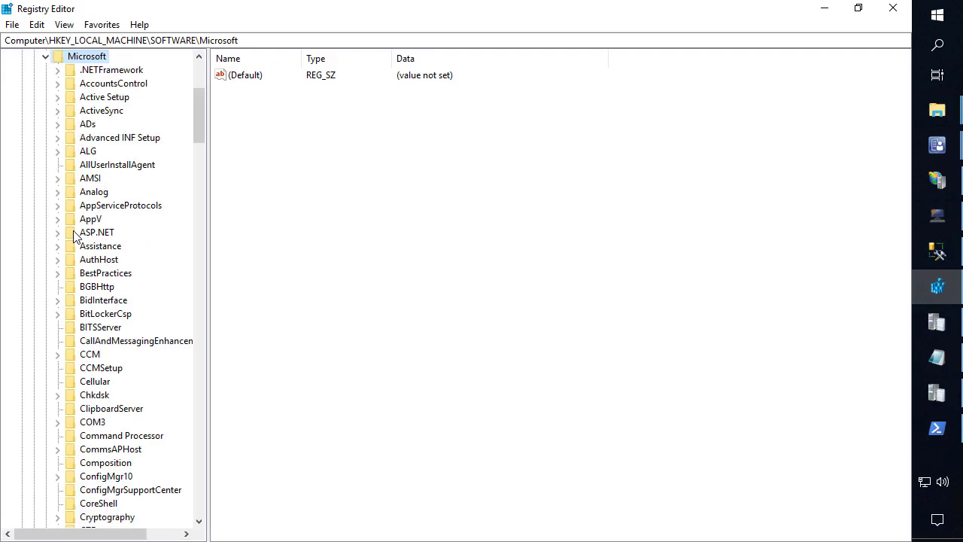
pyautogui.write('update')
pyautogui.press('Right')
pyautogui.press('Right')
pyautogui.press('Right')
pyautogui.press('Right')
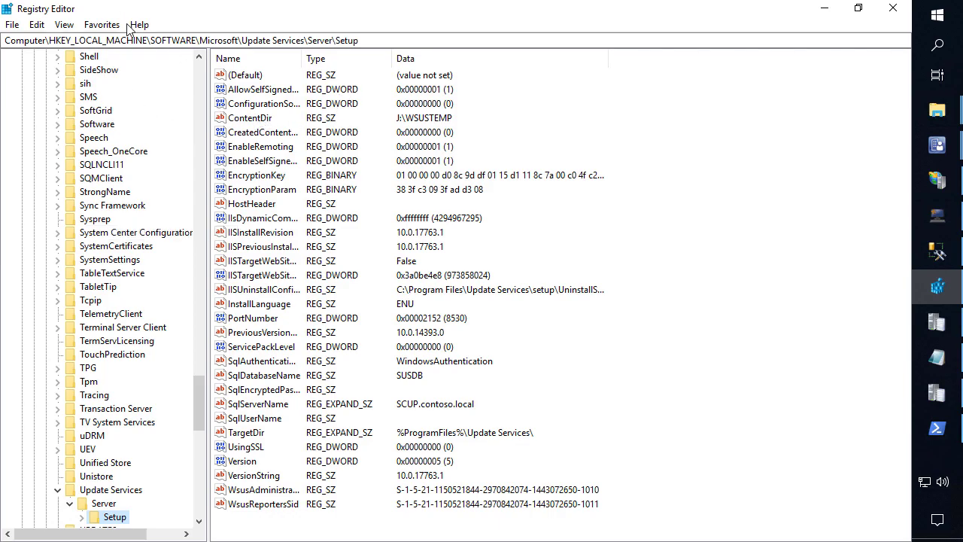
# Step: Refresh the WSUS Setup registry key and check the path stored in ContentDir
pyautogui.click(66, 27)
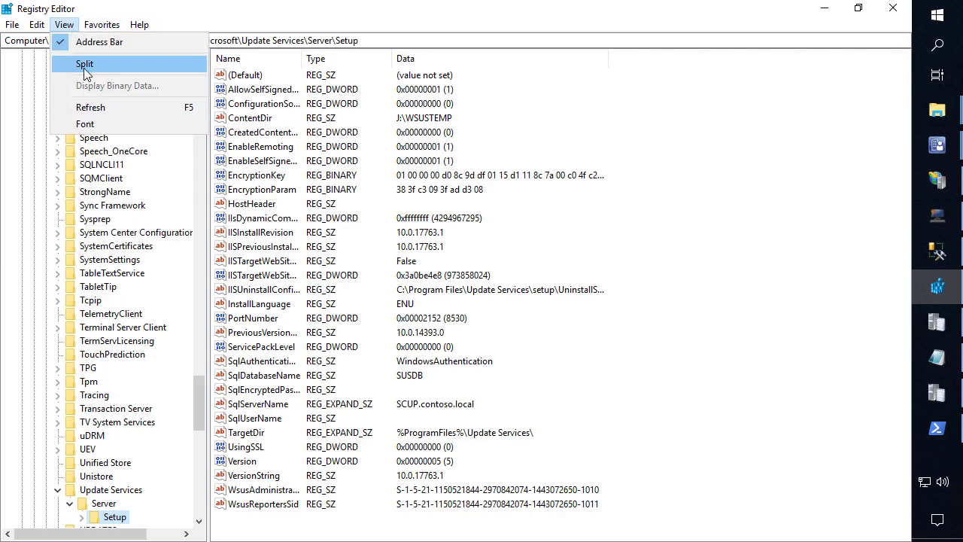
pyautogui.click(112, 115)
pyautogui.click(273, 119)
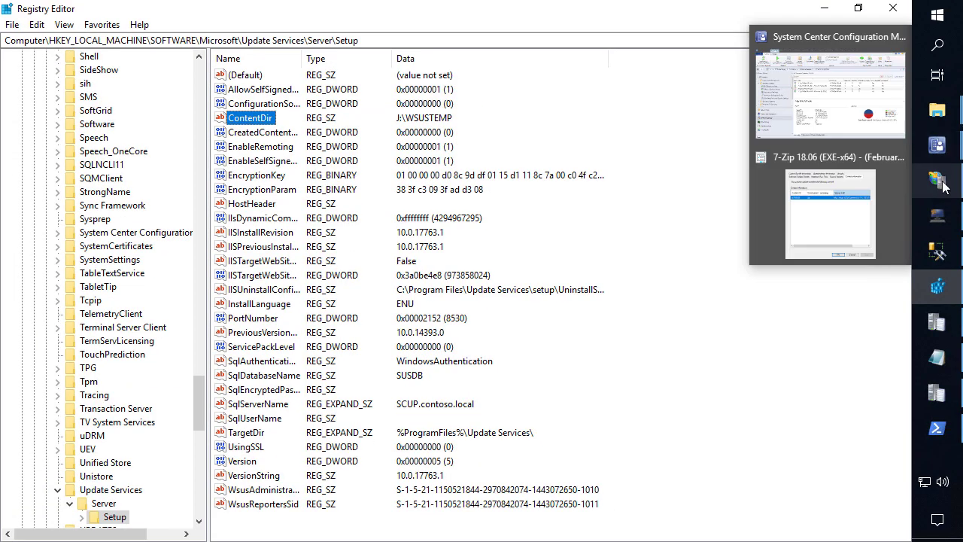
# Step: In IIS Manager, refresh the WSUS Administration site, check the Content virtual directory's physical path, and minimize the window
pyautogui.click(944, 187)
pyautogui.rightClick(82, 172)
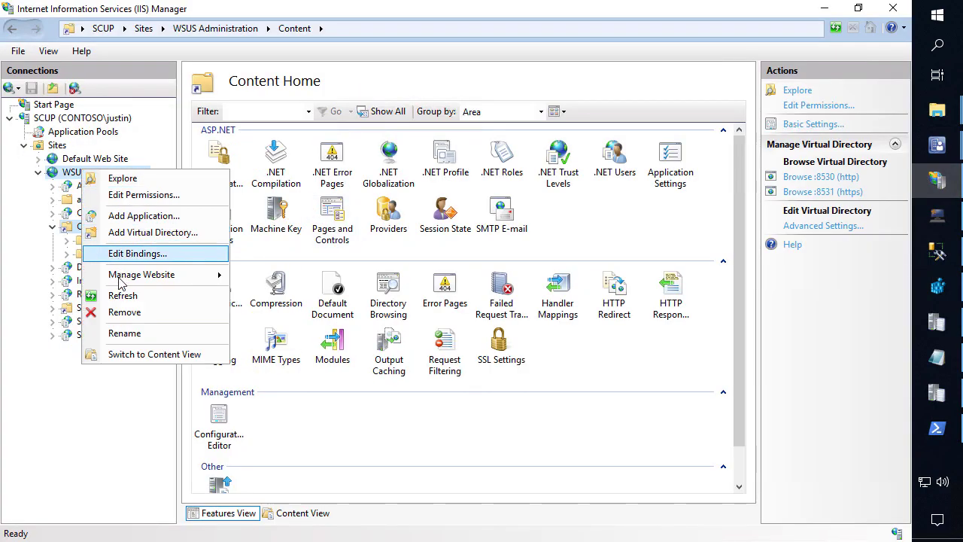
pyautogui.click(122, 296)
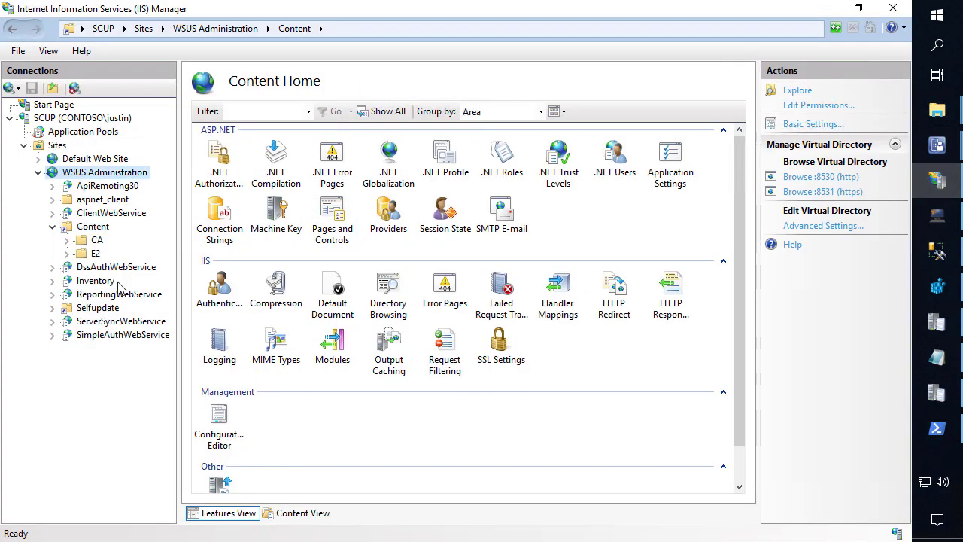
pyautogui.doubleClick(92, 226)
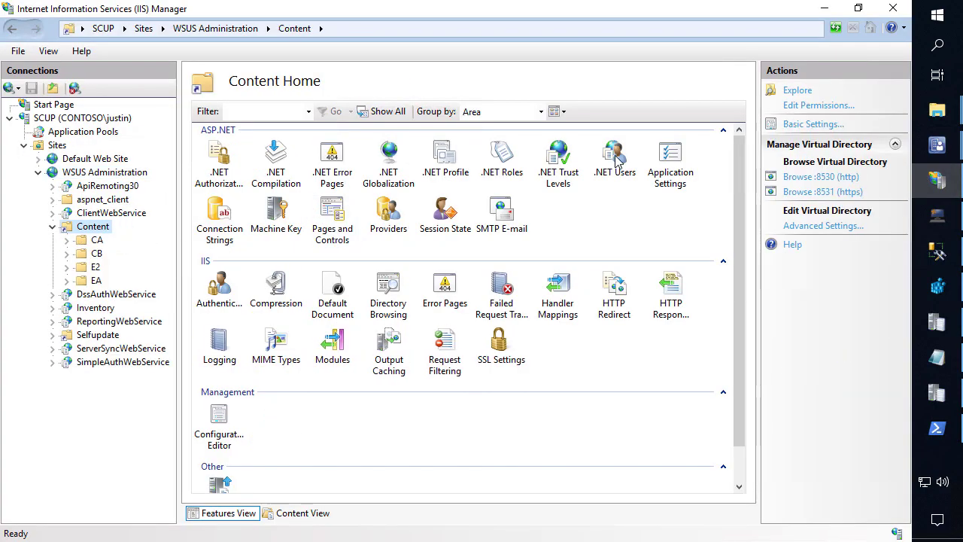
pyautogui.click(809, 125)
pyautogui.moveTo(466, 299); pyautogui.dragTo(292, 299)
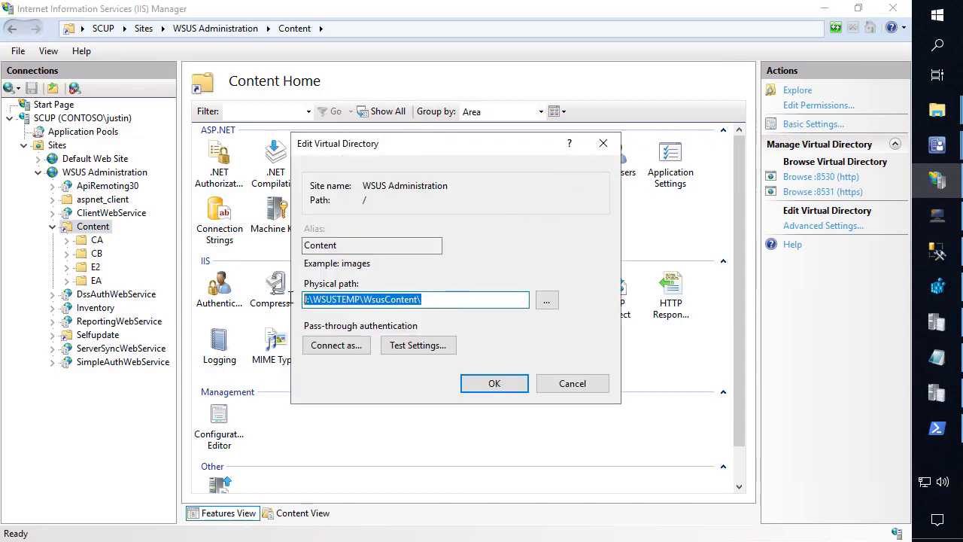
pyautogui.click(572, 384)
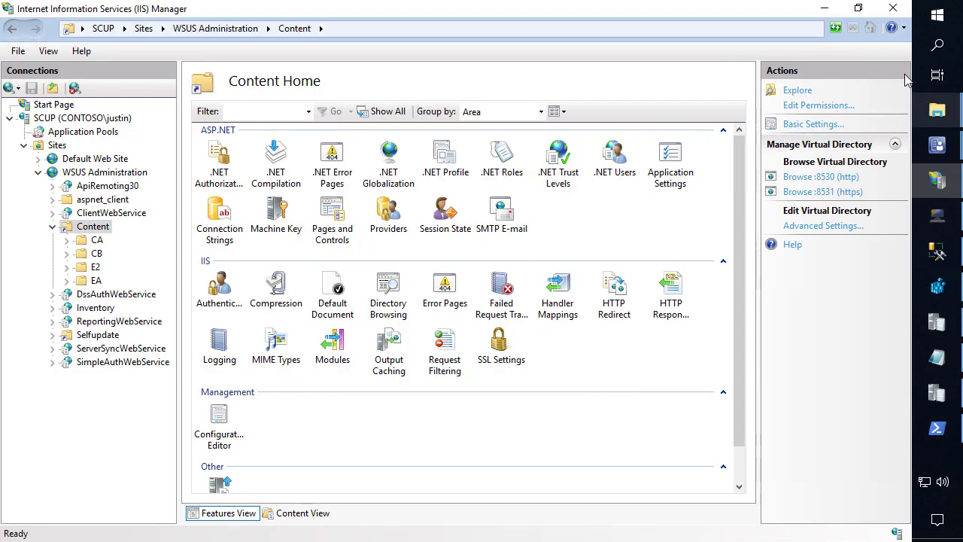
pyautogui.click(824, 7)
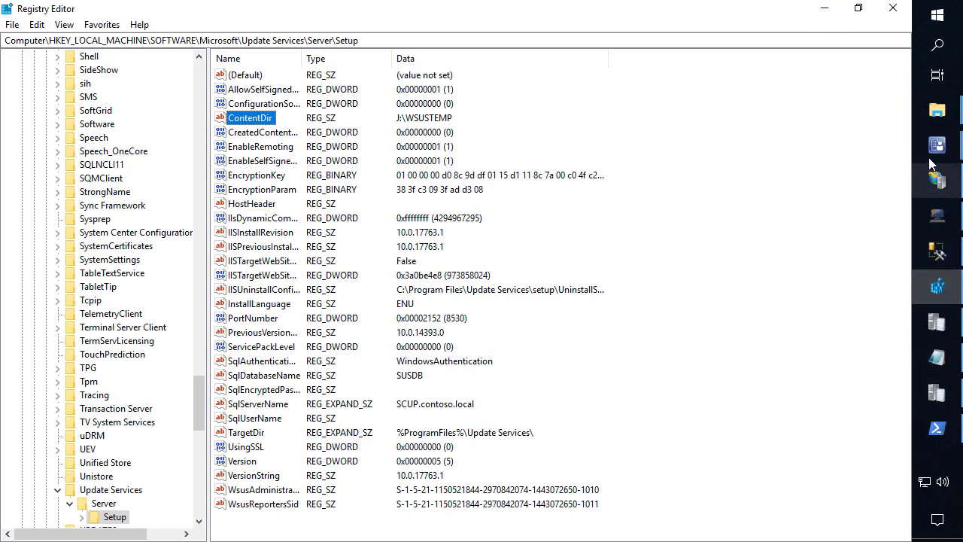
# Step: Back in PowerShell, rerun the movecontent command with J:\WSUS as the destination, keeping -skipcopy and C:\wsustempmove.log
pyautogui.click(942, 433)
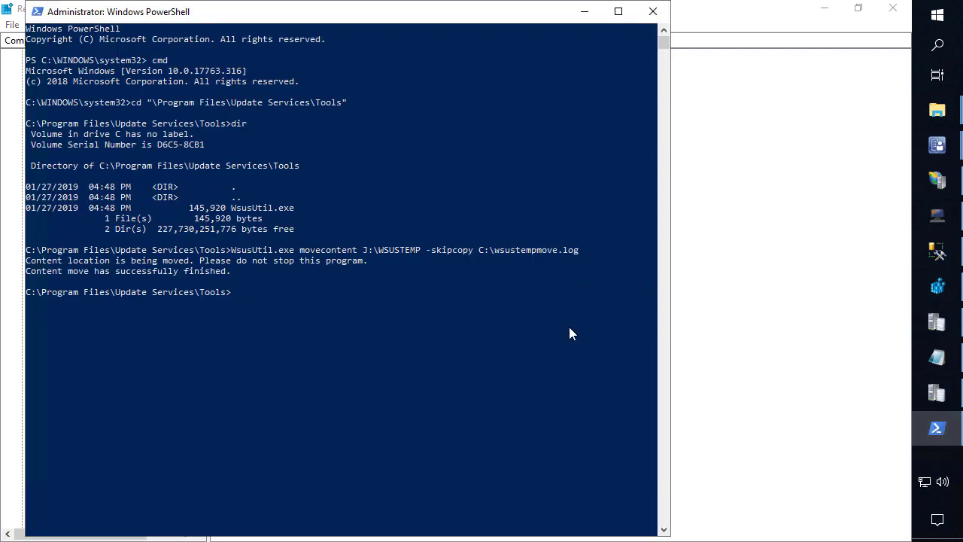
pyautogui.press('Up')
pyautogui.hotkey('ctrl', 'Left')
pyautogui.hotkey('ctrl', 'Left')
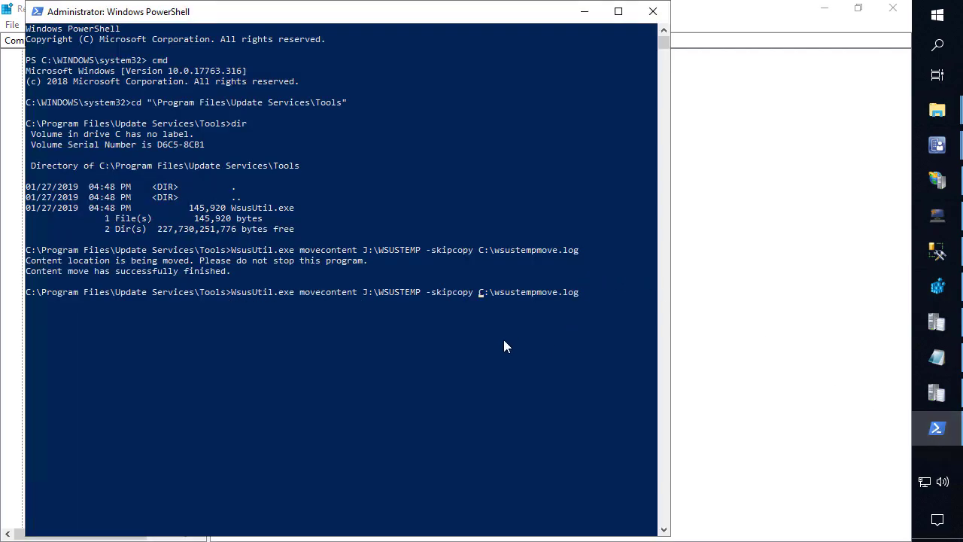
pyautogui.press('Left')
pyautogui.press('BackSpace')
pyautogui.press('BackSpace')
pyautogui.press('BackSpace')
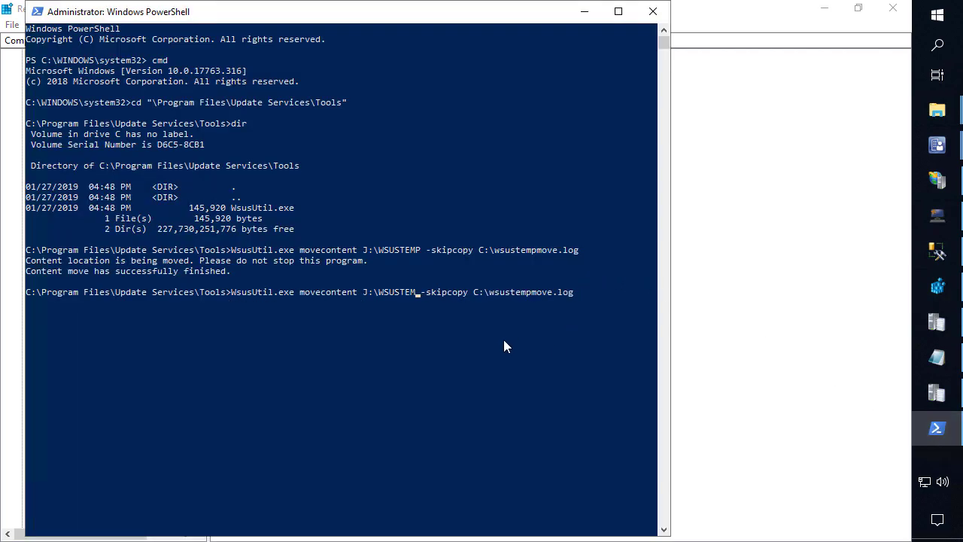
pyautogui.press('BackSpace')
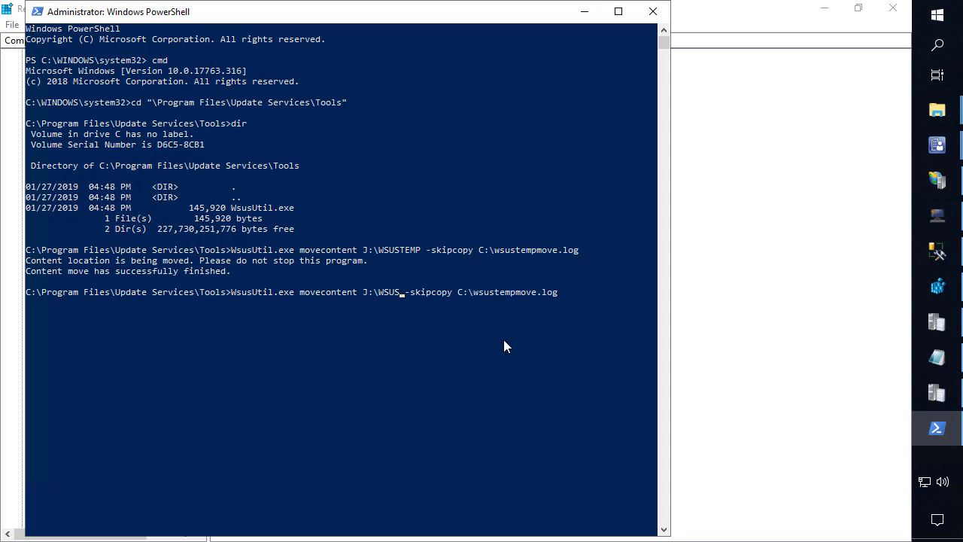
pyautogui.click(502, 343)
pyautogui.press('Escape')
pyautogui.press('Left')
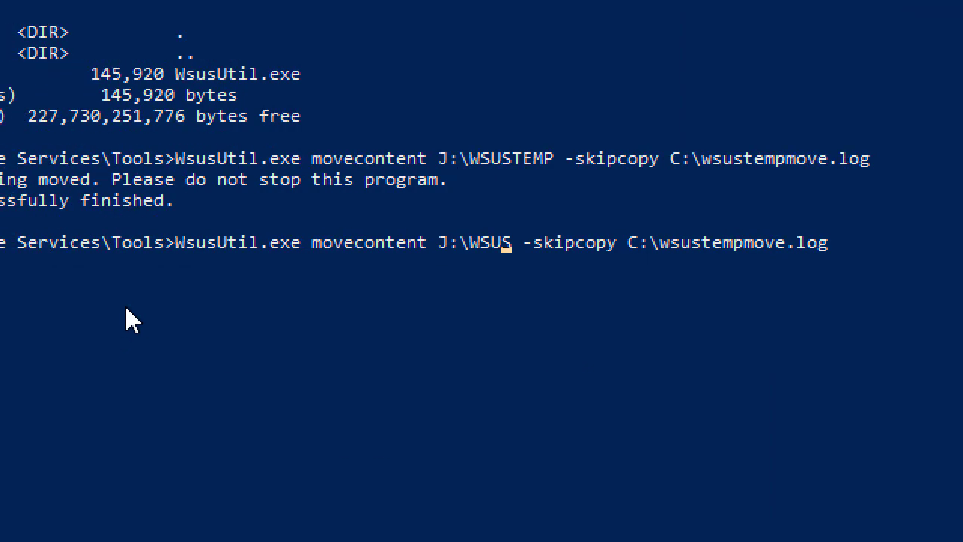
pyautogui.press('Return')
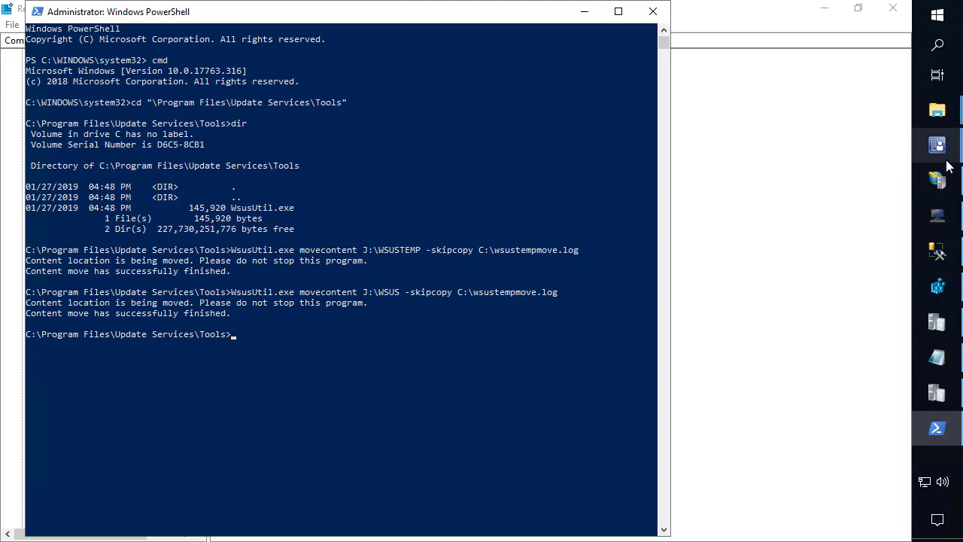
# Step: Return to Registry Editor, refresh the Setup key, recheck the ContentDir path, and minimize the window
pyautogui.click(739, 111)
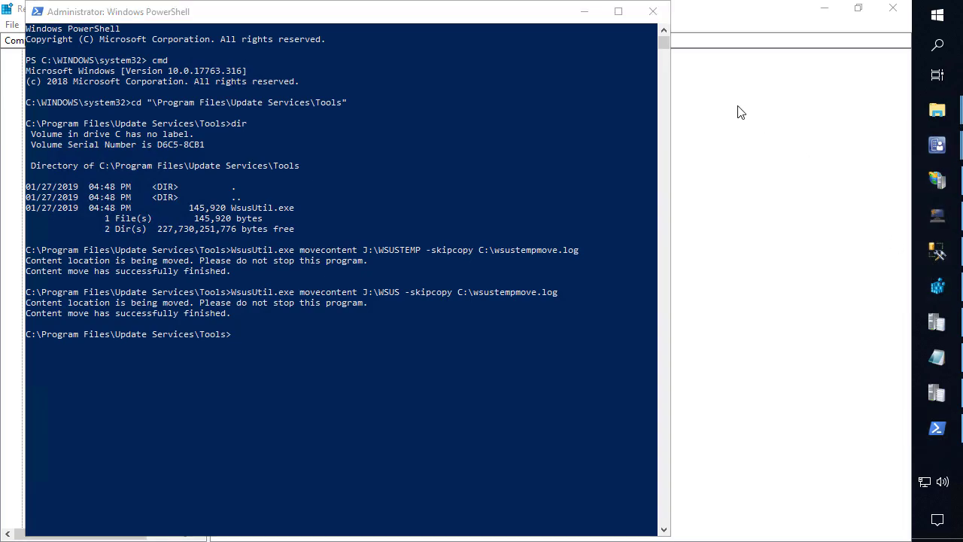
pyautogui.click(936, 286)
pyautogui.click(65, 25)
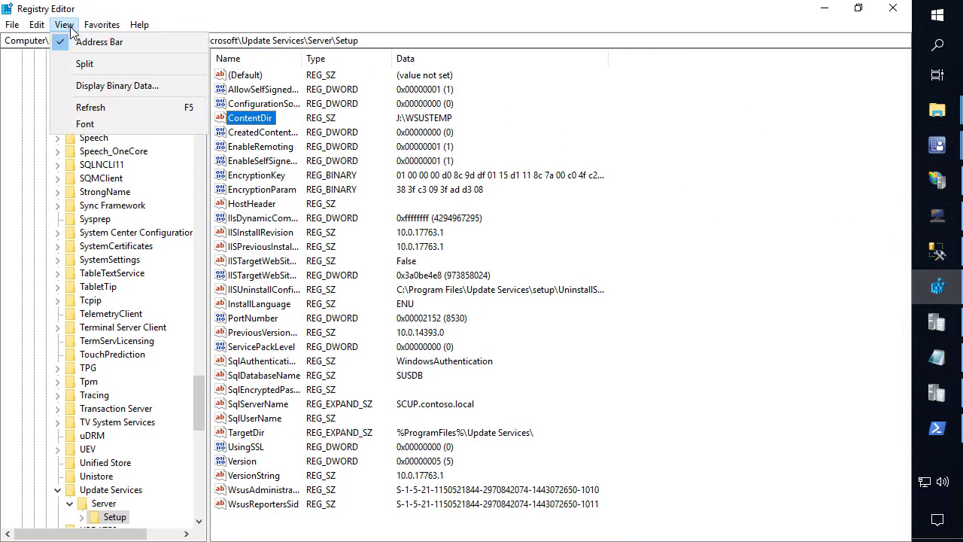
pyautogui.click(90, 107)
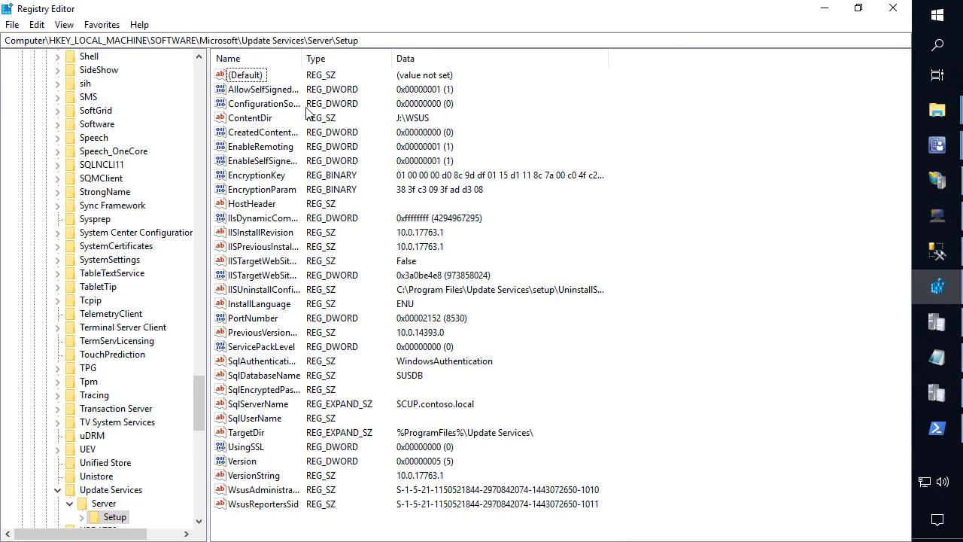
pyautogui.click(260, 121)
pyautogui.click(824, 9)
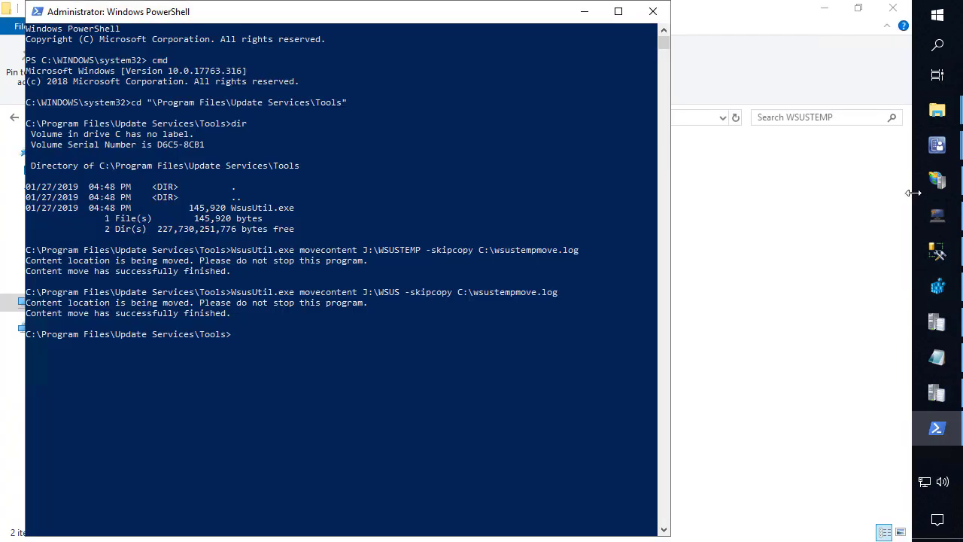
# Step: Switch to IIS Manager, refresh the Content virtual directory, recheck its physical path without changing the settings, and minimize the window
pyautogui.click(936, 180)
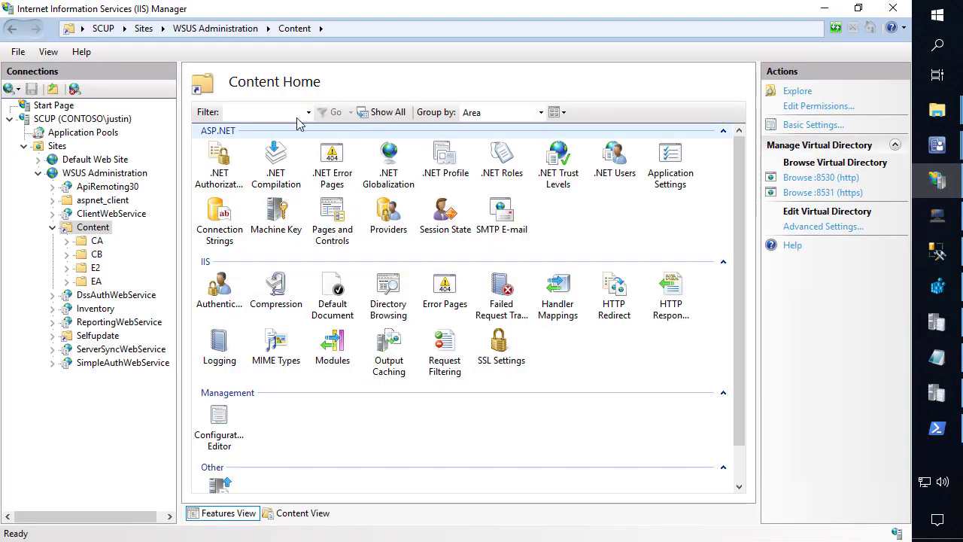
pyautogui.rightClick(96, 233)
pyautogui.click(150, 351)
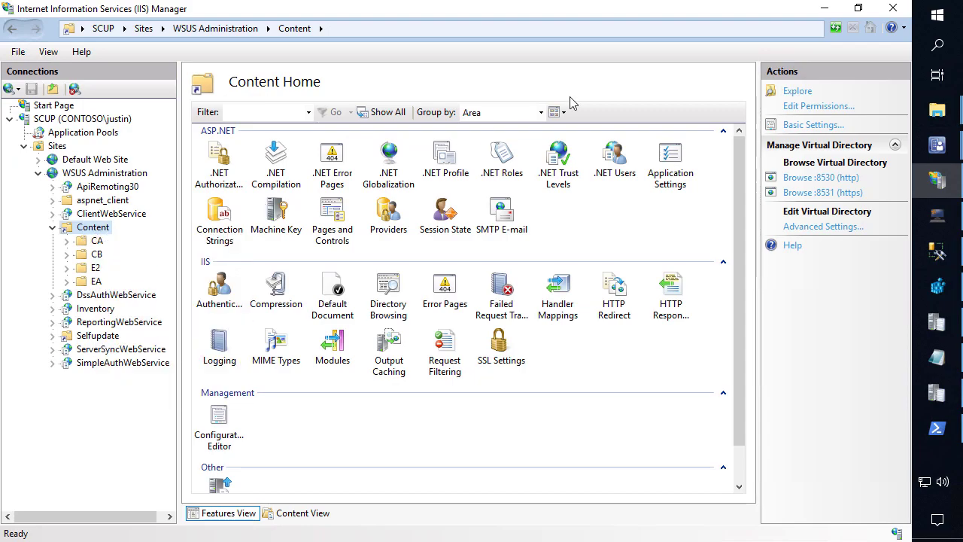
pyautogui.click(798, 130)
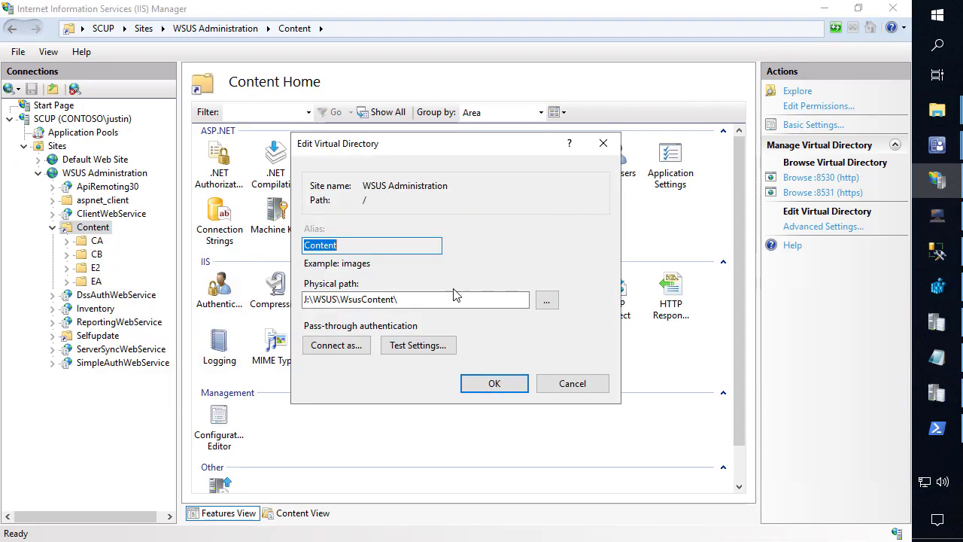
pyautogui.moveTo(337, 299); pyautogui.dragTo(304, 299)
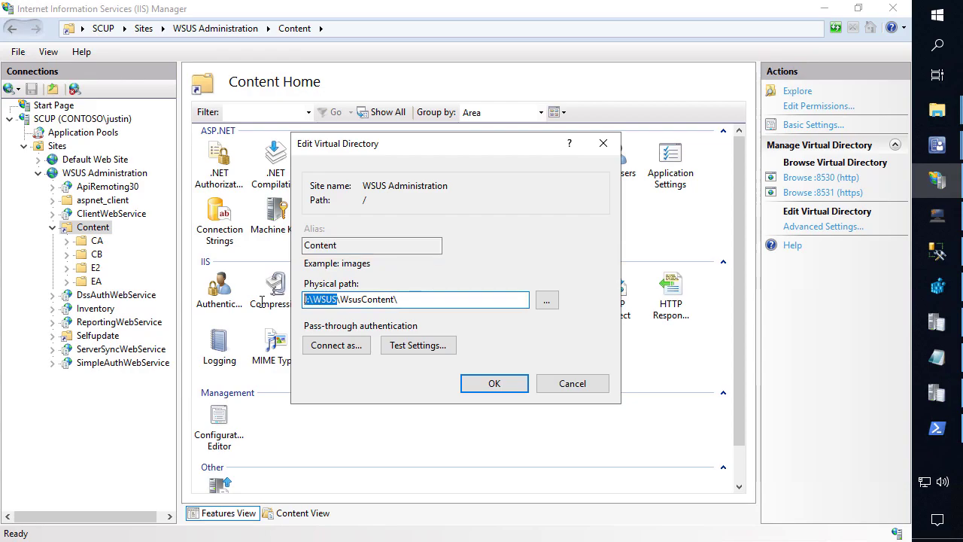
pyautogui.click(585, 385)
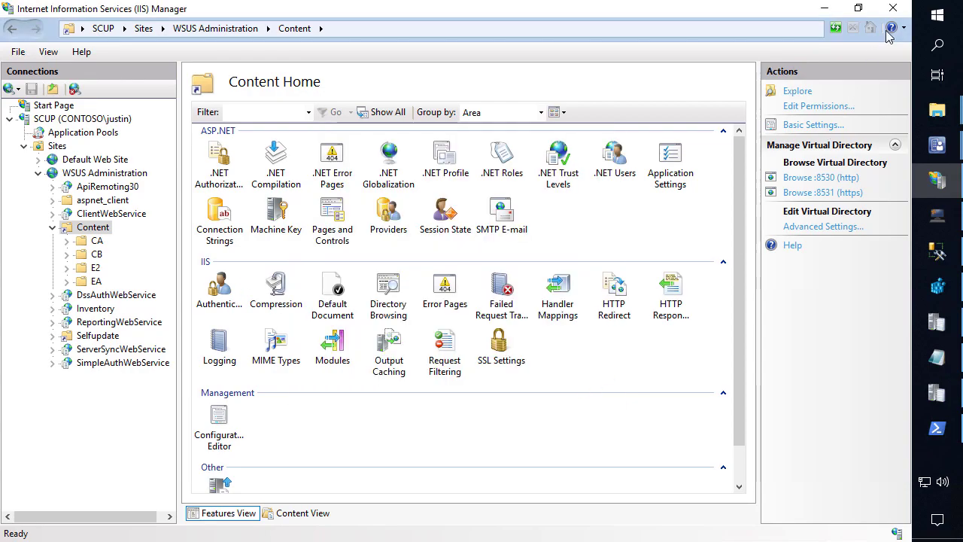
pyautogui.click(826, 9)
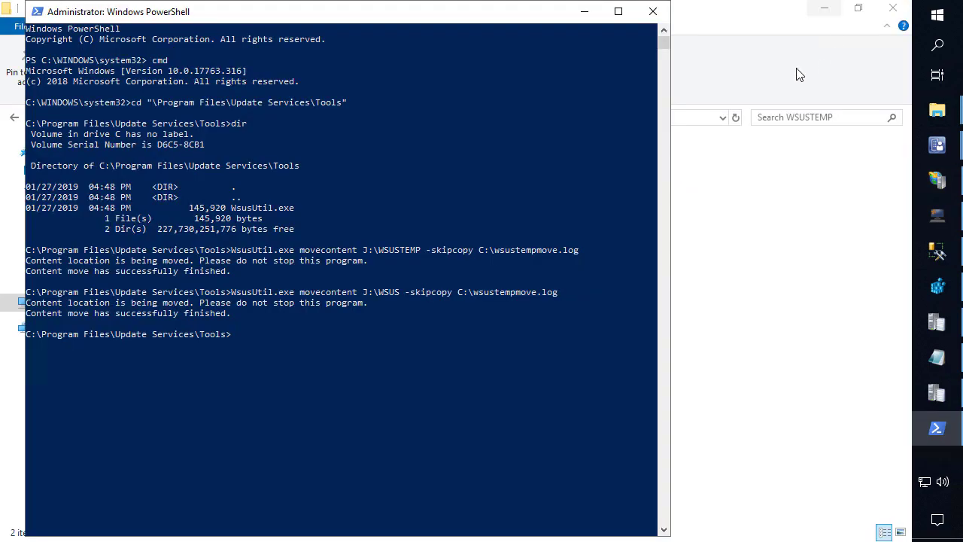
# Step: In the Patch My PC Publishing Settings product rules, enable 7-Zip (x86) with full content under Igor Pavlov and apply the change
pyautogui.click(944, 226)
pyautogui.click(346, 122)
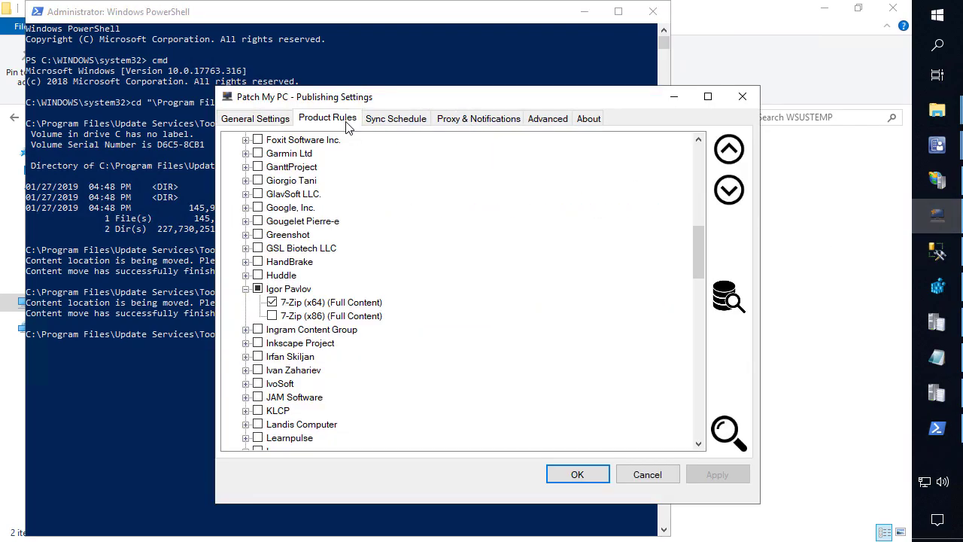
pyautogui.click(273, 317)
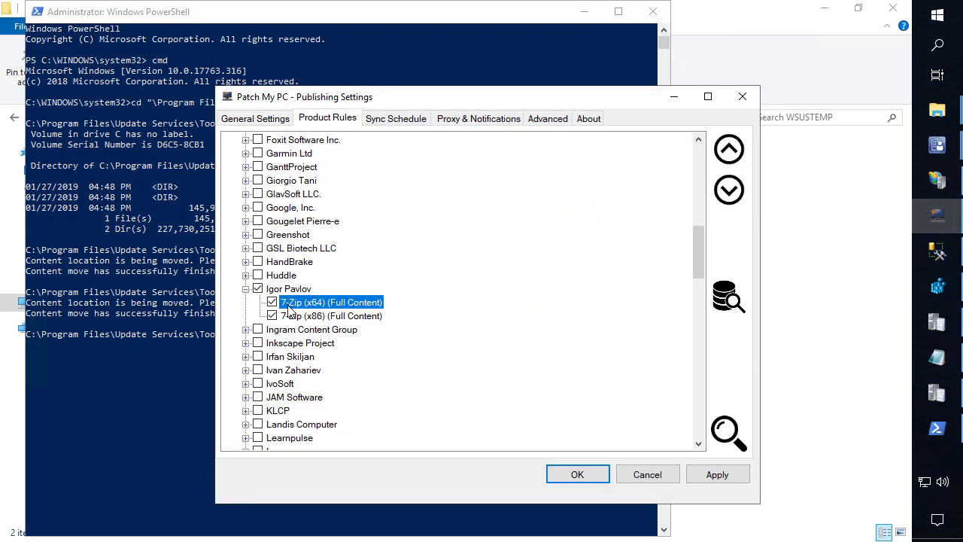
pyautogui.rightClick(290, 305)
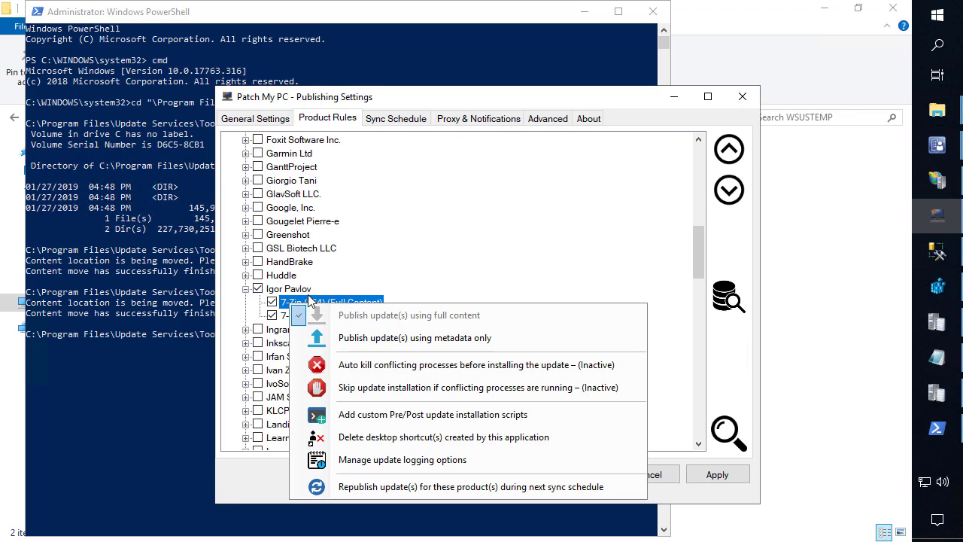
pyautogui.click(307, 298)
pyautogui.click(305, 316)
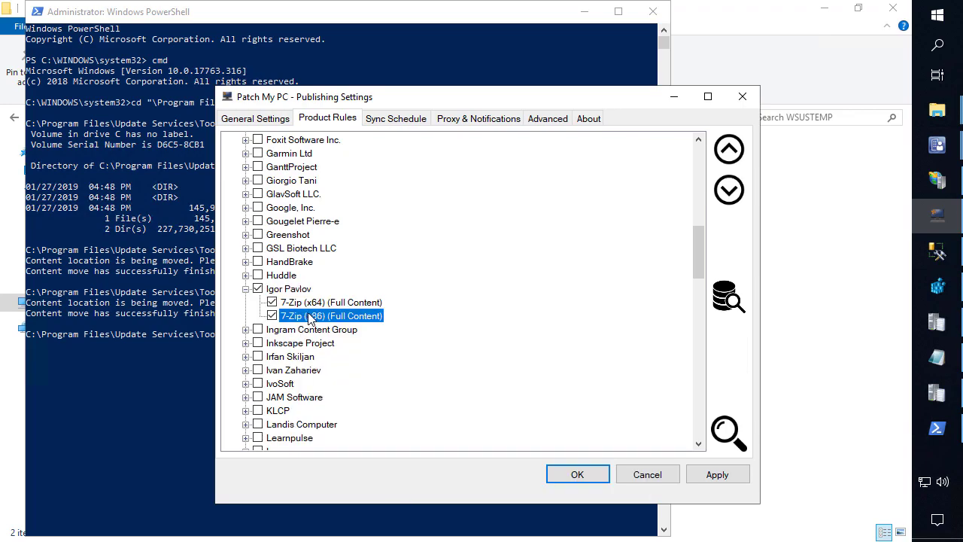
pyautogui.click(704, 474)
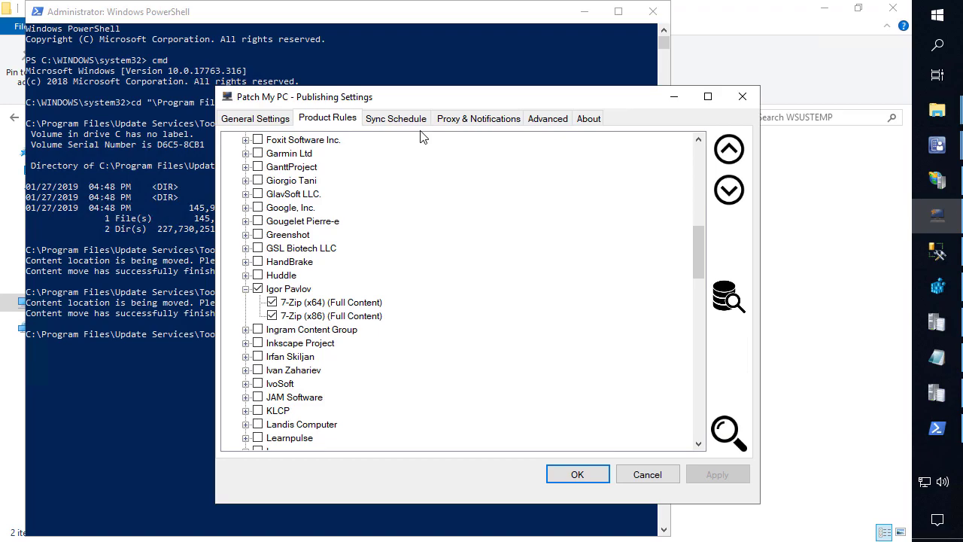
# Step: Run a manual publishing service sync from the sync schedule settings and confirm the prompt
pyautogui.click(412, 121)
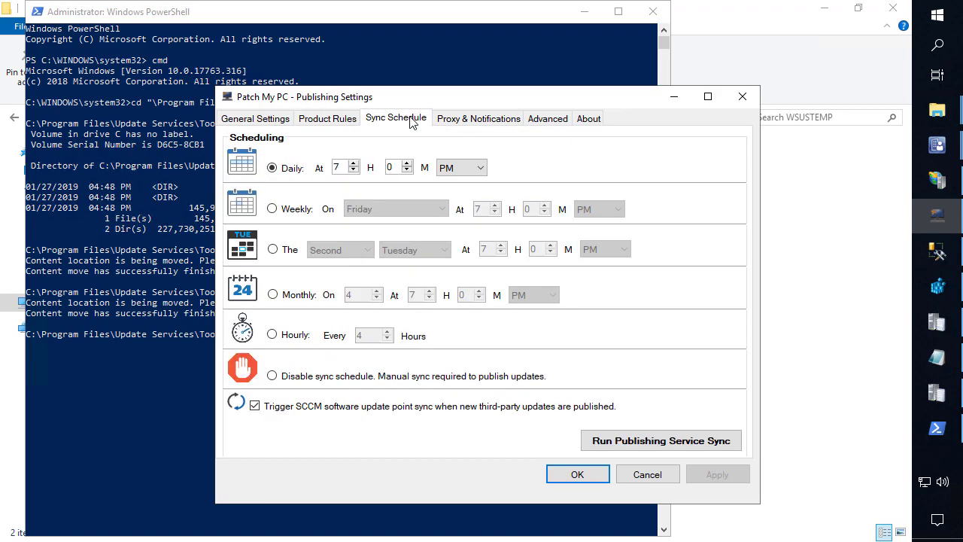
pyautogui.click(653, 449)
pyautogui.click(570, 332)
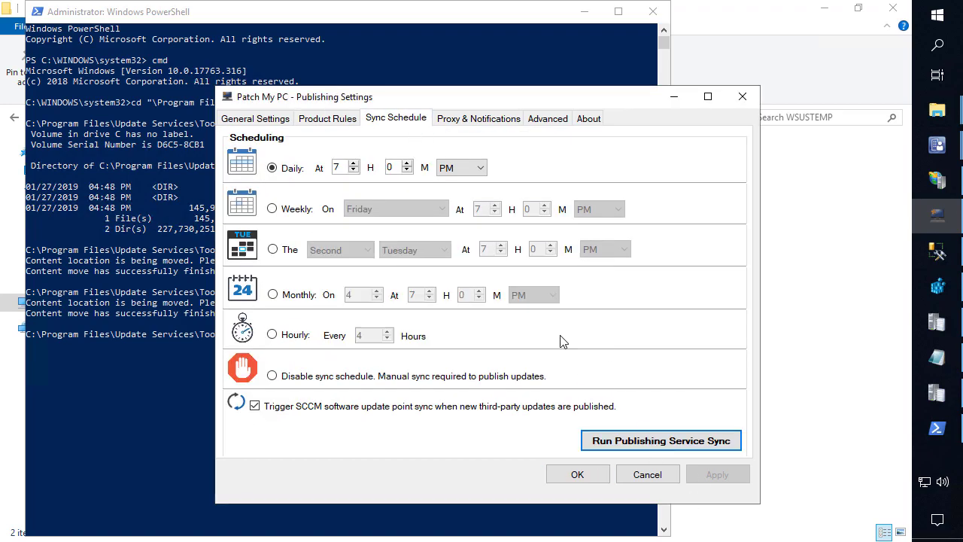
# Step: Open PatchMyPC.log maximized, examine the publishing and republish-flag entries for the 7-Zip 18.06 x86 updates, and minimize the log
pyautogui.click(269, 123)
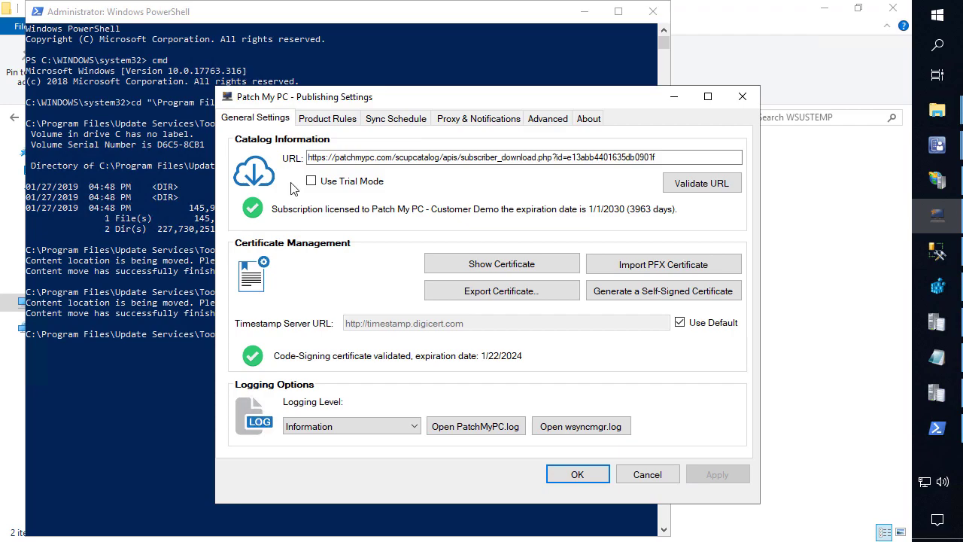
pyautogui.click(467, 427)
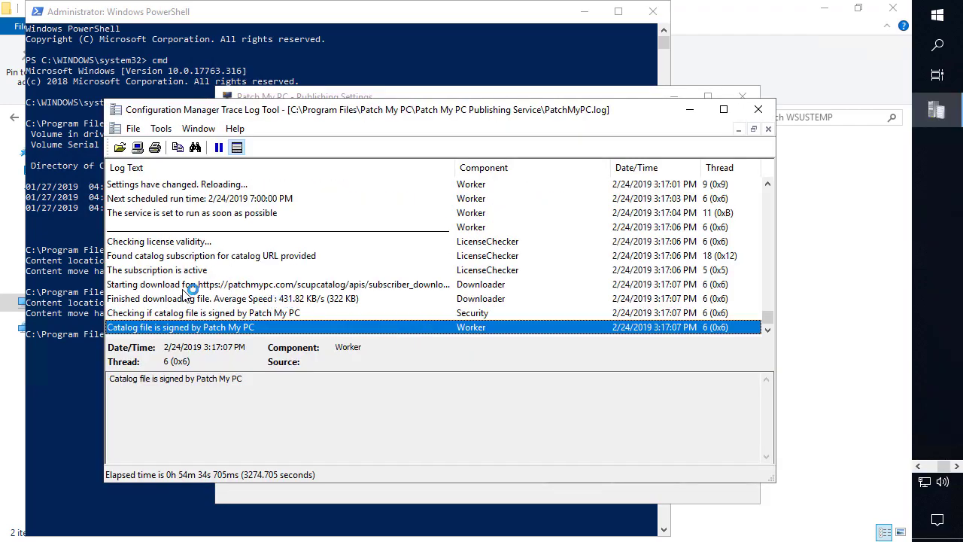
pyautogui.doubleClick(428, 112)
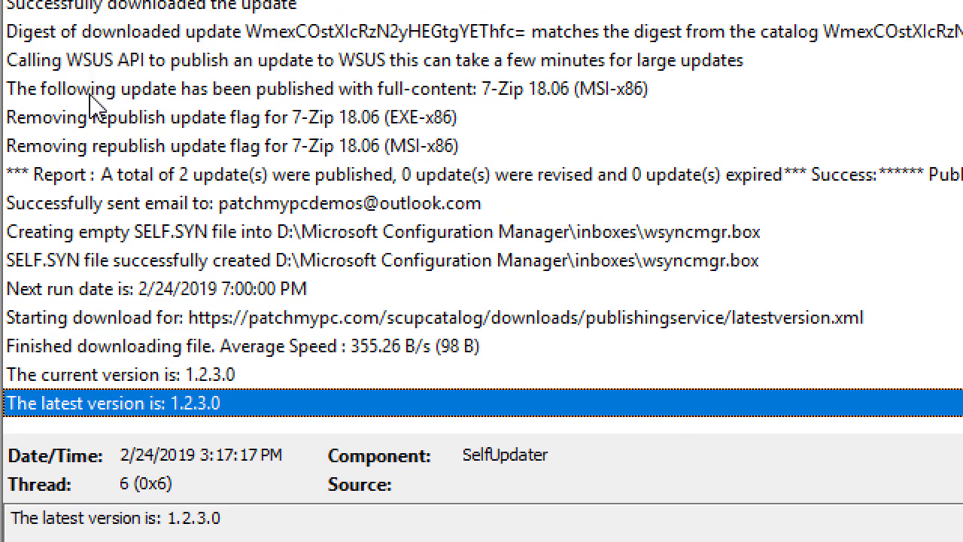
pyautogui.click(87, 75)
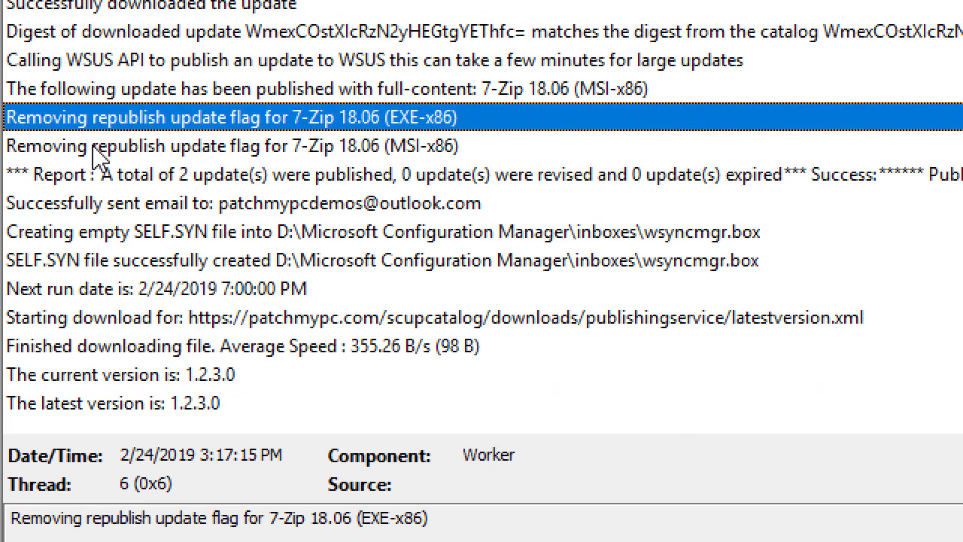
pyautogui.click(94, 147)
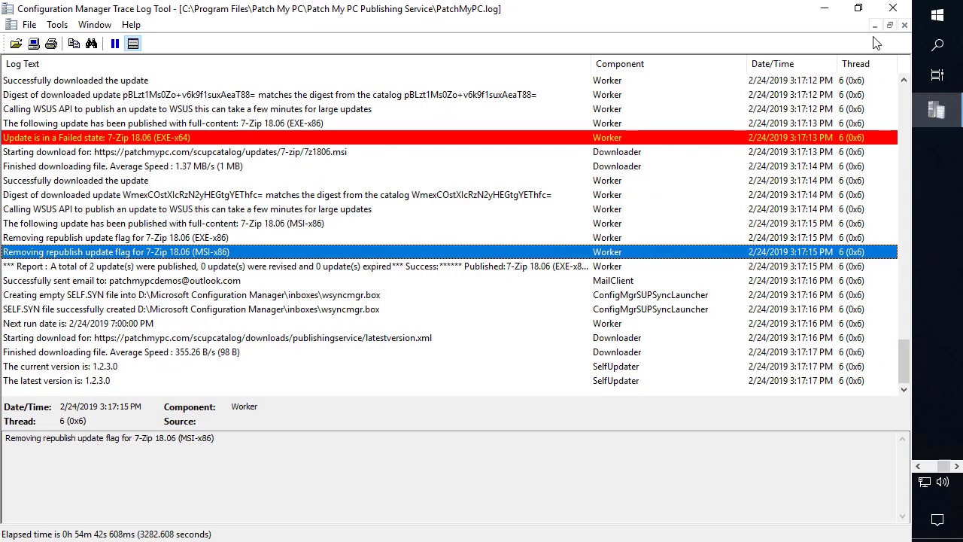
pyautogui.click(824, 8)
# Step: Open wsyncmgr.log, examine the synchronization entries for the two 7-Zip 18.06 x86 updates, and close the log
pyautogui.click(592, 426)
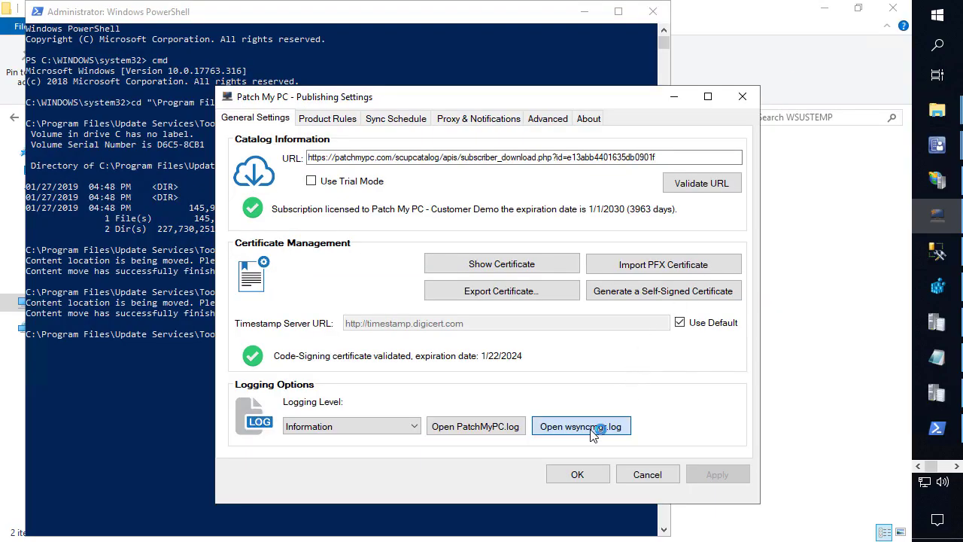
pyautogui.doubleClick(517, 133)
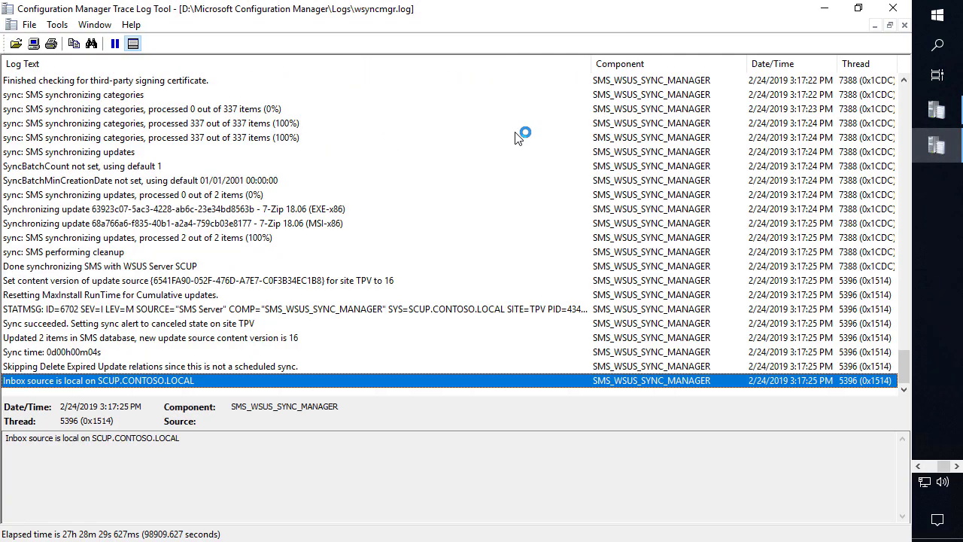
pyautogui.click(283, 208)
pyautogui.click(298, 236)
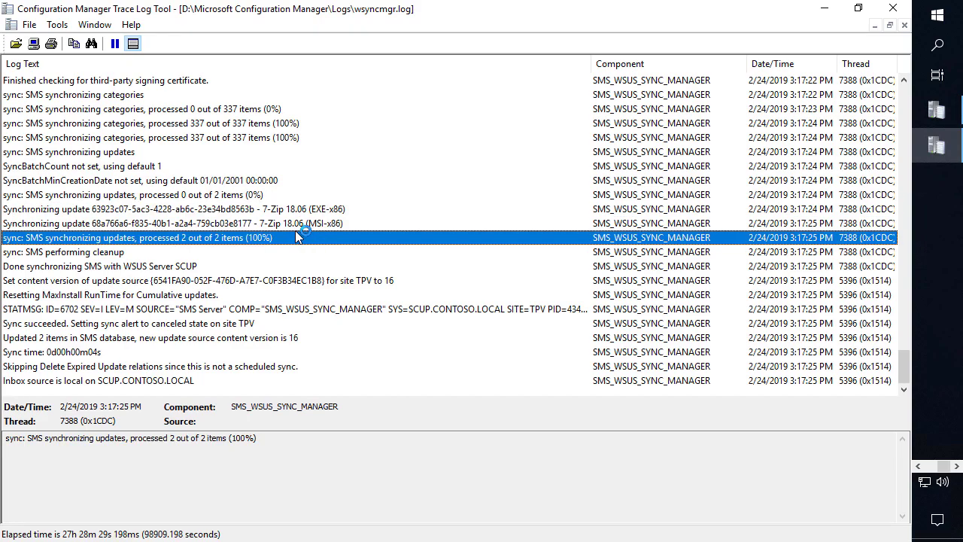
pyautogui.click(884, 8)
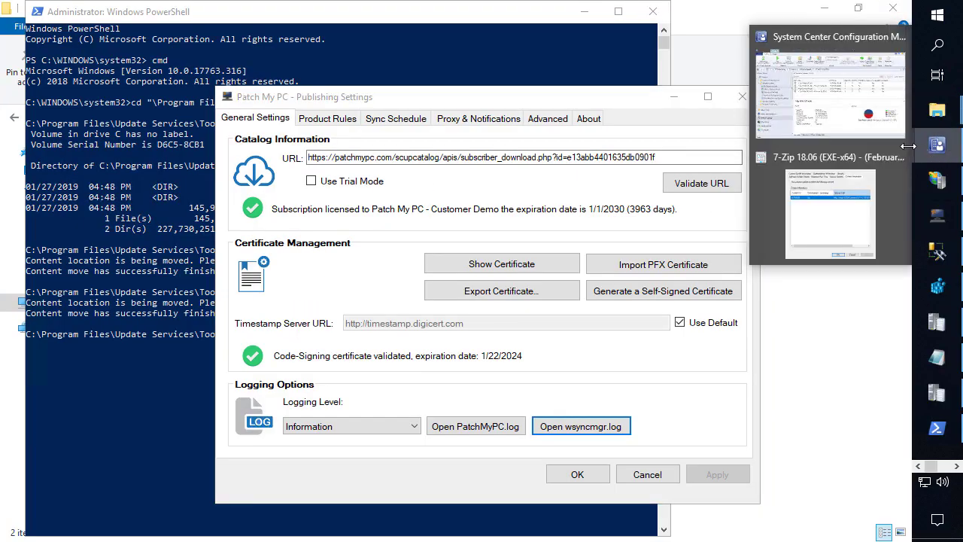
# Step: In the Configuration Manager console, refresh All Software Updates and start the download wizard for 7-Zip 18.06 (EXE-x86) and 7-Zip 18.06 (MSI-x86)
pyautogui.click(862, 89)
pyautogui.click(379, 213)
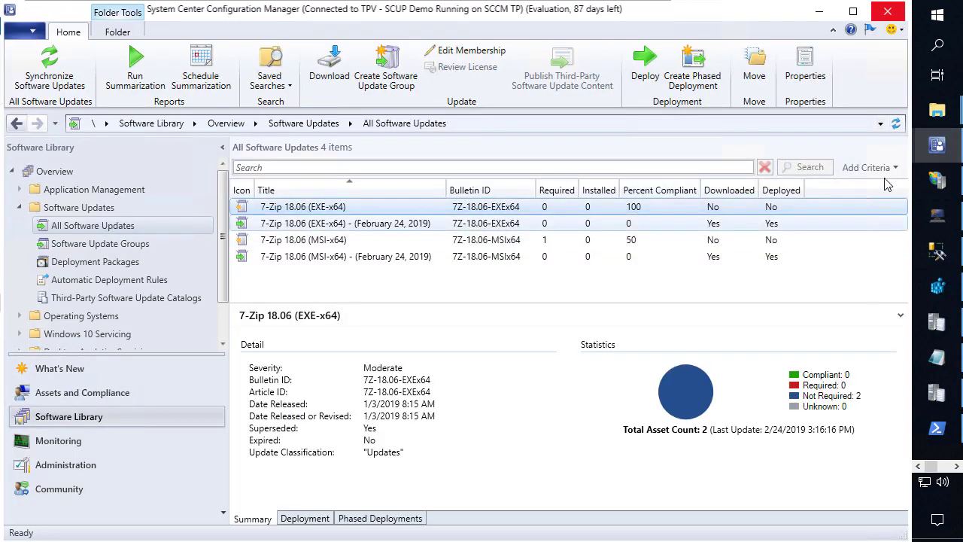
pyautogui.click(895, 124)
pyautogui.click(342, 240)
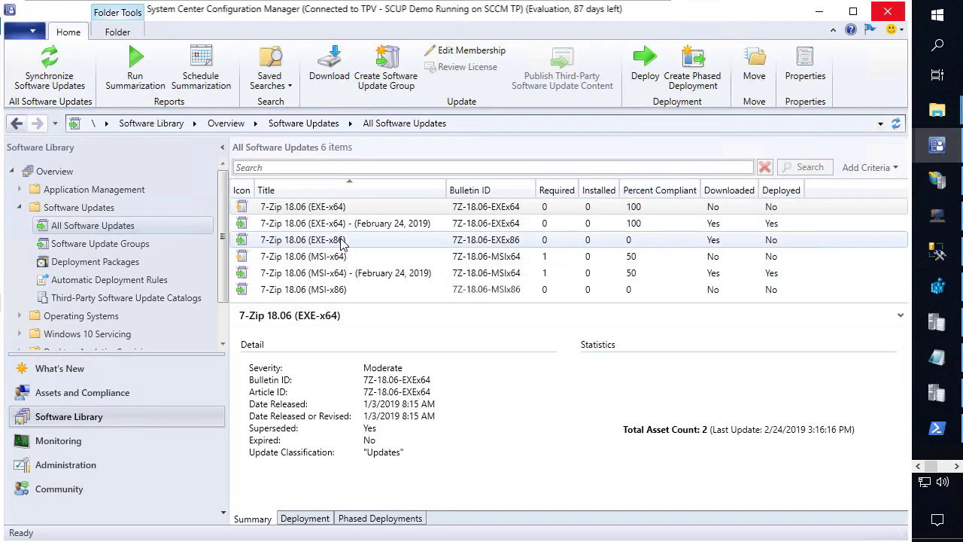
pyautogui.keyDown('ctrl'); pyautogui.click(343, 292); pyautogui.keyUp('ctrl')
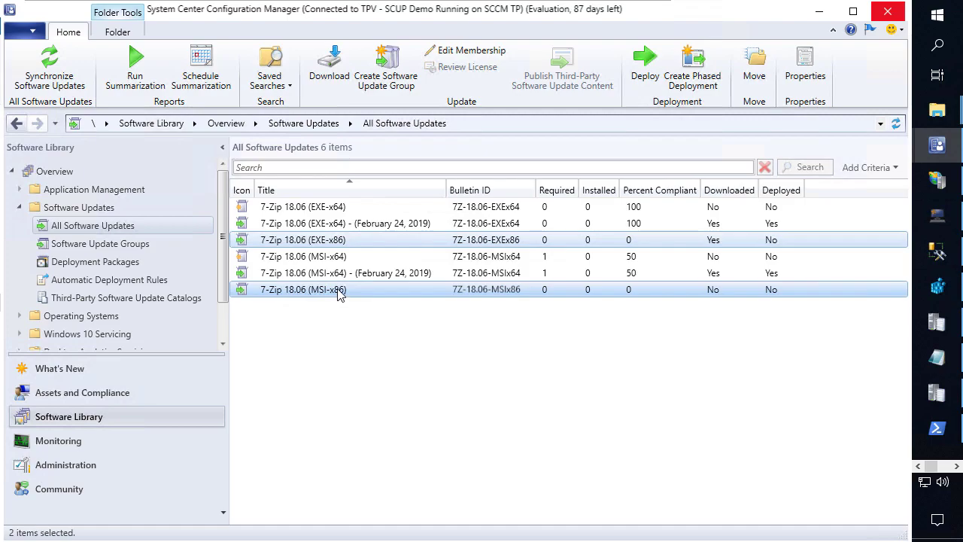
pyautogui.rightClick(299, 295)
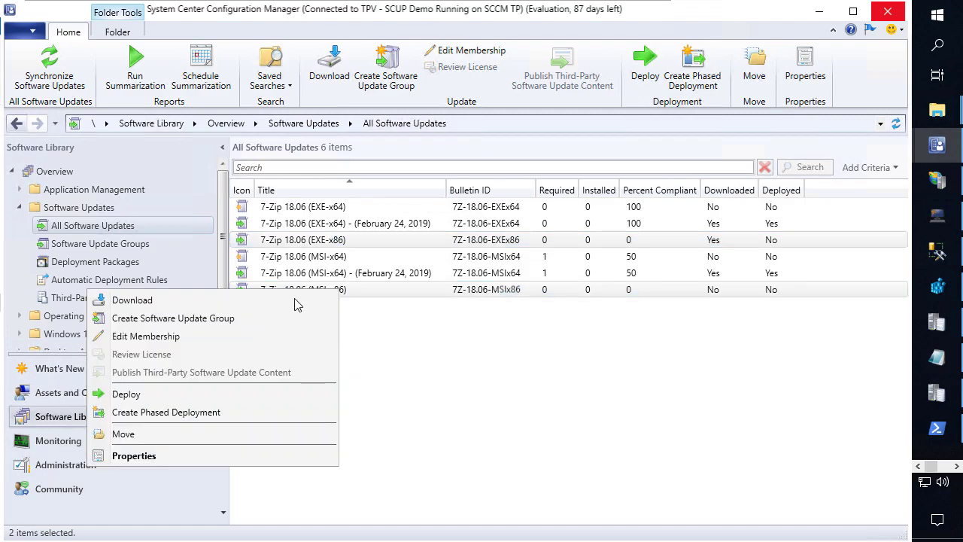
pyautogui.click(280, 301)
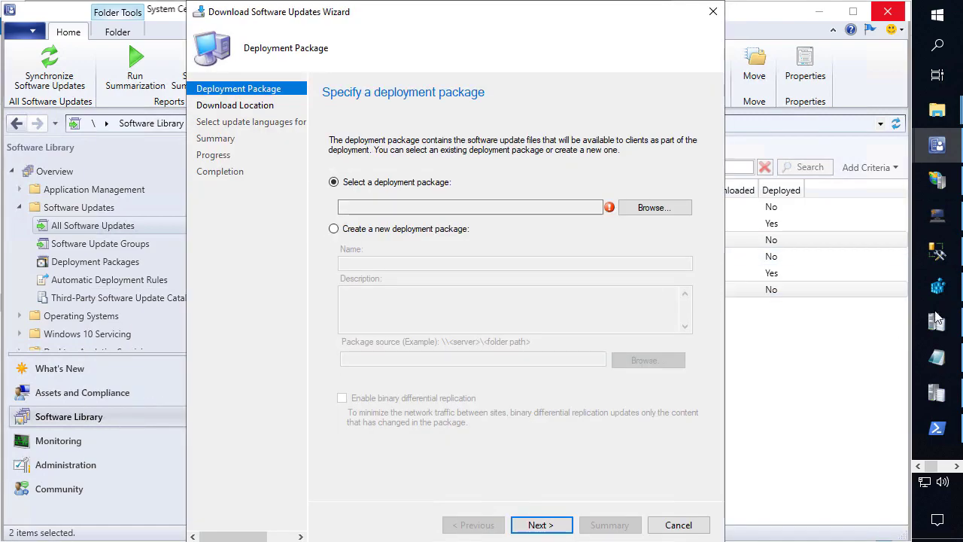
# Step: In File Explorer, sort J:\WSUS\WsusContent by newest modification date, check the F4 folder for published content, and minimize the window
pyautogui.click(937, 110)
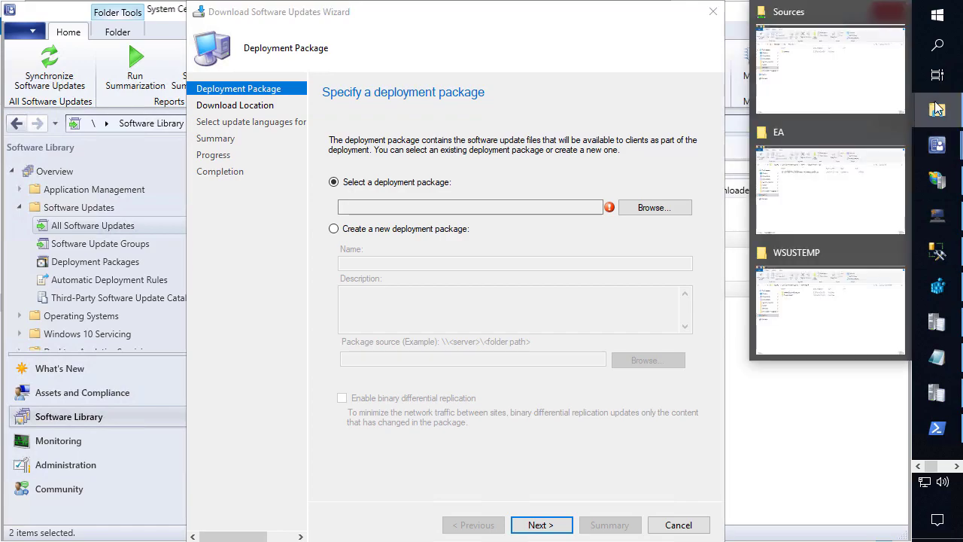
pyautogui.click(813, 200)
pyautogui.click(342, 118)
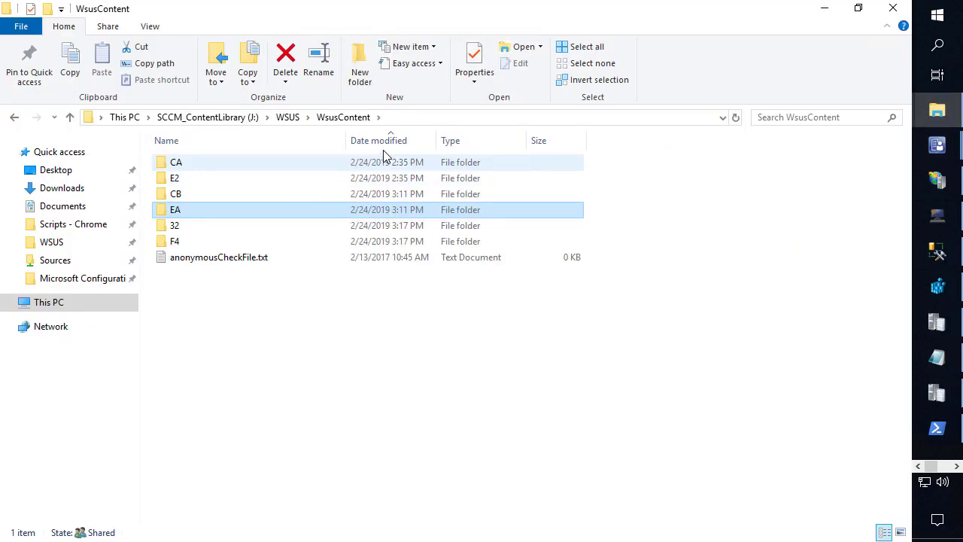
pyautogui.click(392, 143)
pyautogui.click(200, 180)
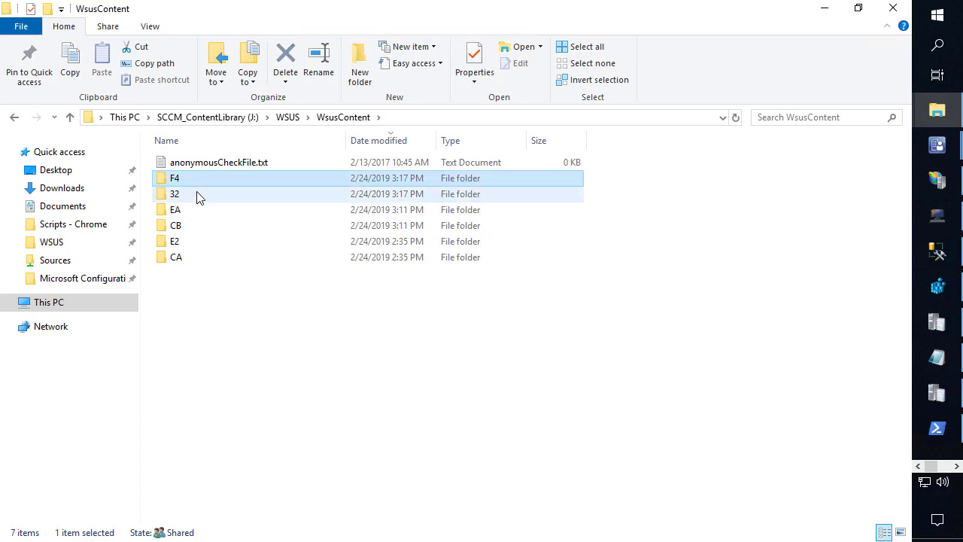
pyautogui.doubleClick(203, 178)
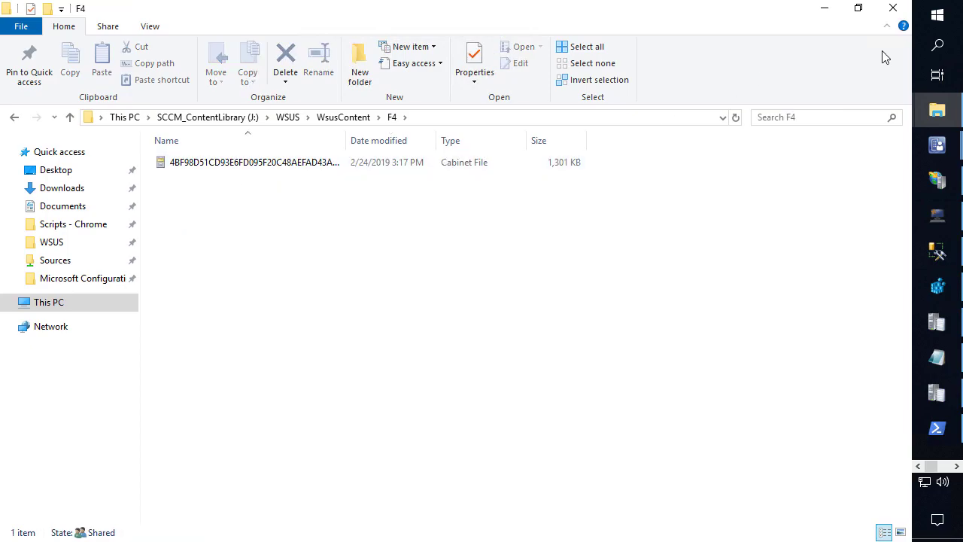
pyautogui.click(826, 9)
# Step: Back in the download wizard, select the PatchMyPC Updates deployment package and run the wizard through to completion
pyautogui.click(638, 216)
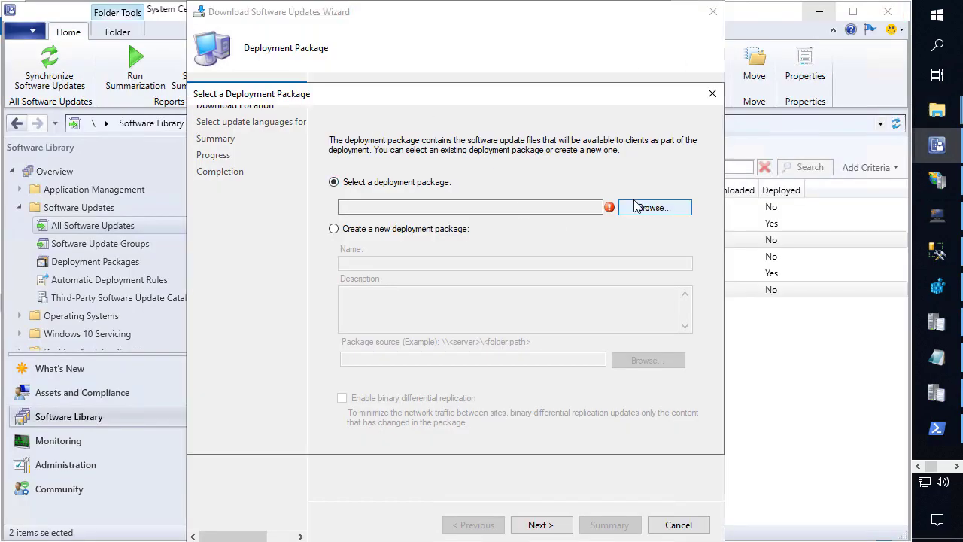
pyautogui.press('Escape')
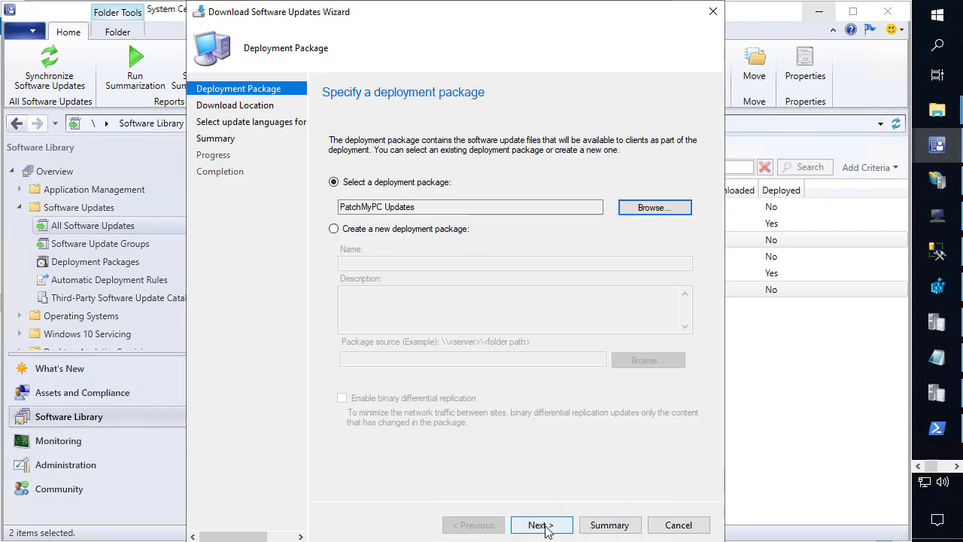
pyautogui.click(541, 524)
pyautogui.click(541, 524)
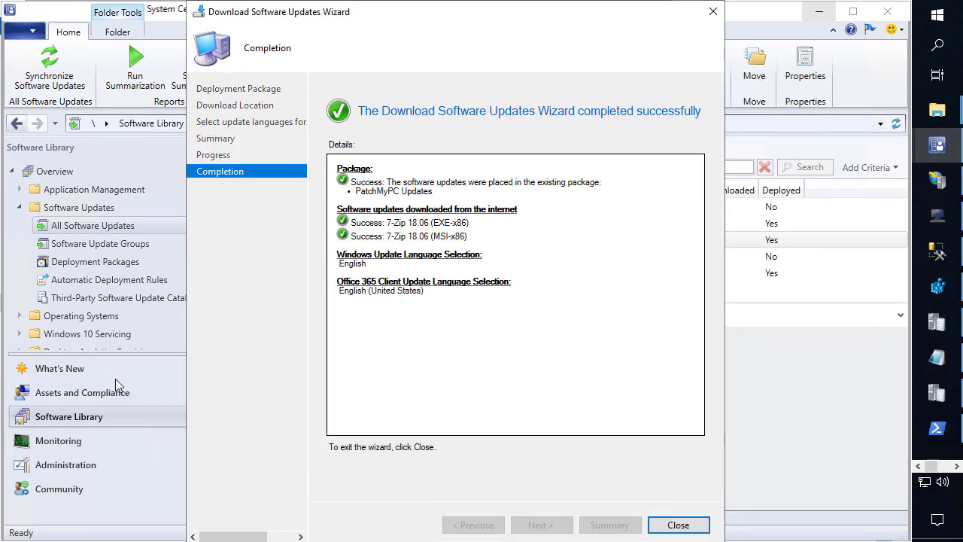